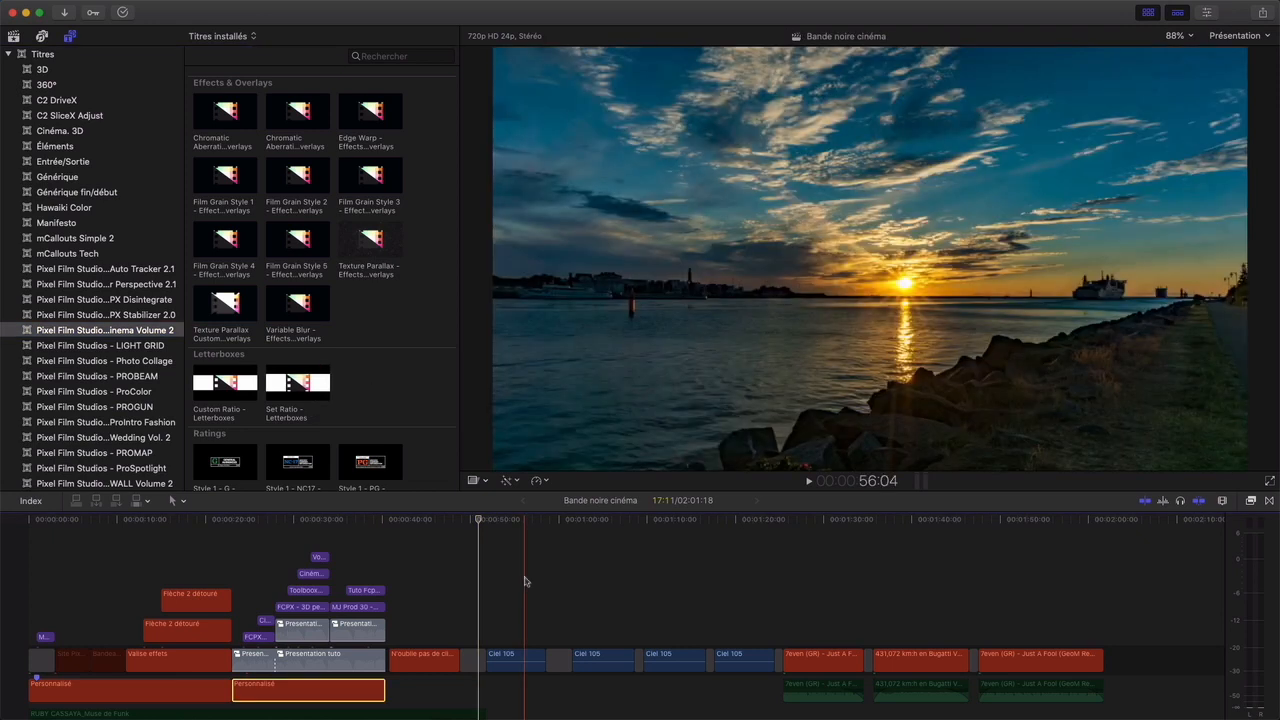
- Connect a Set Ratio - Letterboxes title from the Cinema Volume 2 set over the full length of the second Ciel 105 clip
left_click(600, 660)
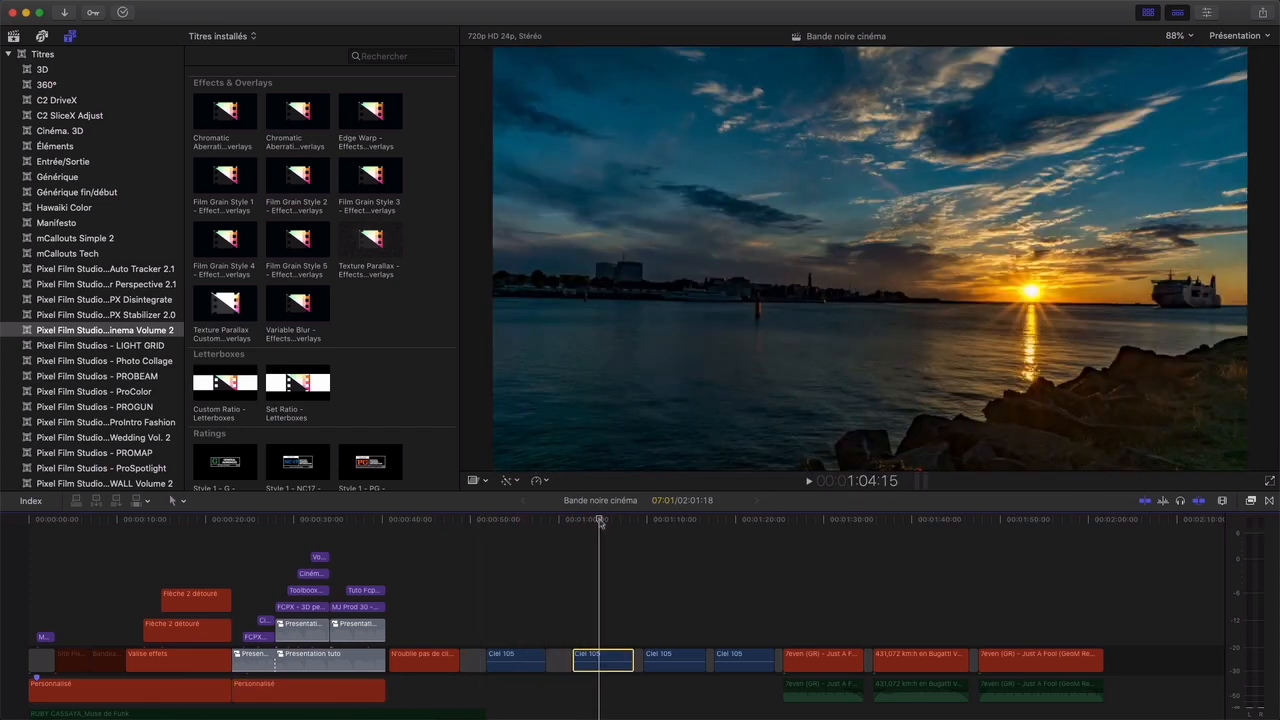
key("x")
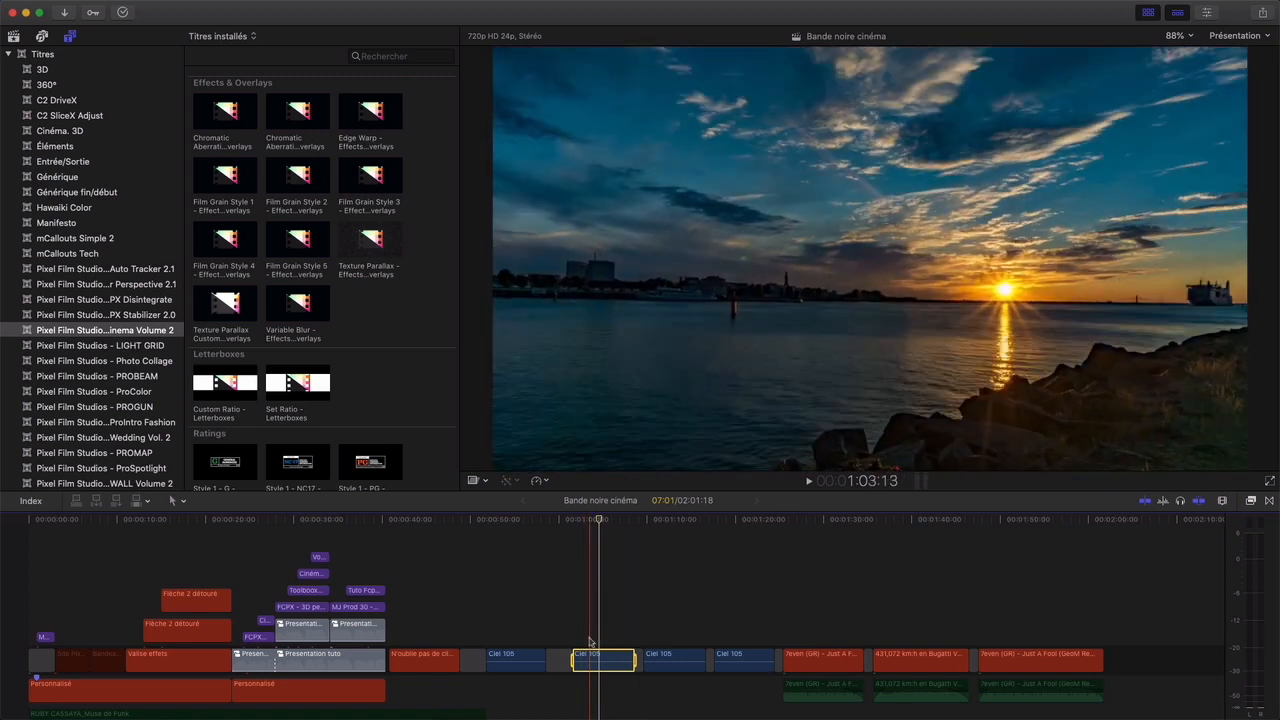
left_click(102, 333)
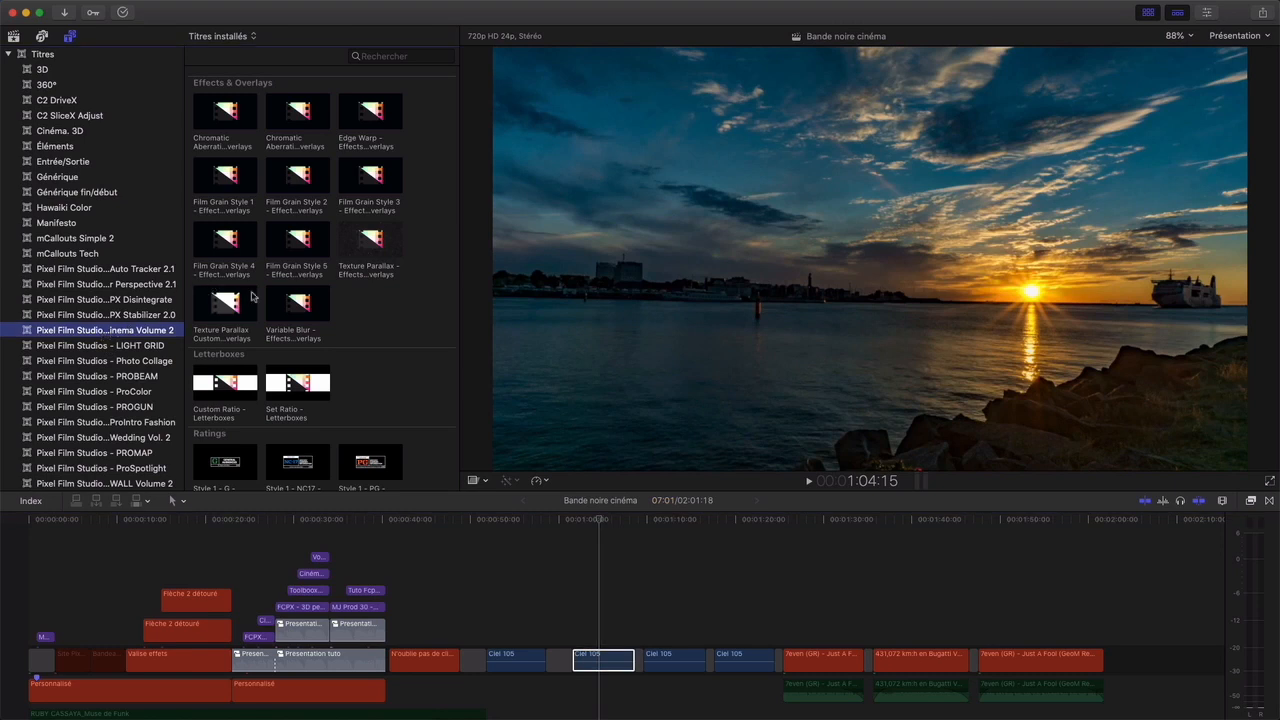
left_click(313, 384)
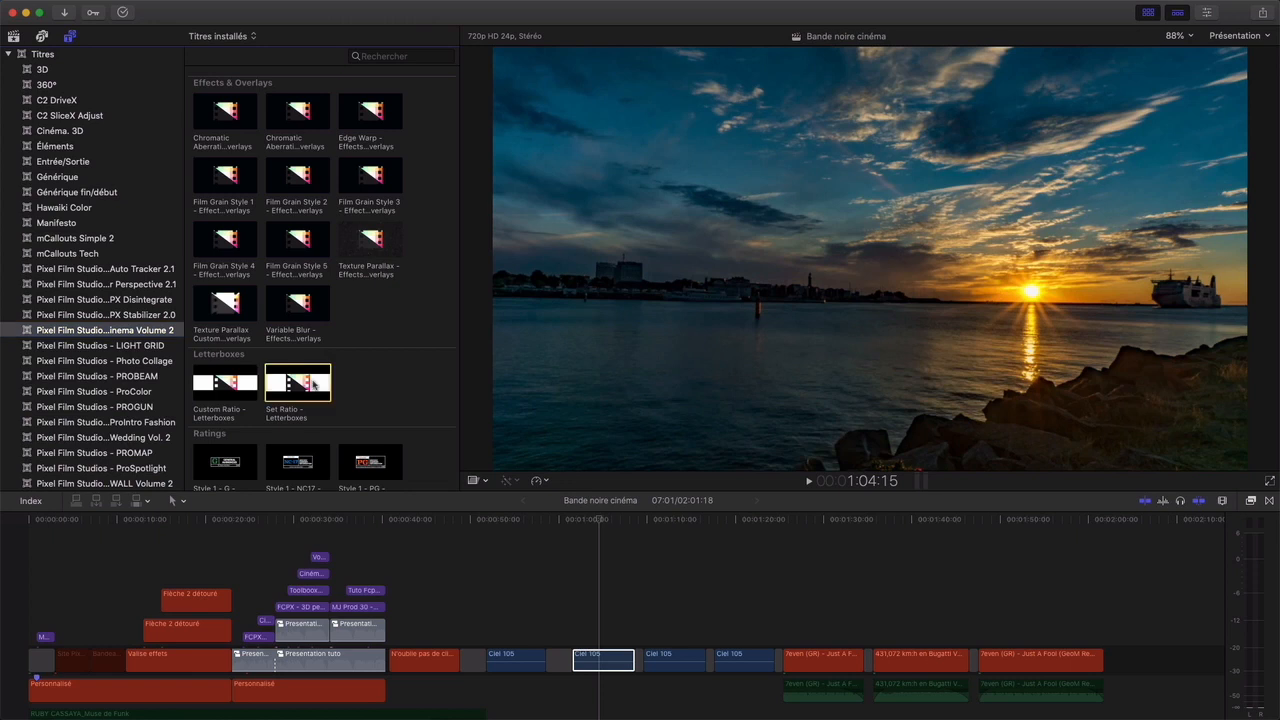
key("q")
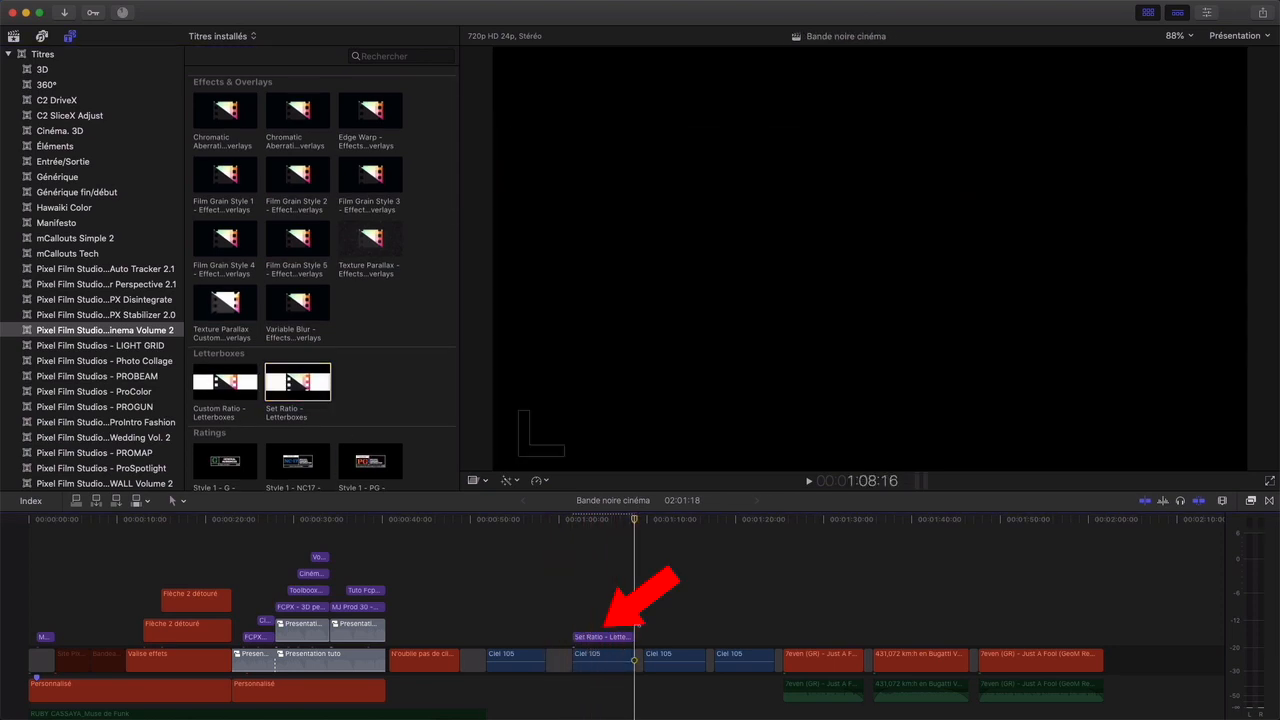
- Connect a Set Ratio - Letterboxes title over the full length of the first Ciel 105 clip
left_click(516, 660)
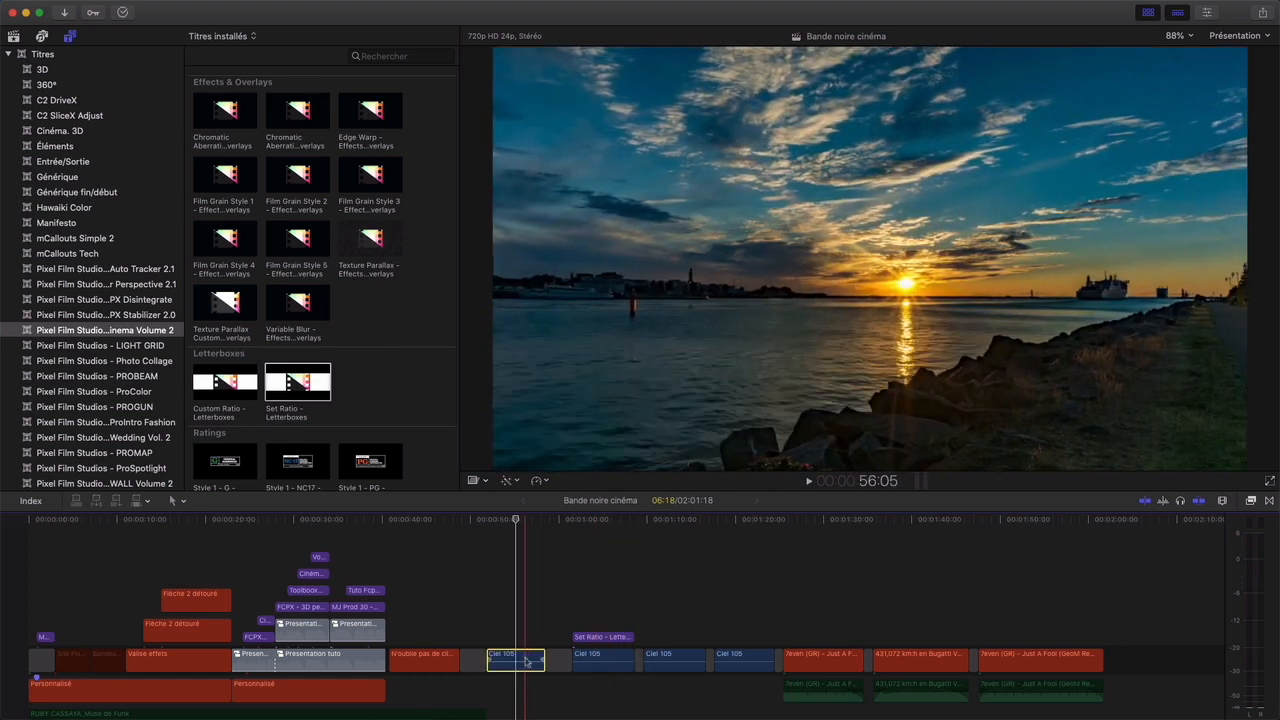
key("x")
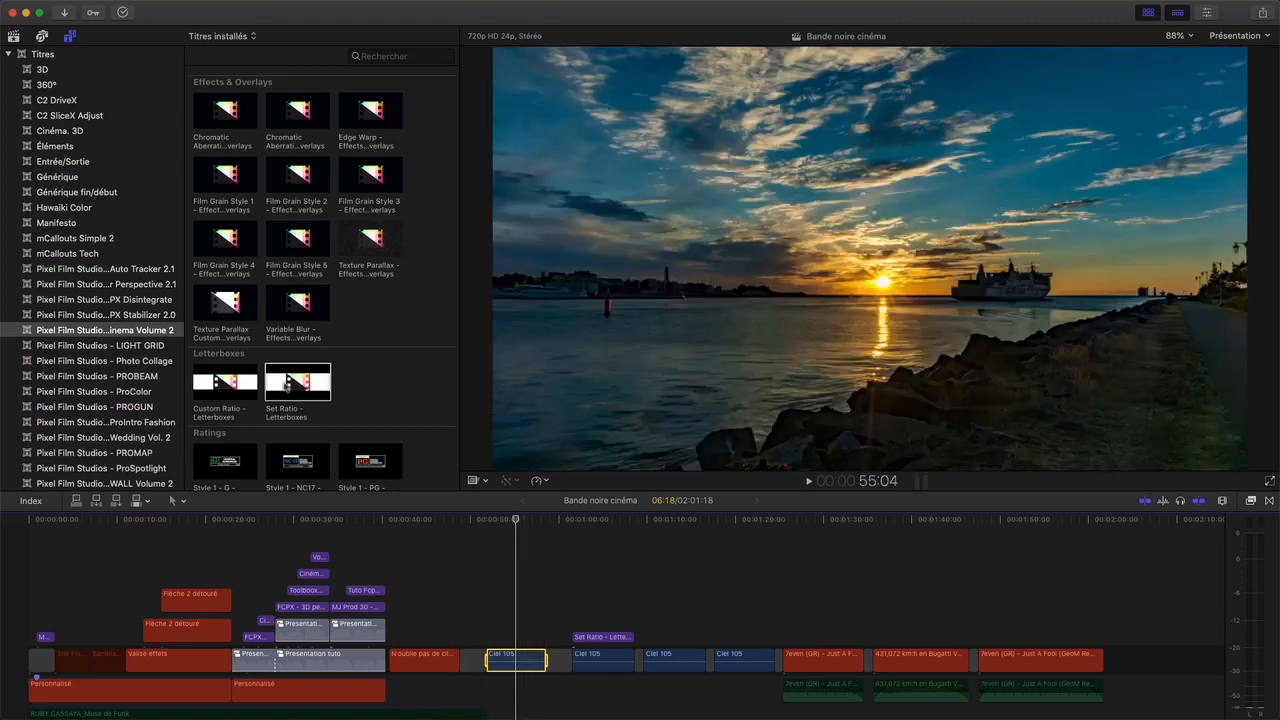
left_click(288, 386)
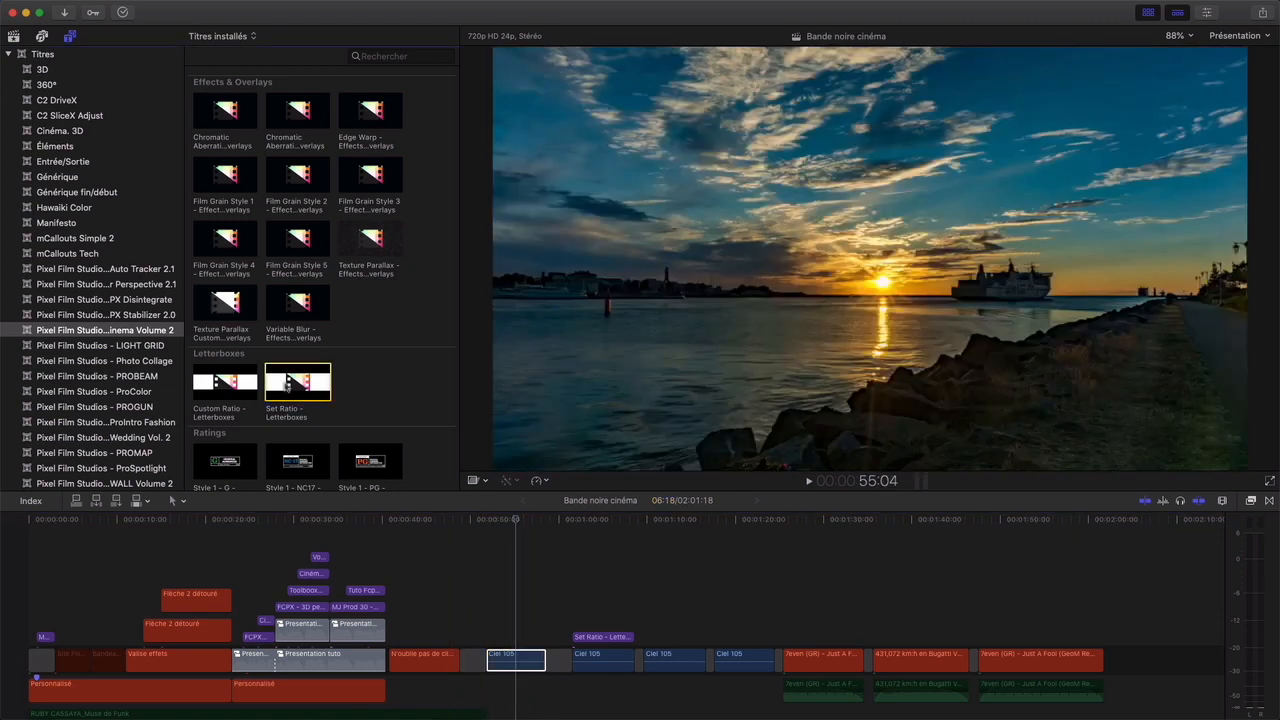
key("q")
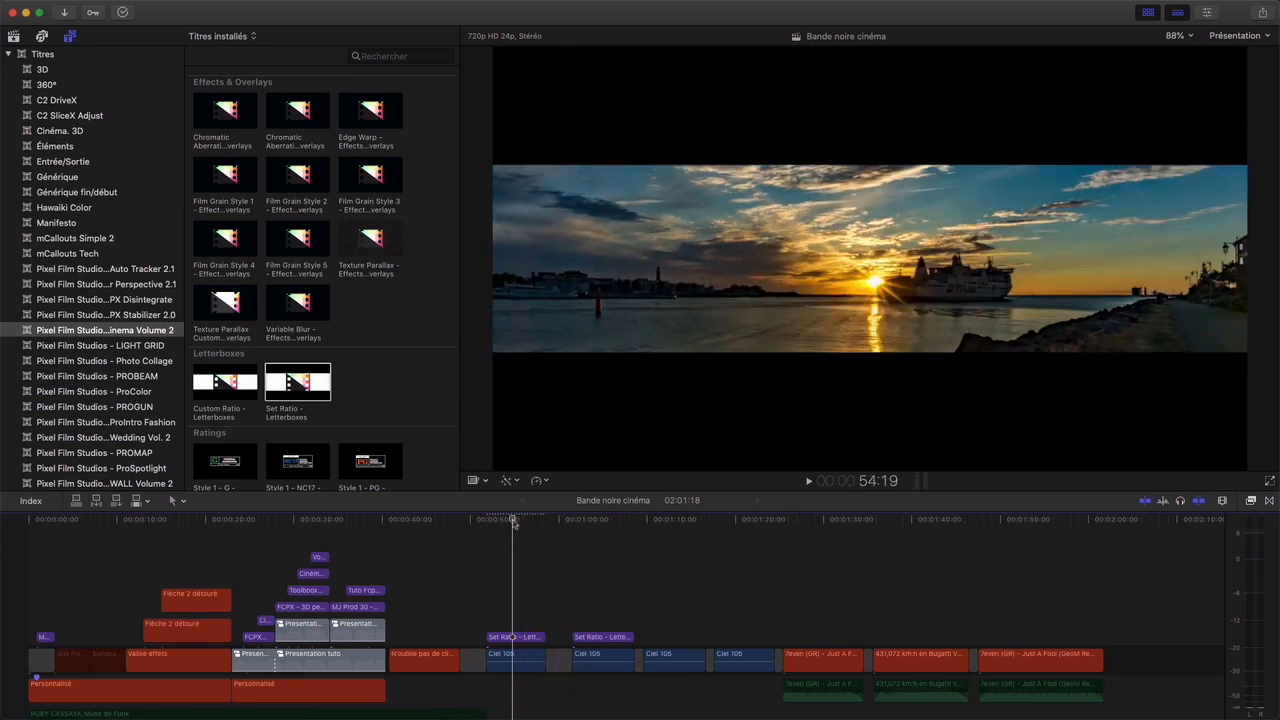
- Hide the browser, show the inspector and set the Start Ratio of the first clip's letterbox title to 1.78:1
left_click(1147, 14)
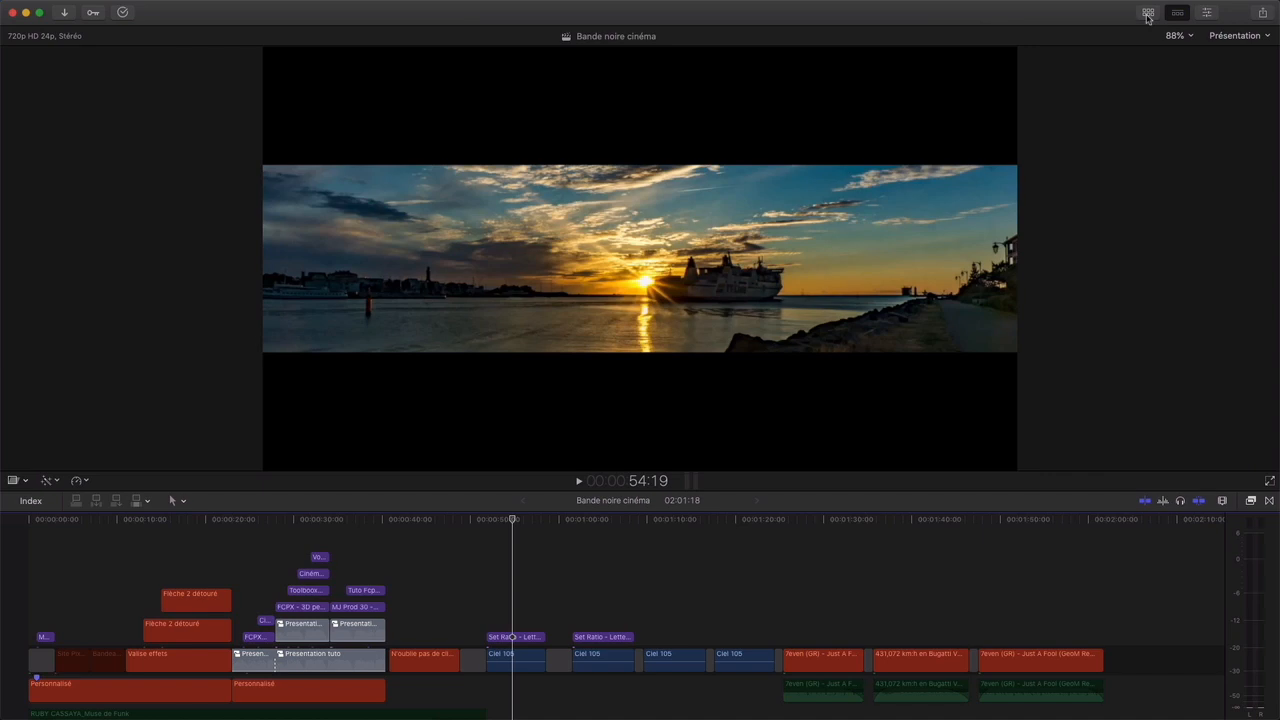
left_click(1206, 13)
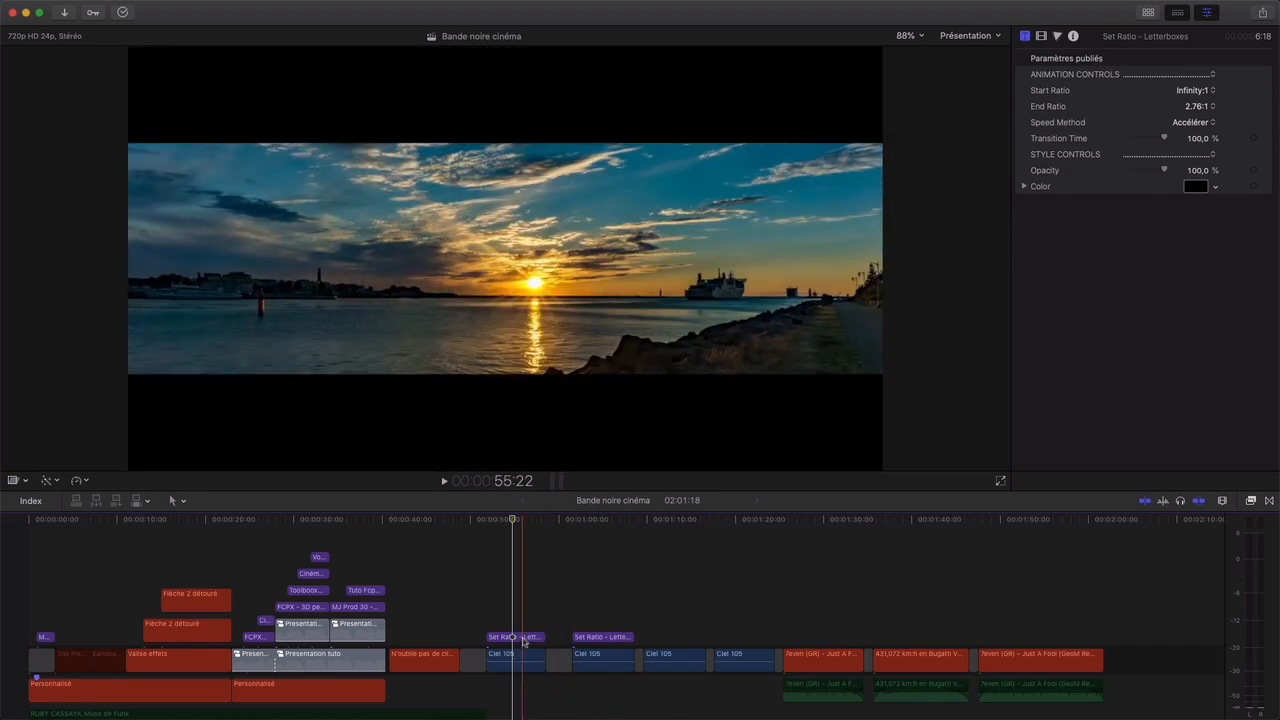
left_click(523, 637)
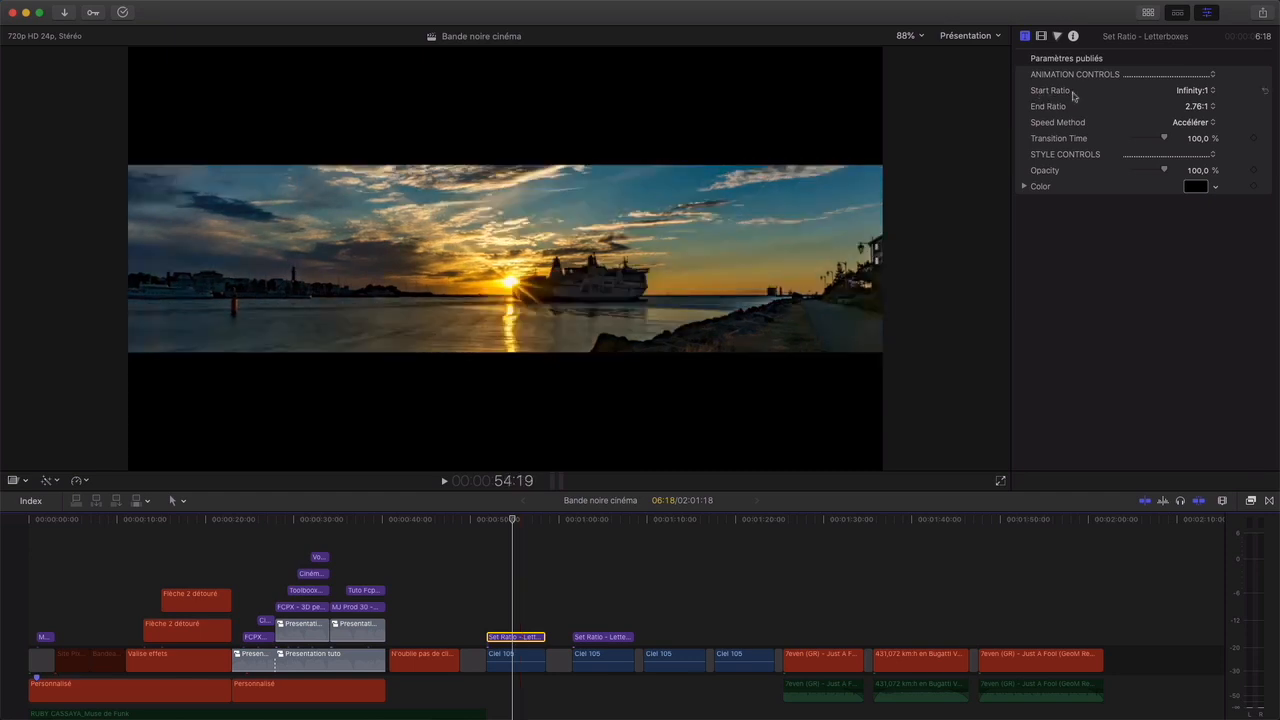
left_click(1211, 92)
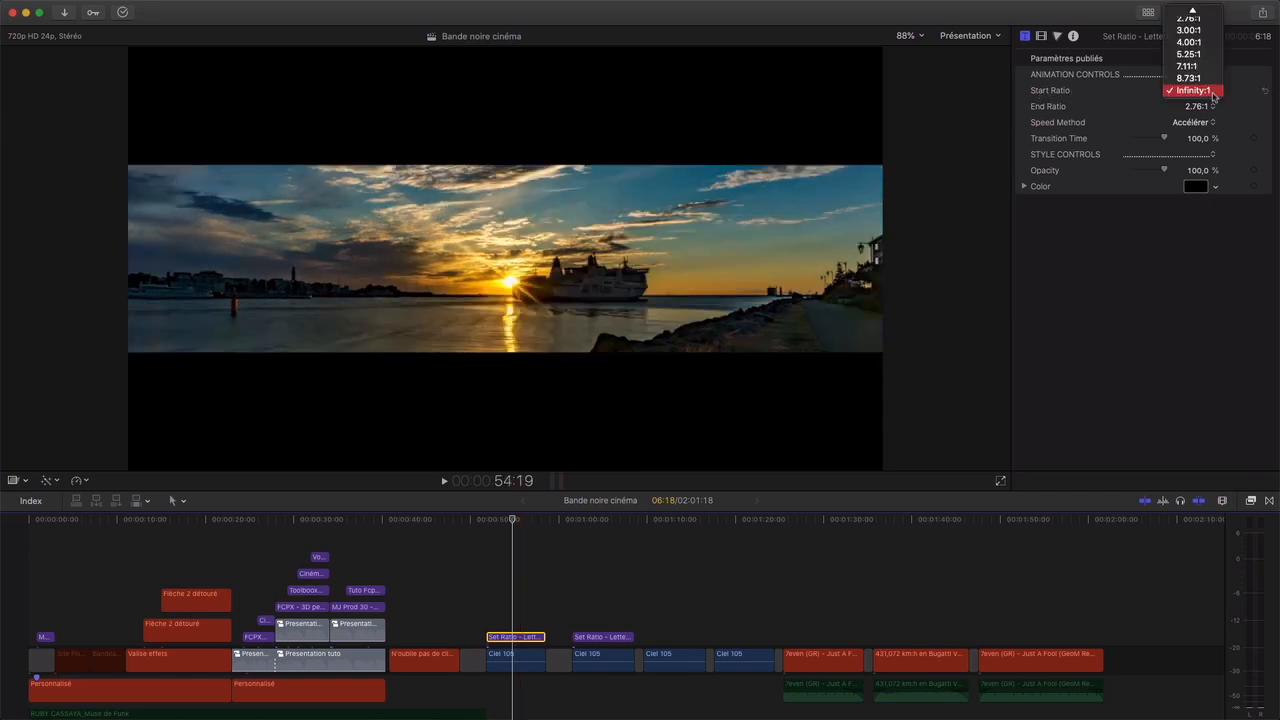
scroll(1211, 96, "up", 5)
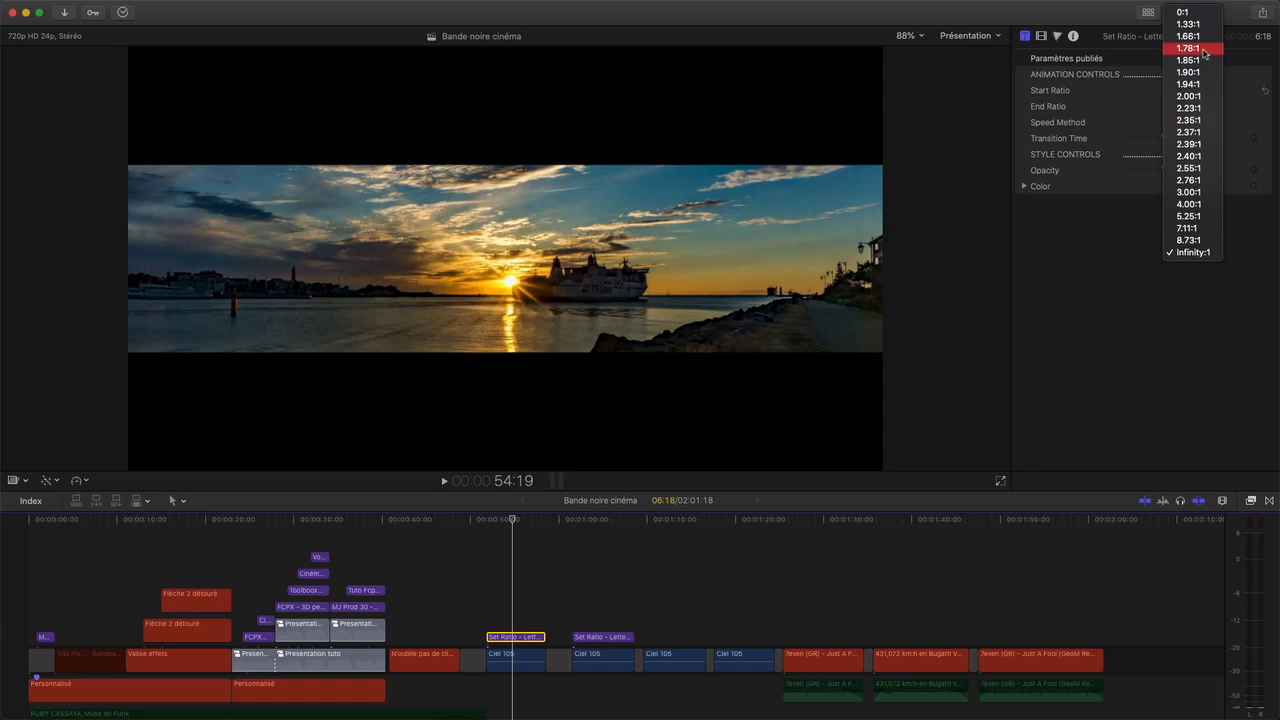
left_click(1204, 50)
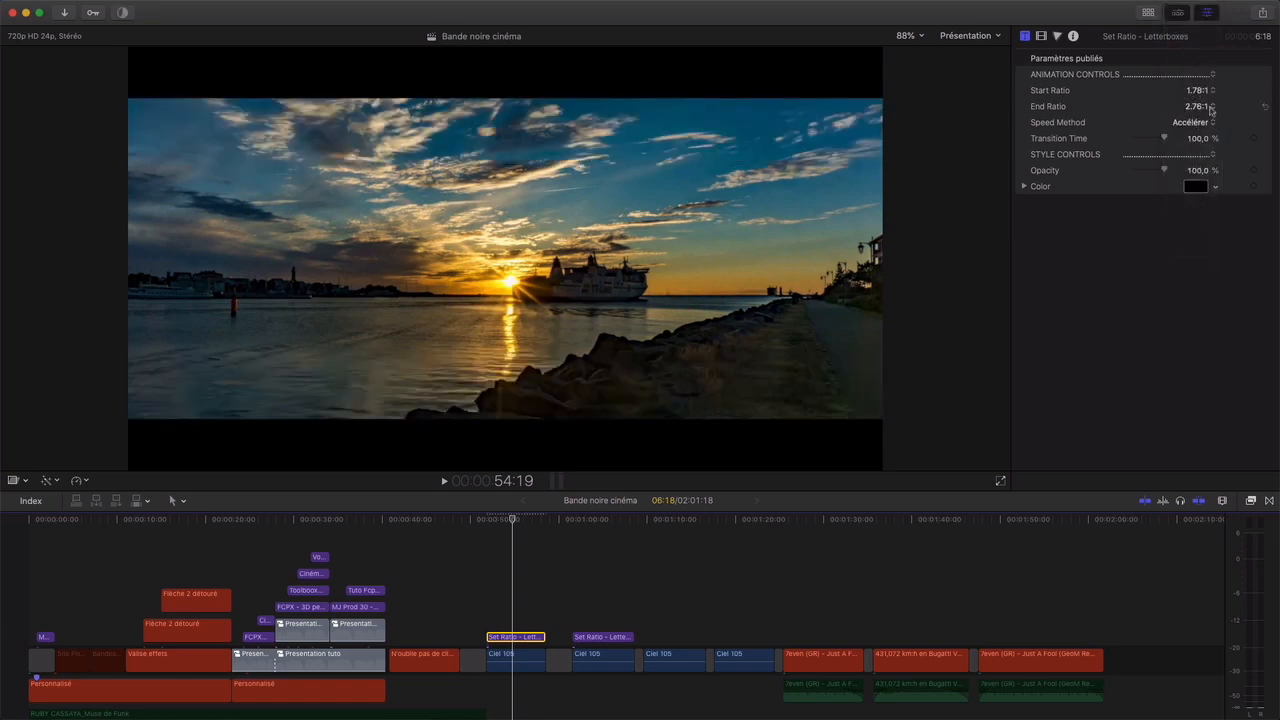
- Set the first letterbox title's End Ratio to Infinity:1 and its Speed Method to Constante
left_click(1211, 108)
left_click(1202, 178)
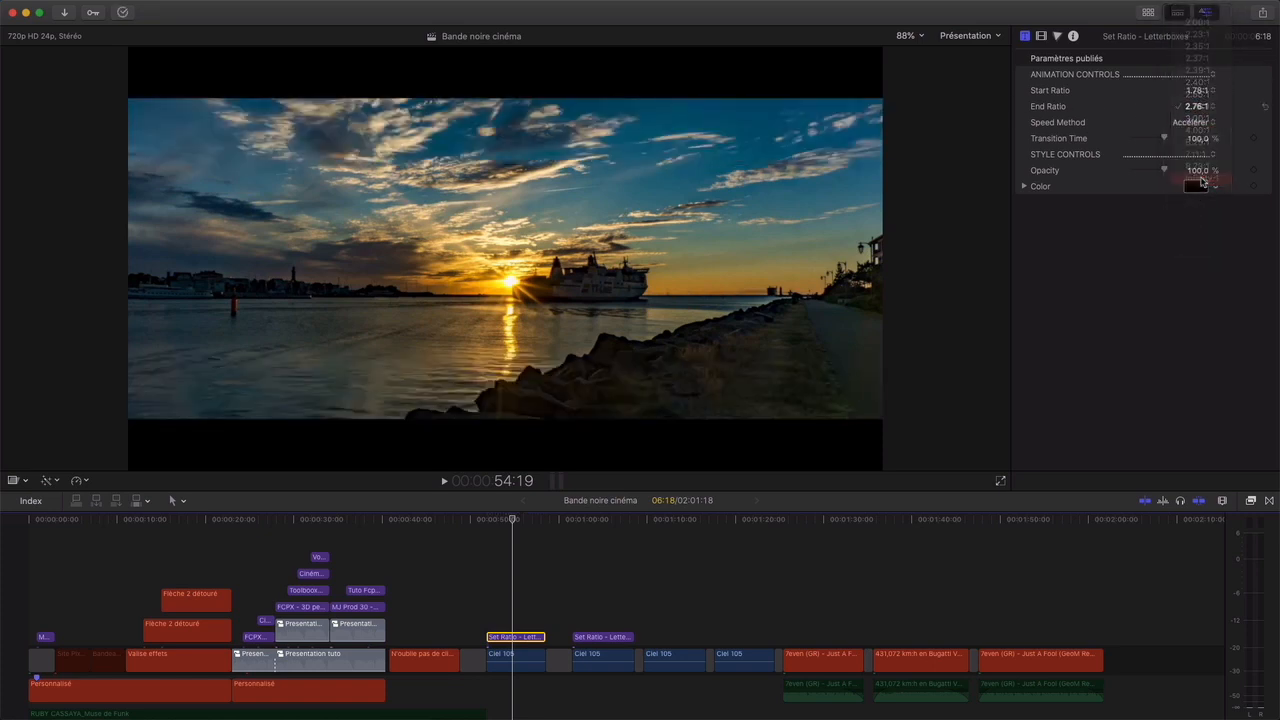
left_click(1212, 122)
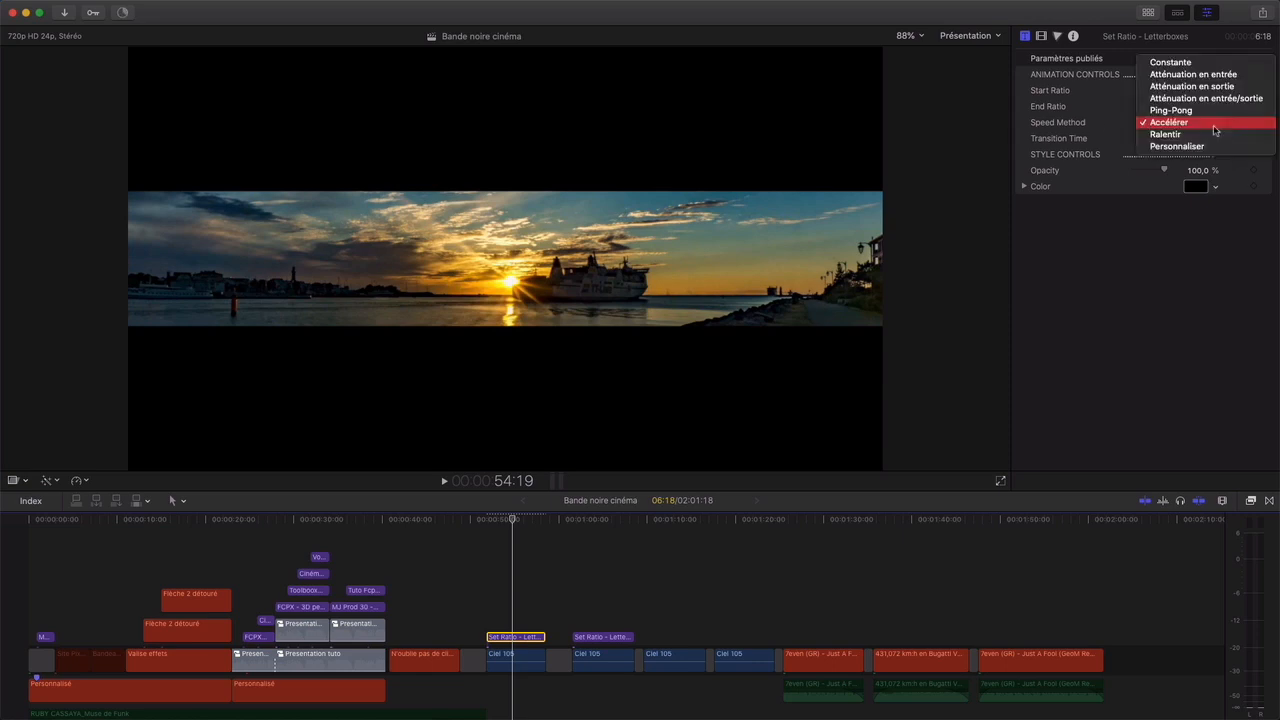
left_click(1186, 60)
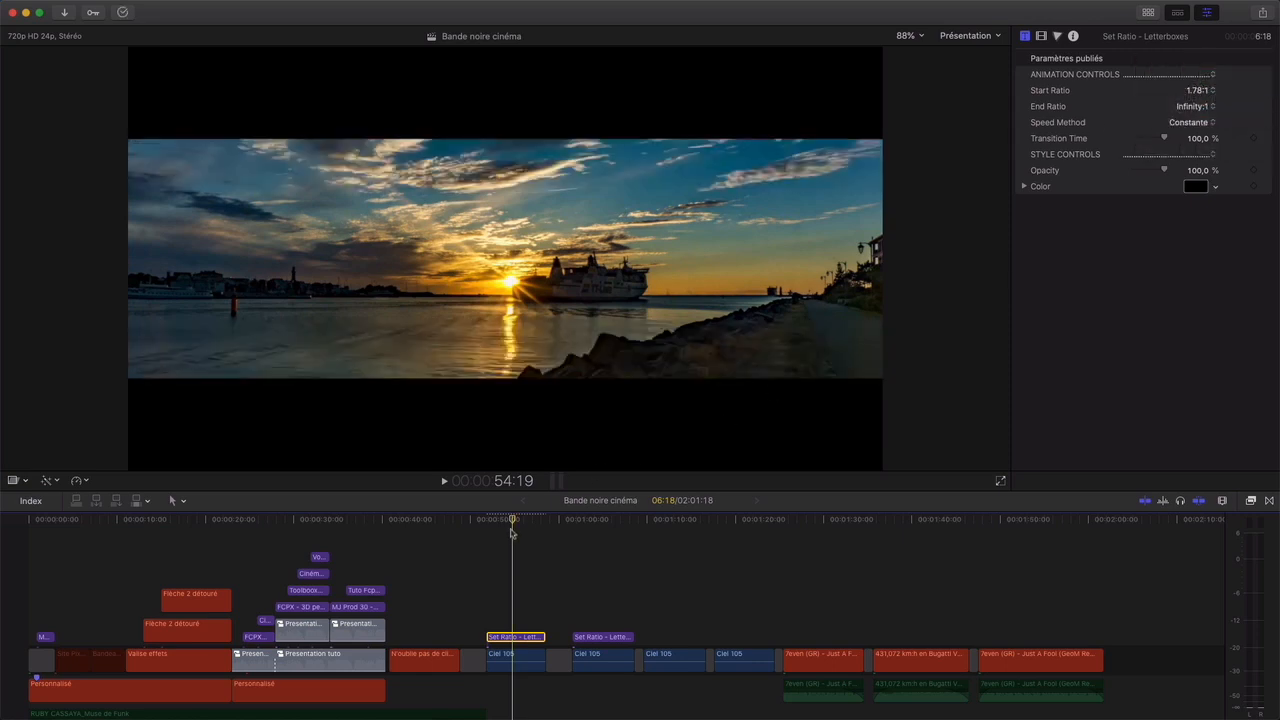
- Play the first letterboxed Ciel 105 clip from its start to check the closing bars
left_click_drag(513, 519, 486, 520)
key("space")
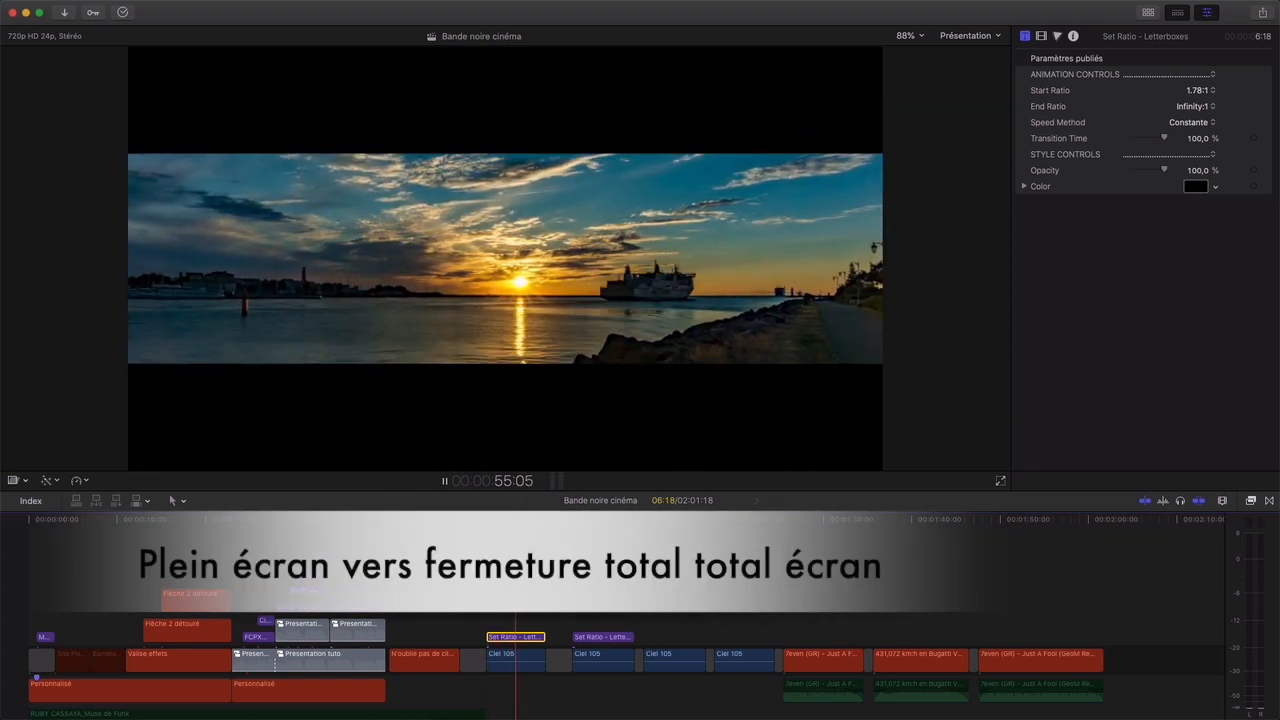
key("space")
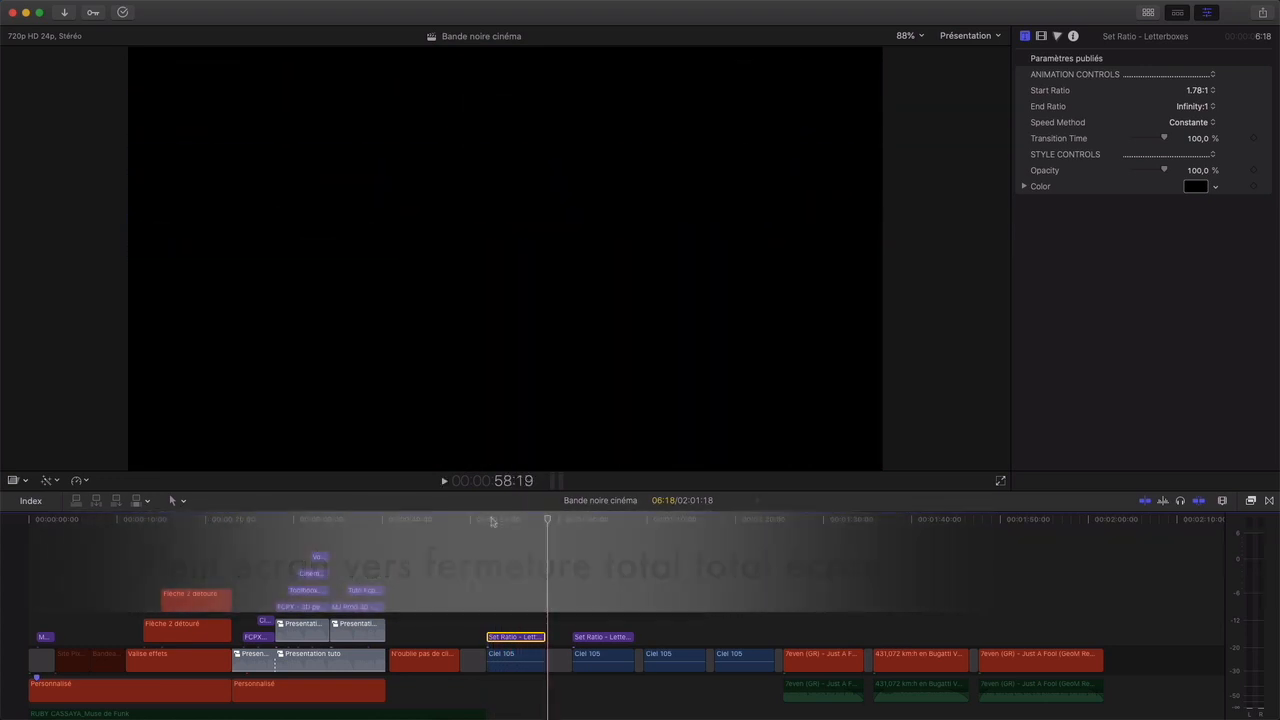
- Set the End Ratio of the second clip's letterbox title to 1.78:1 and its Speed Method to Constante
left_click(603, 658)
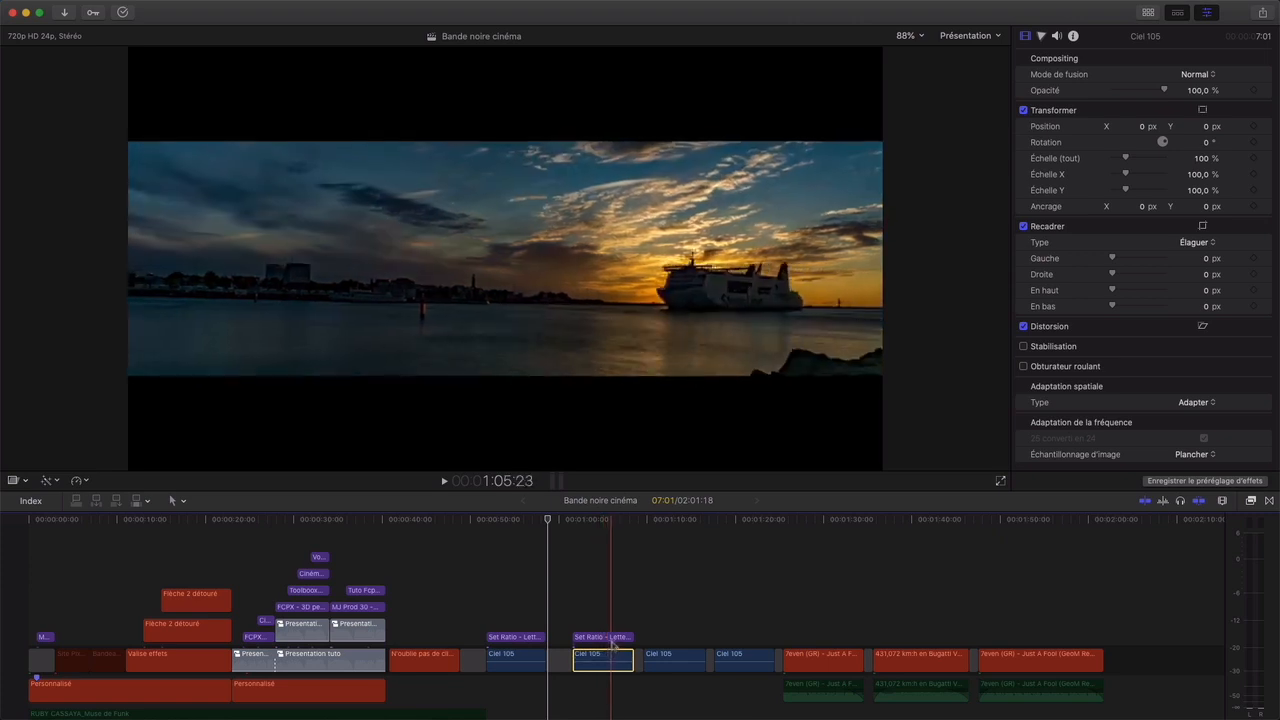
left_click(608, 637)
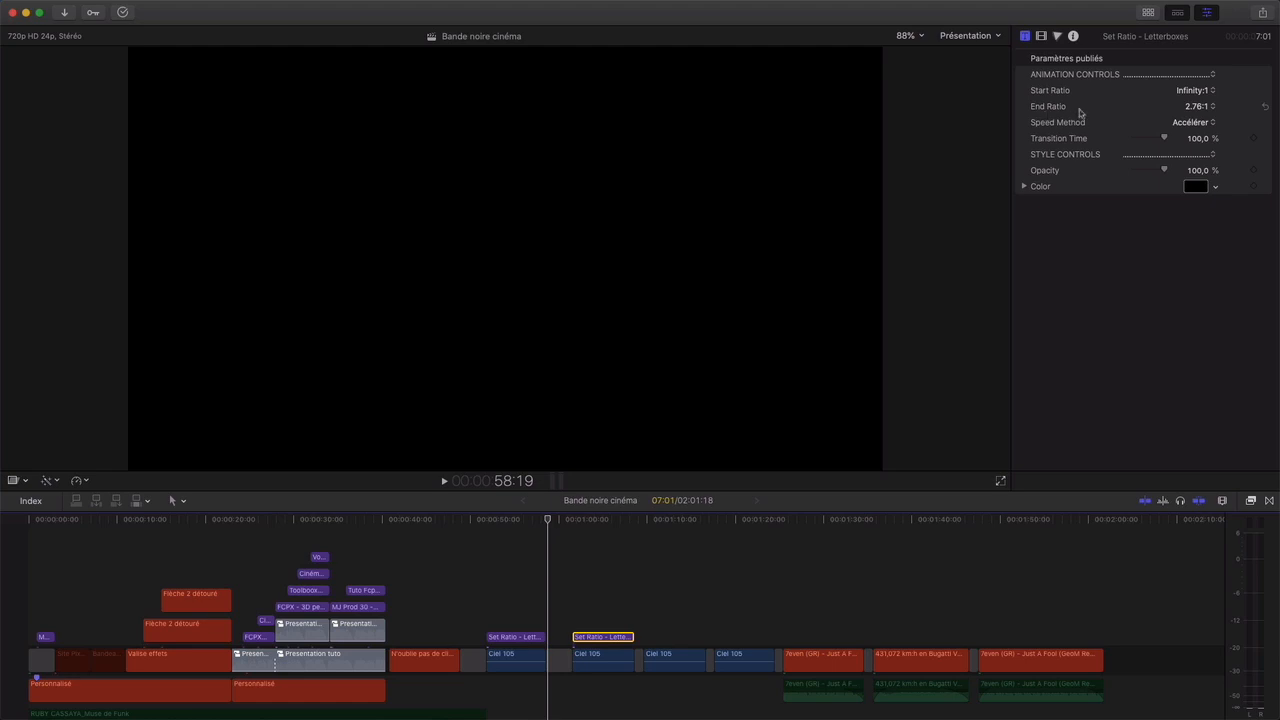
left_click(1208, 108)
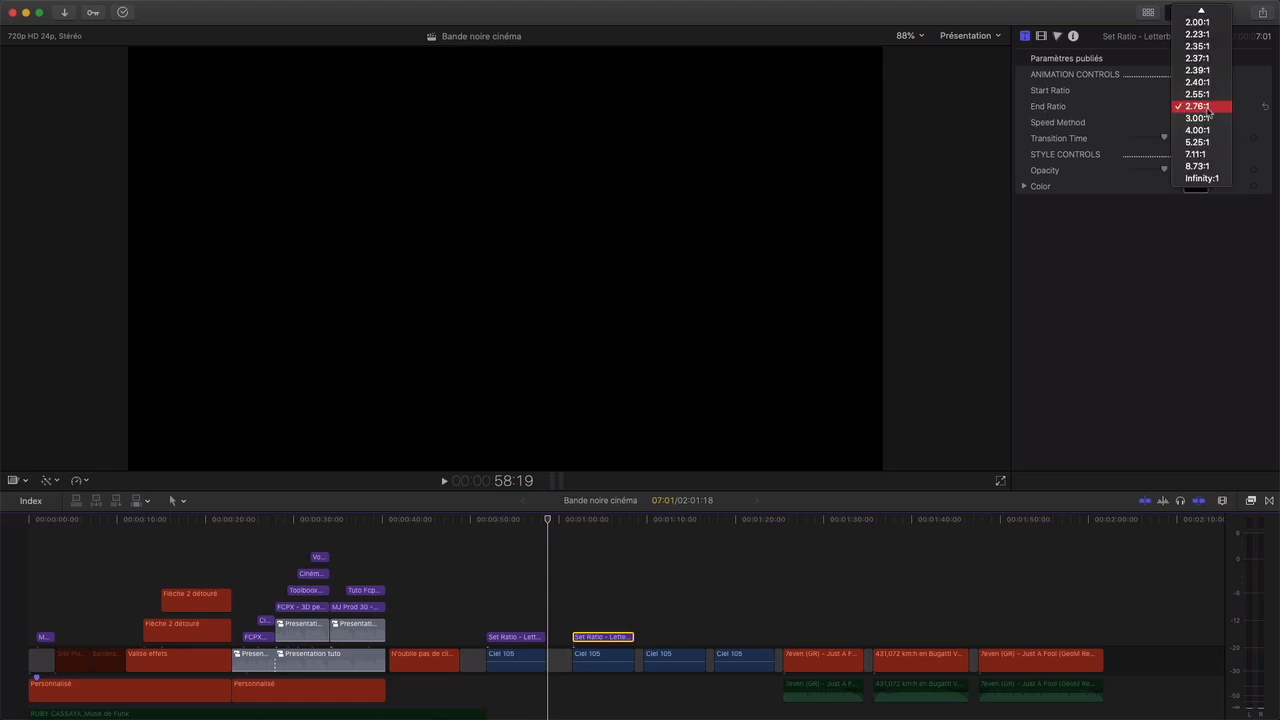
left_click(1197, 49)
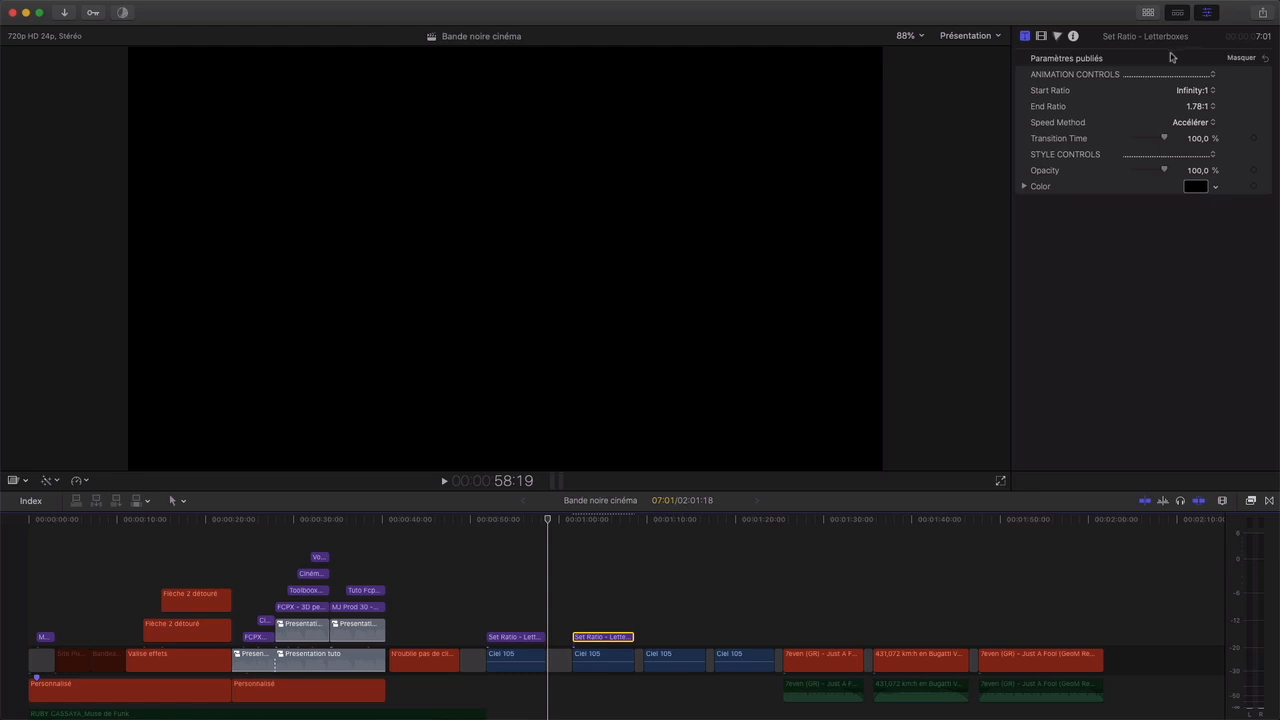
left_click(1214, 127)
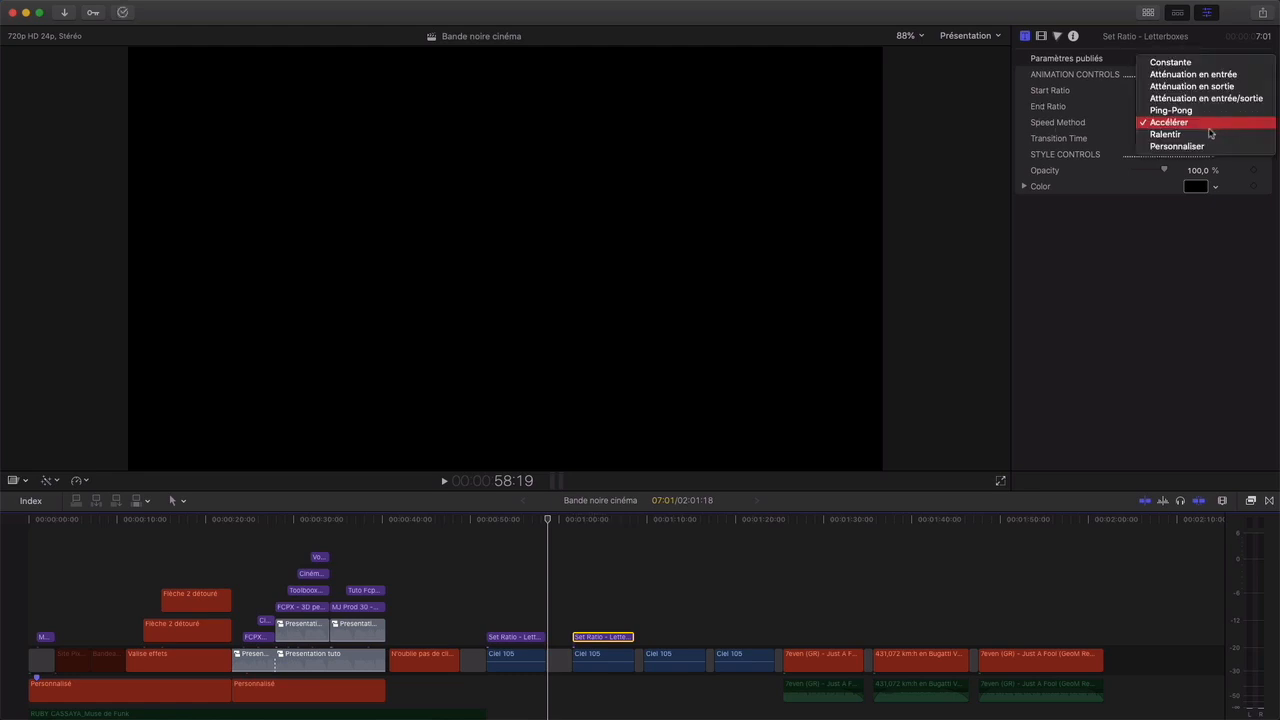
left_click(1176, 63)
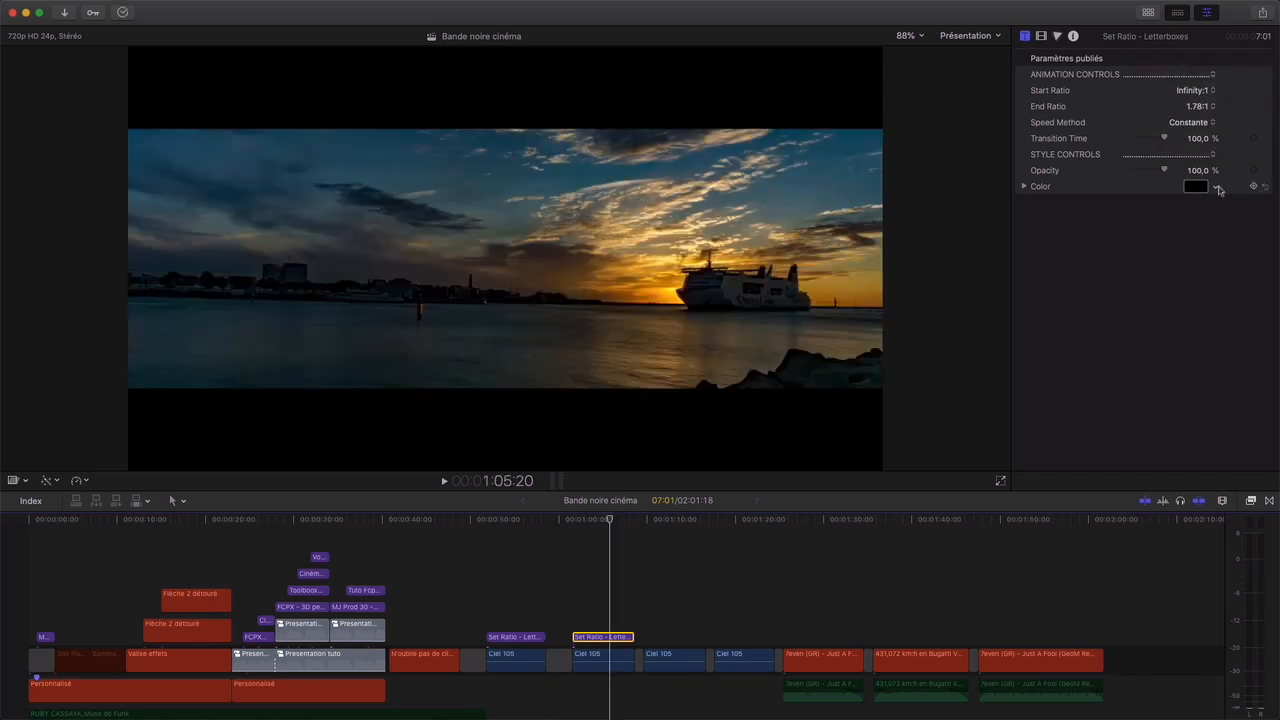
- Try a bright red colour for the bars of the second letterbox title, with Opacity kept at 100%
left_click(1215, 187)
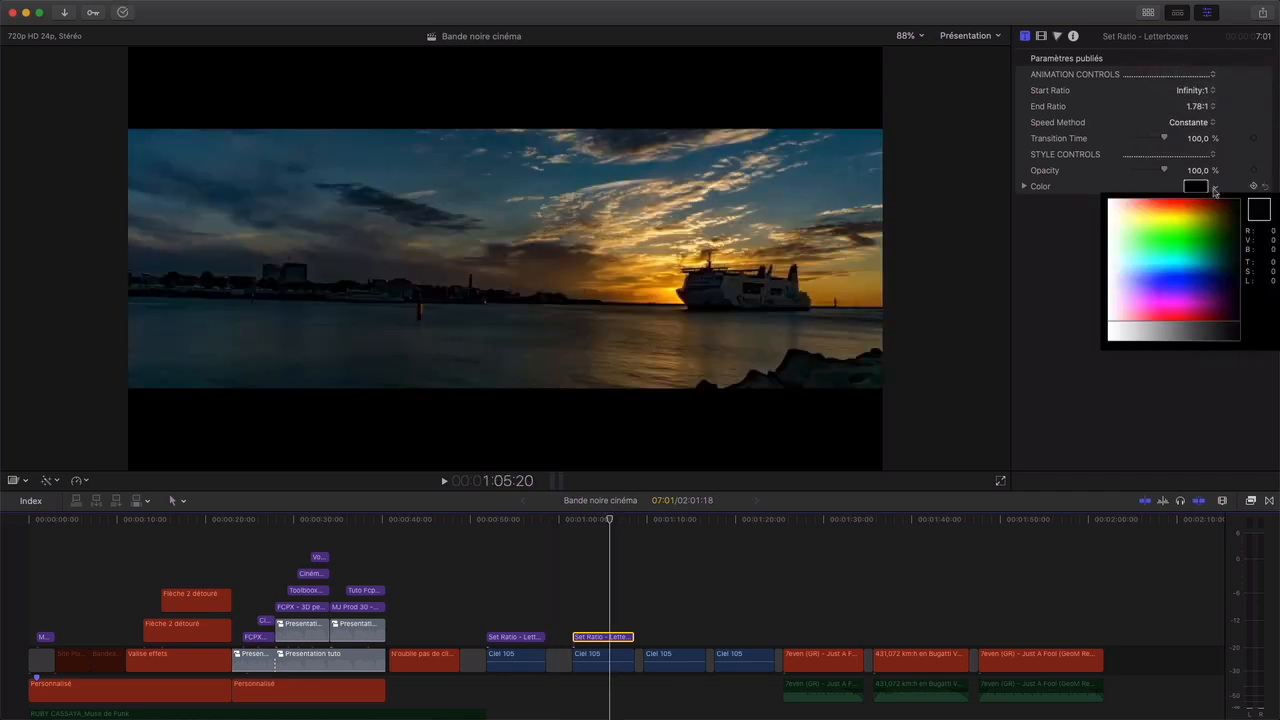
left_click(1176, 215)
left_click_drag(1176, 215, 1137, 208)
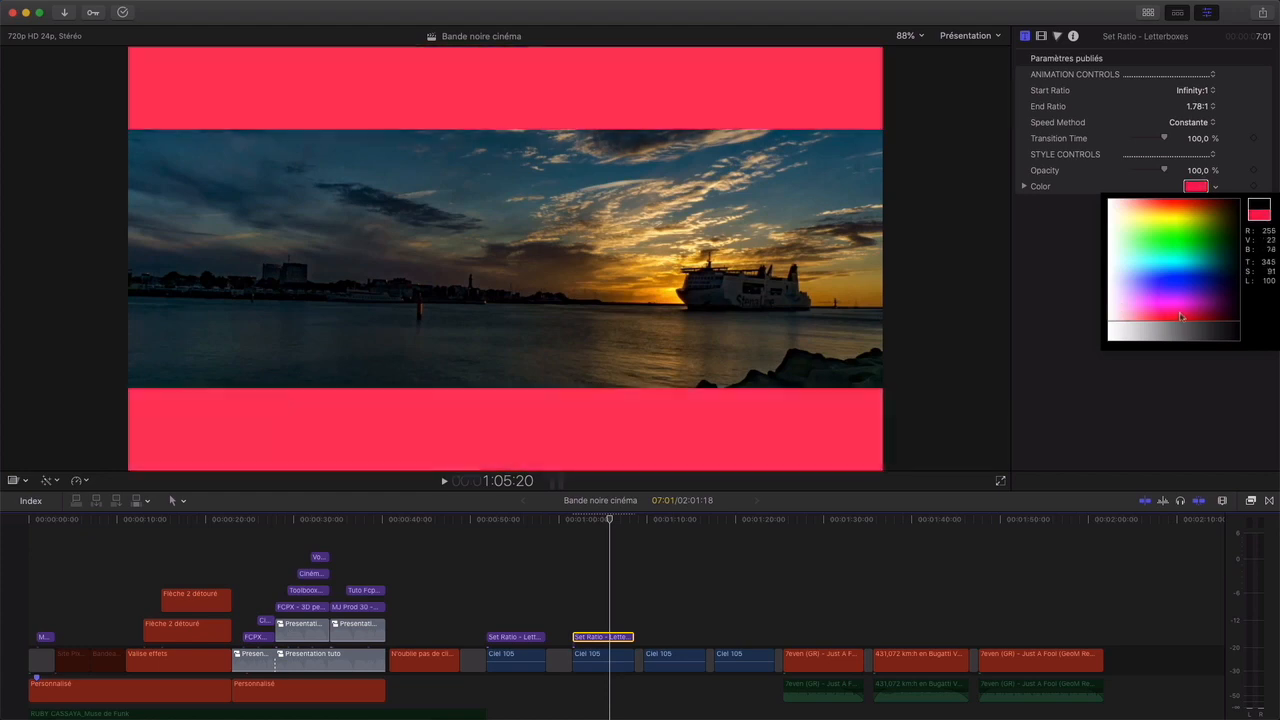
left_click(1177, 407)
left_click_drag(1164, 170, 1169, 172)
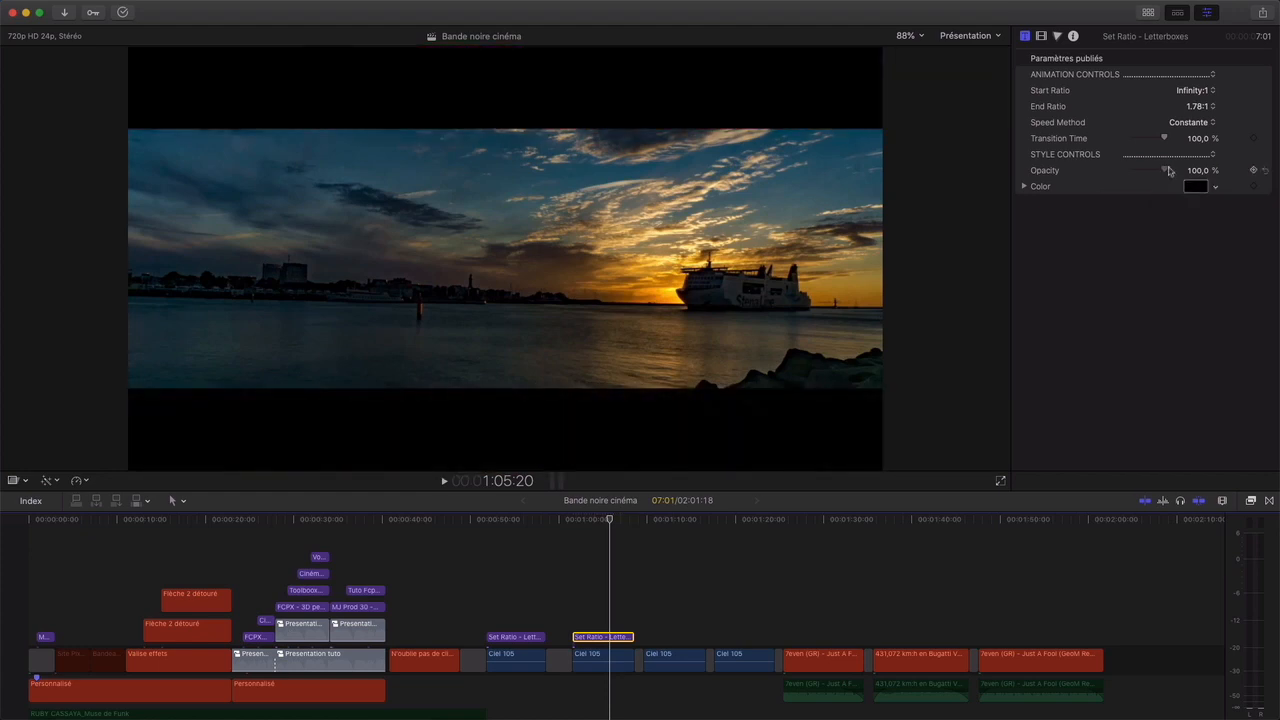
- Play the second letterboxed Ciel 105 clip from its start to check the opening bars
left_click(571, 519)
key("space")
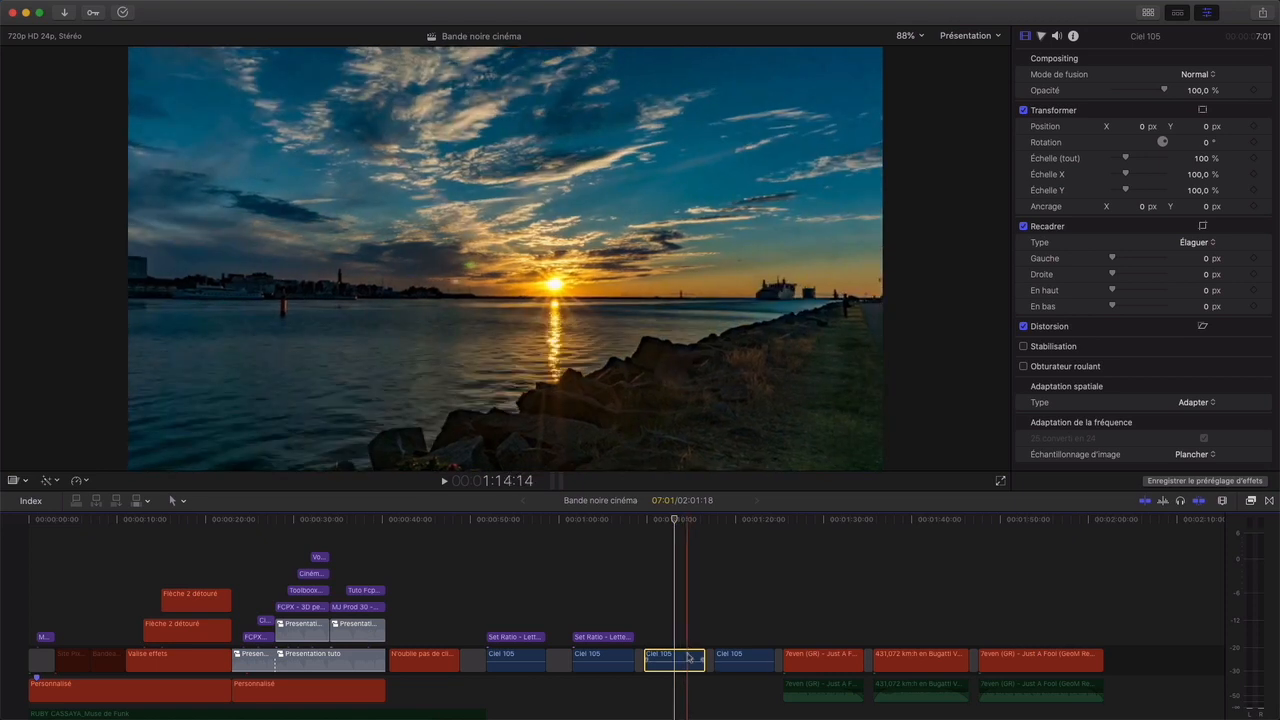
- Swap the inspector for the browser and connect a Set Ratio - Letterboxes title over the full length of the third Ciel 105 clip
key("x")
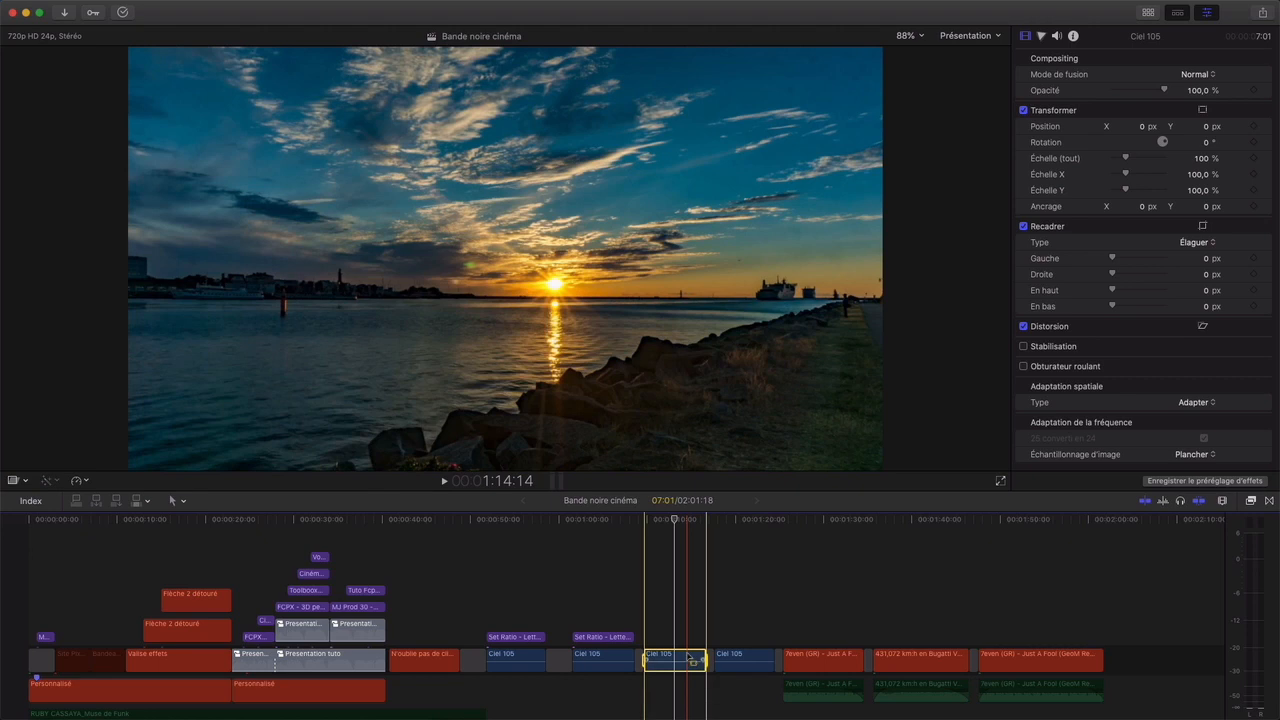
left_click(1207, 12)
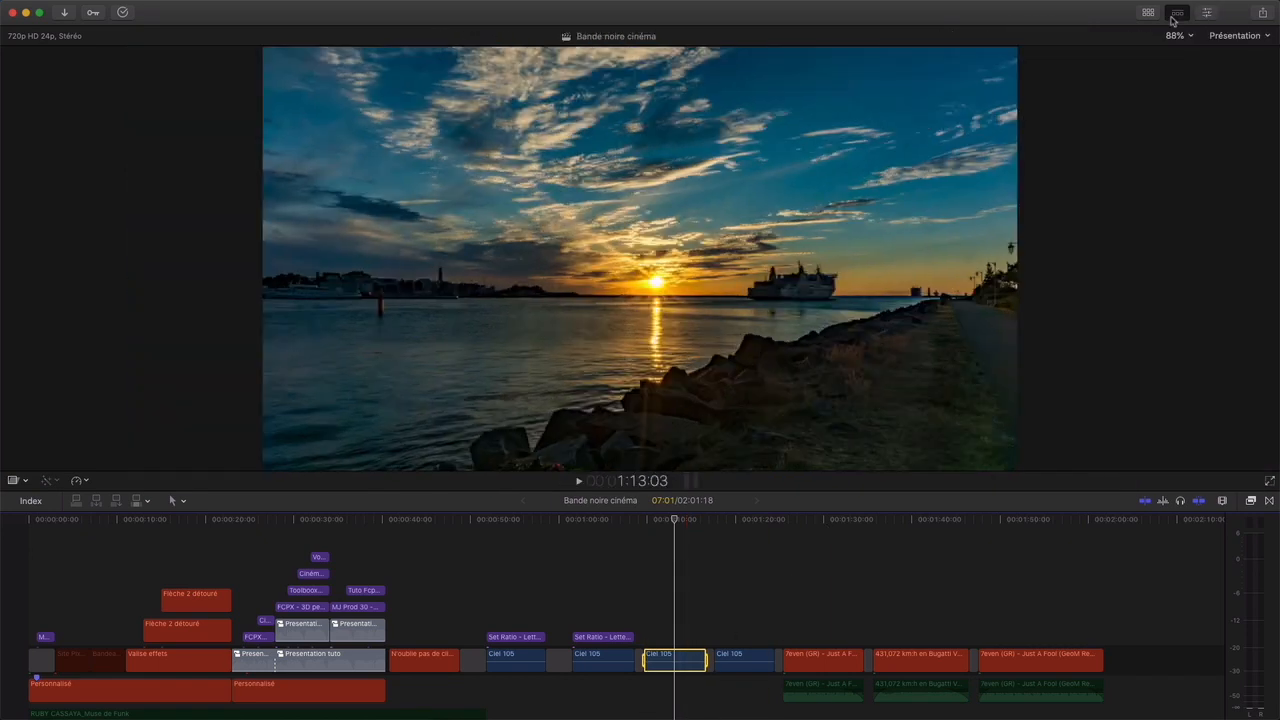
left_click(1148, 14)
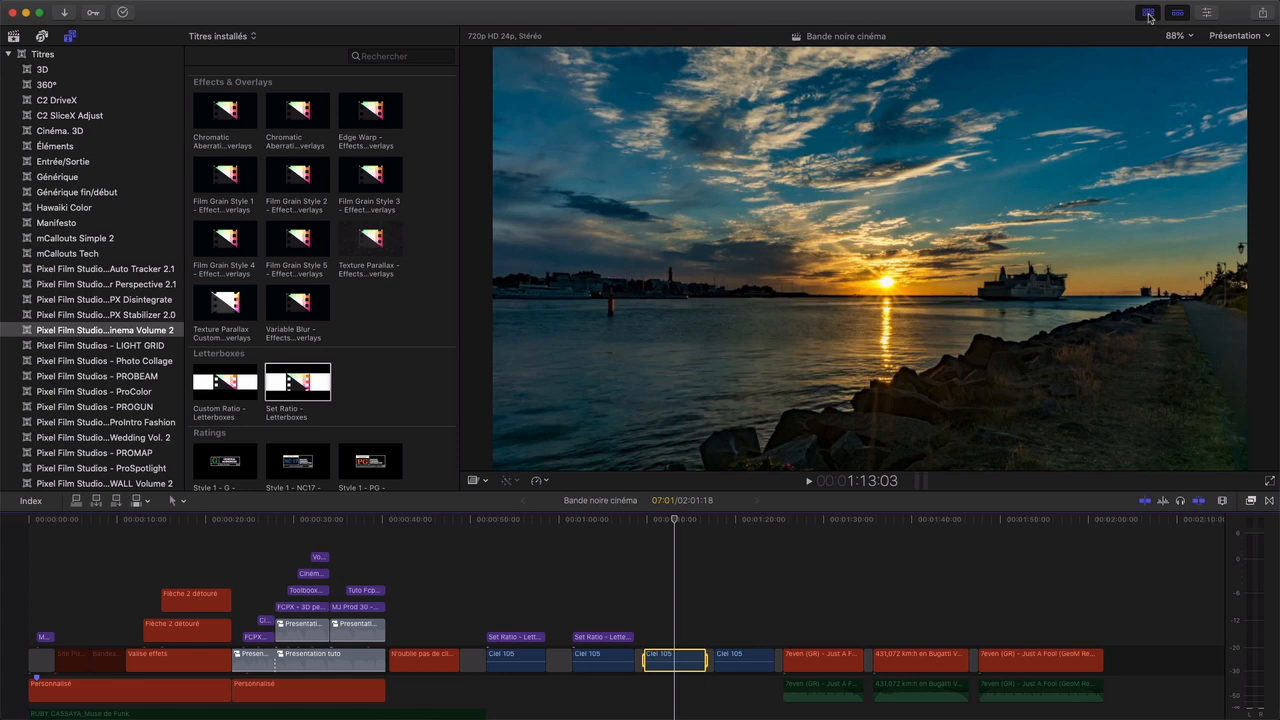
left_click(302, 385)
key("q")
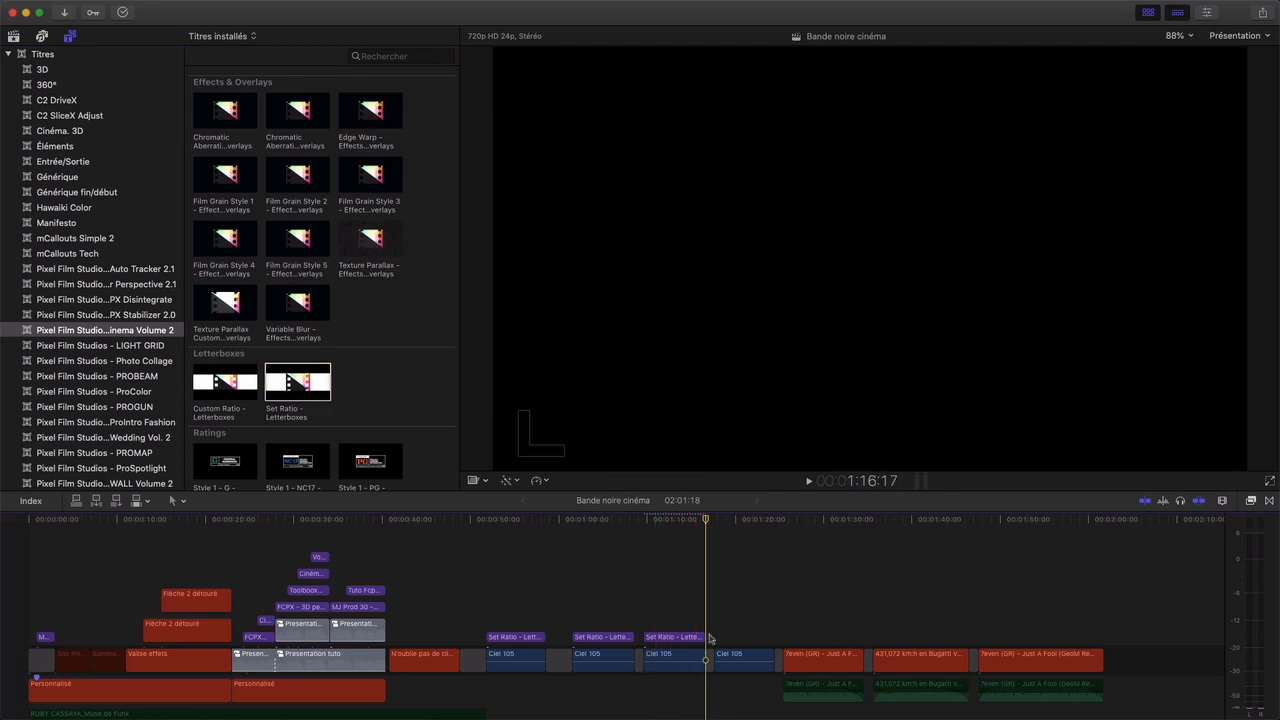
left_click(665, 521)
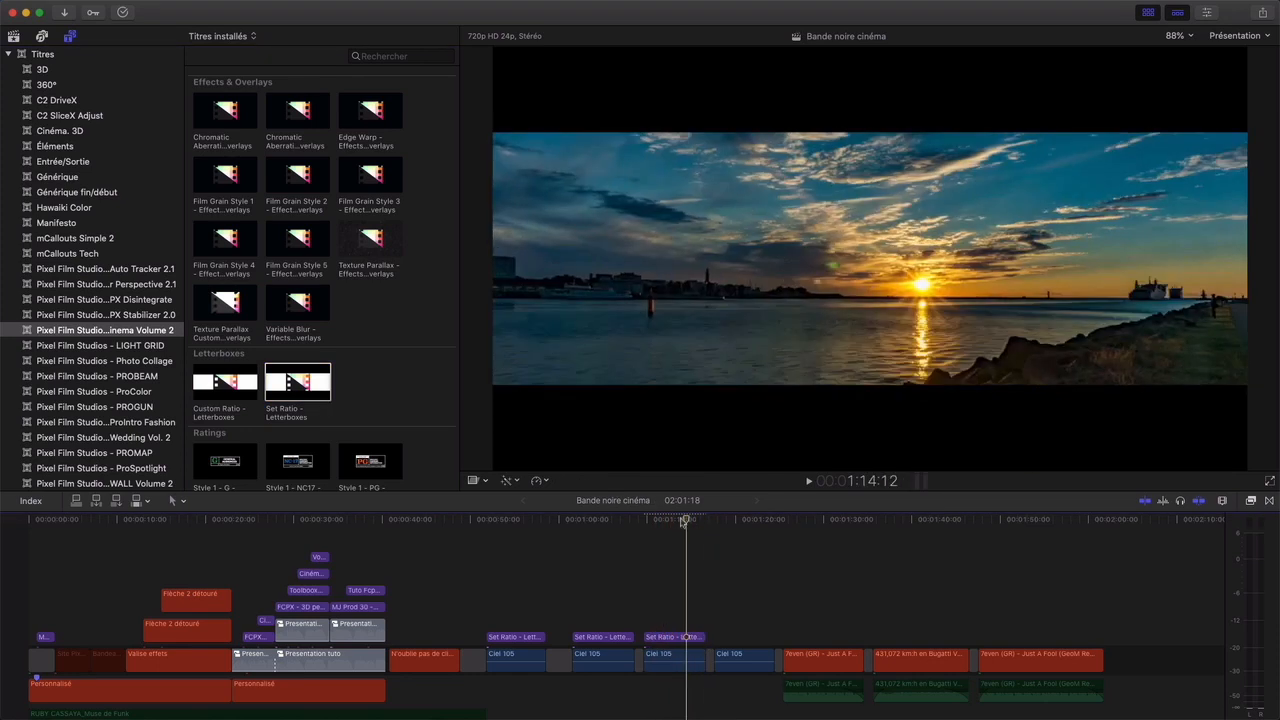
- Bring up the third Ciel 105 clip's letterbox title settings in place of the browser and set its End Ratio to 2.35:1
left_click(674, 637)
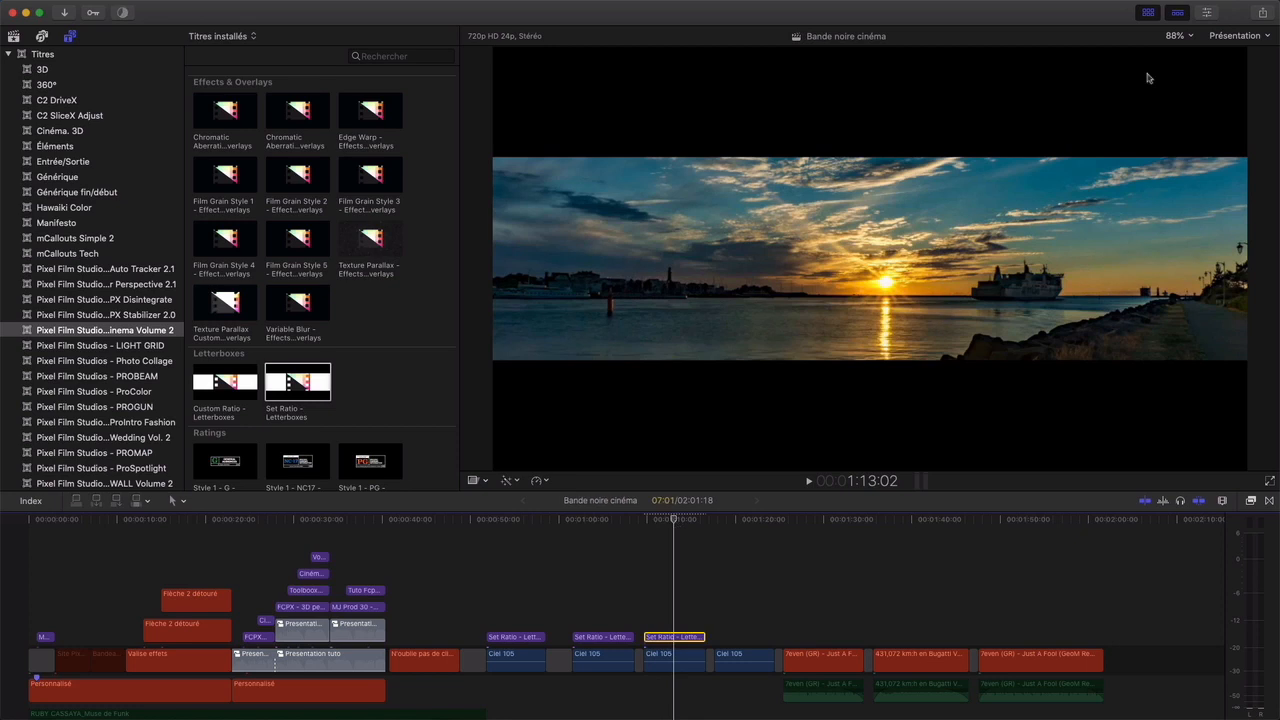
left_click(1148, 13)
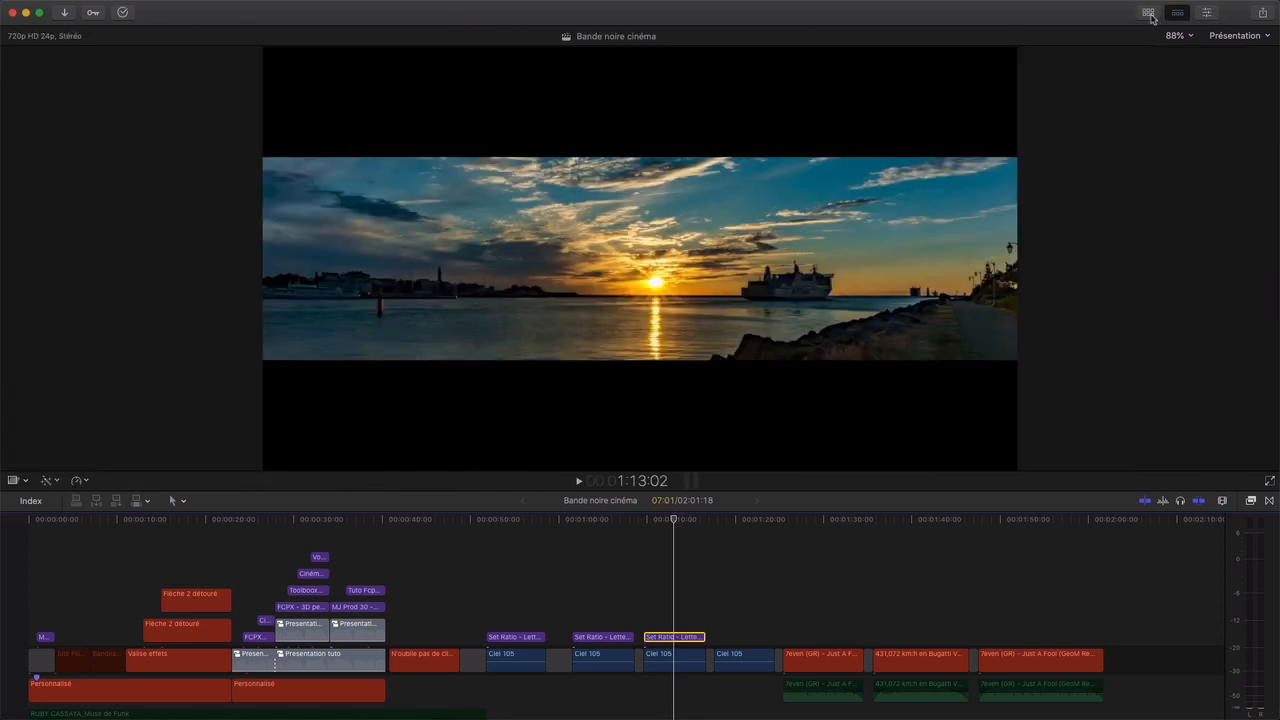
left_click(1207, 12)
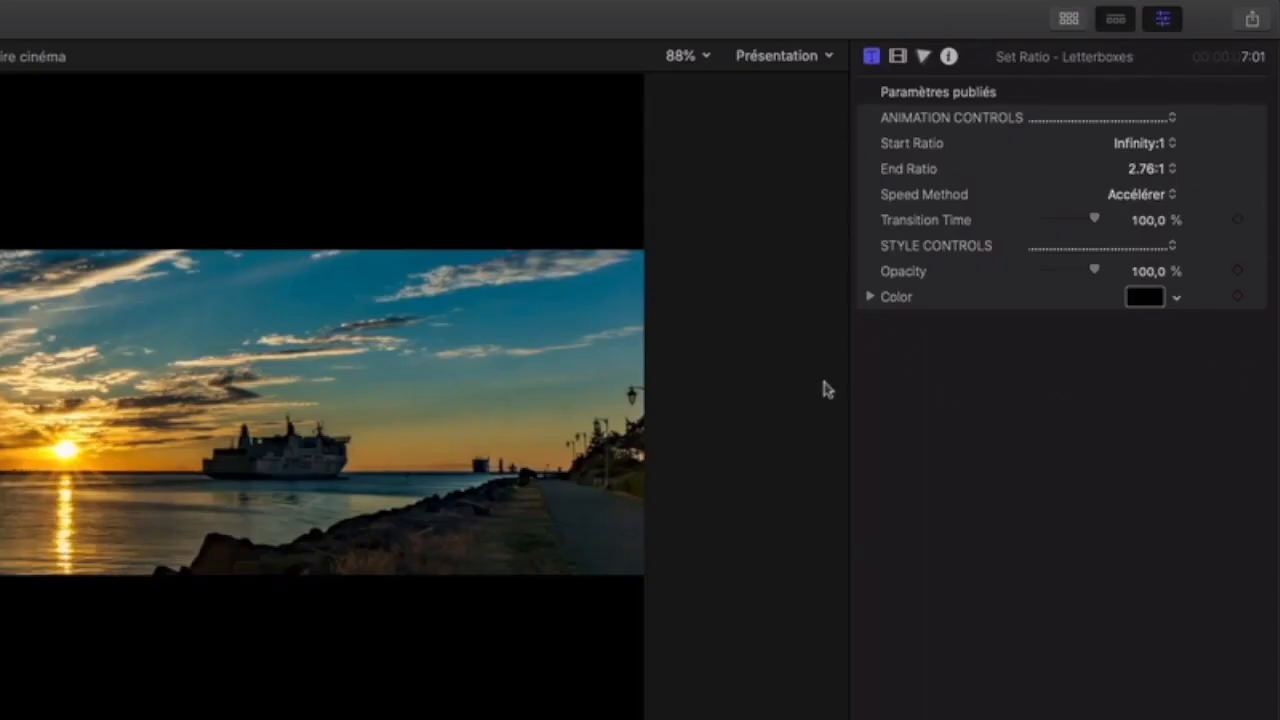
left_click(1172, 170)
scroll(1155, 140, "up", 1)
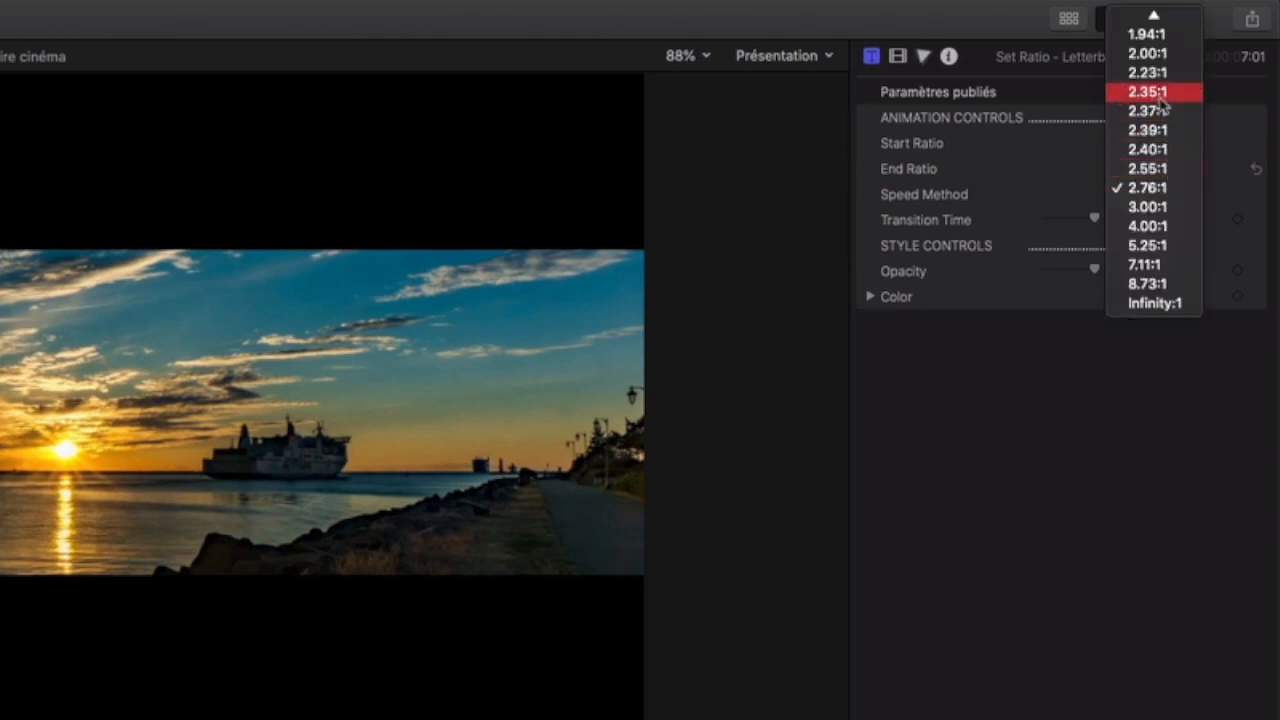
left_click(1150, 92)
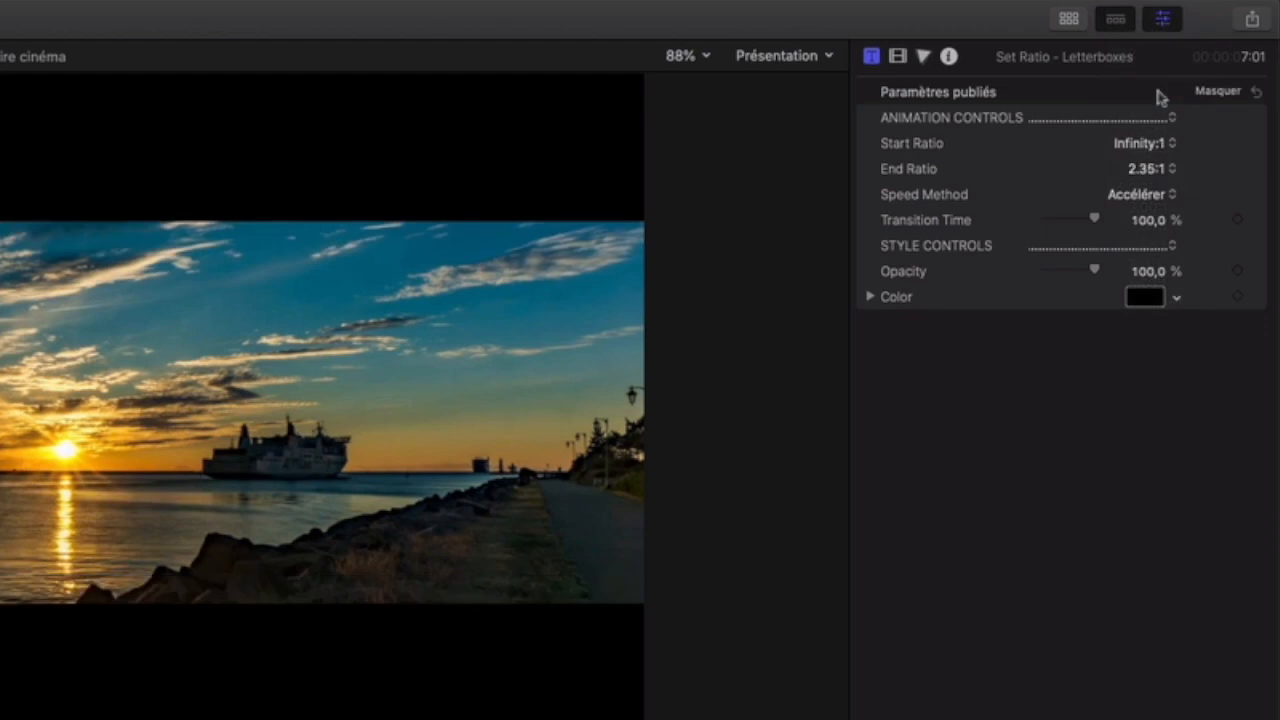
- Set the third letterbox title's Speed Method to Constante and play the clip to check the opening bars
left_click(1166, 200)
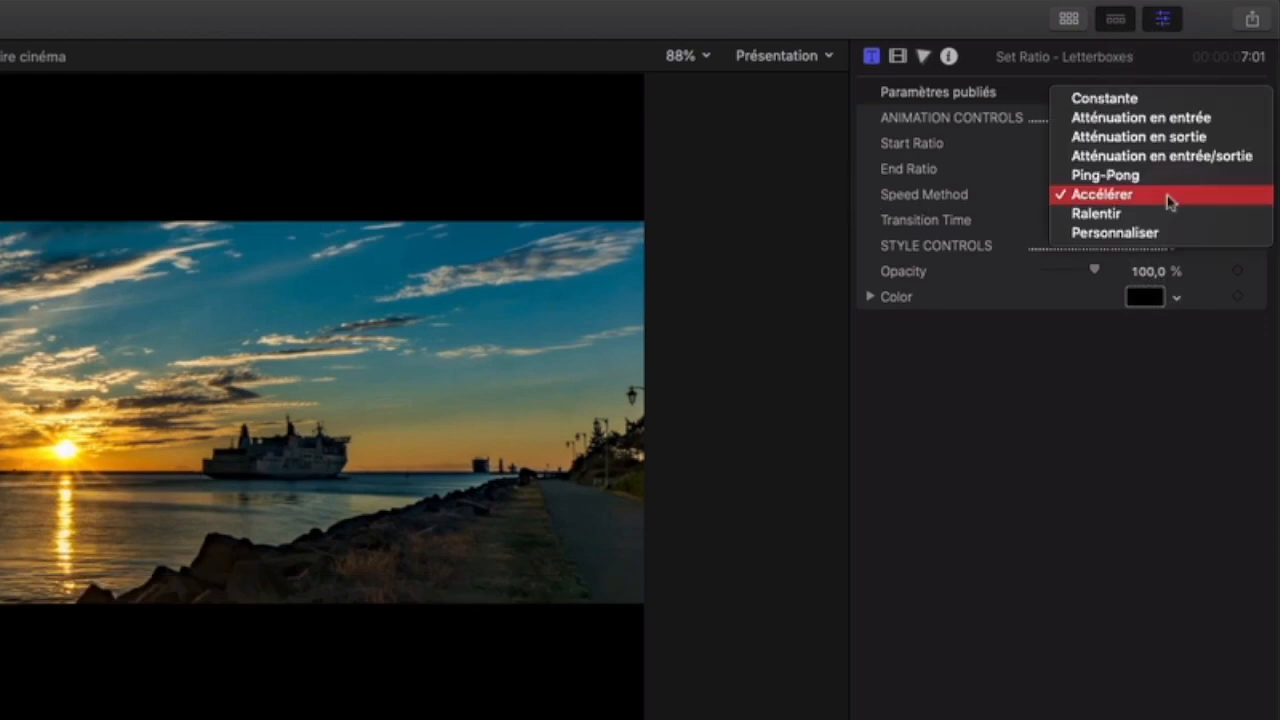
left_click(1118, 99)
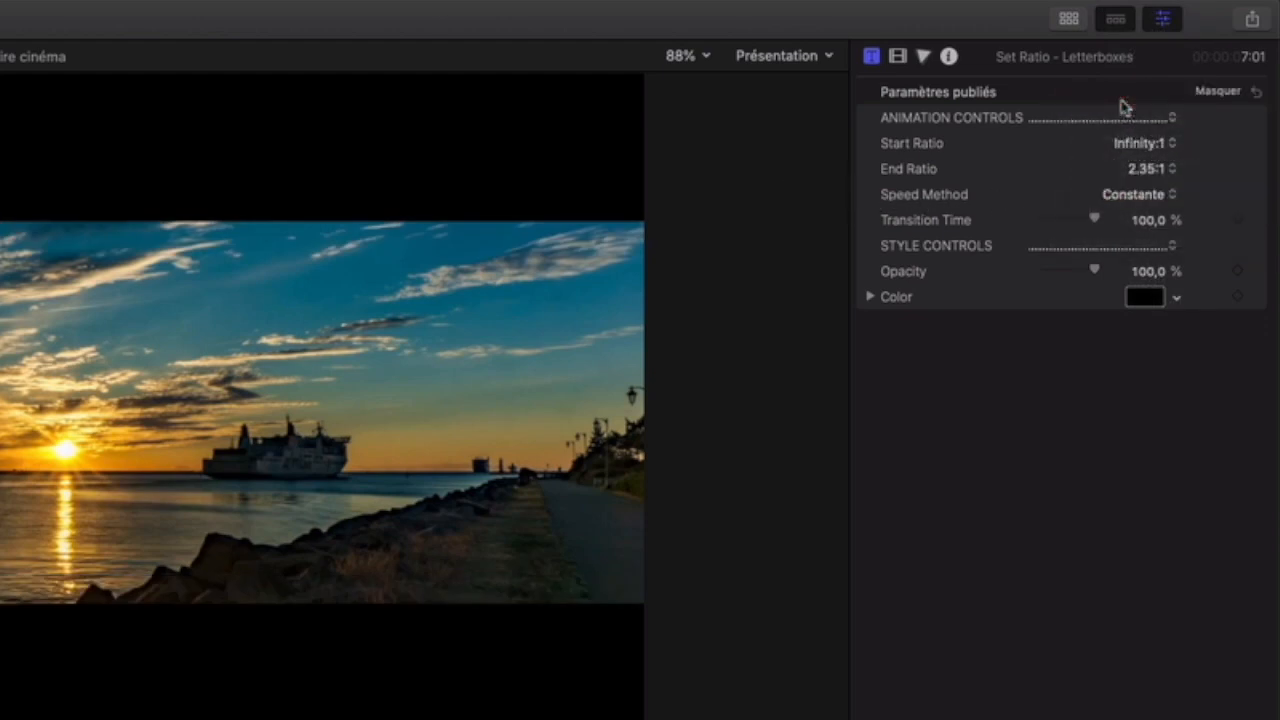
key("space")
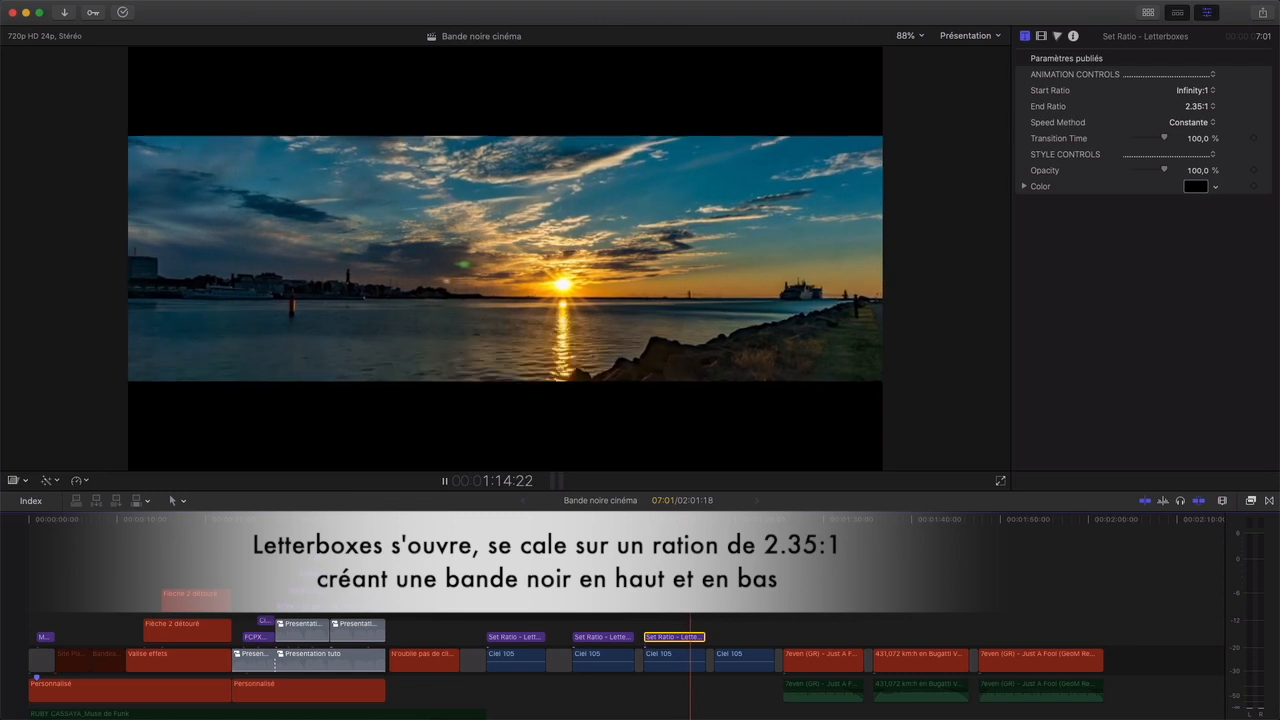
key("space")
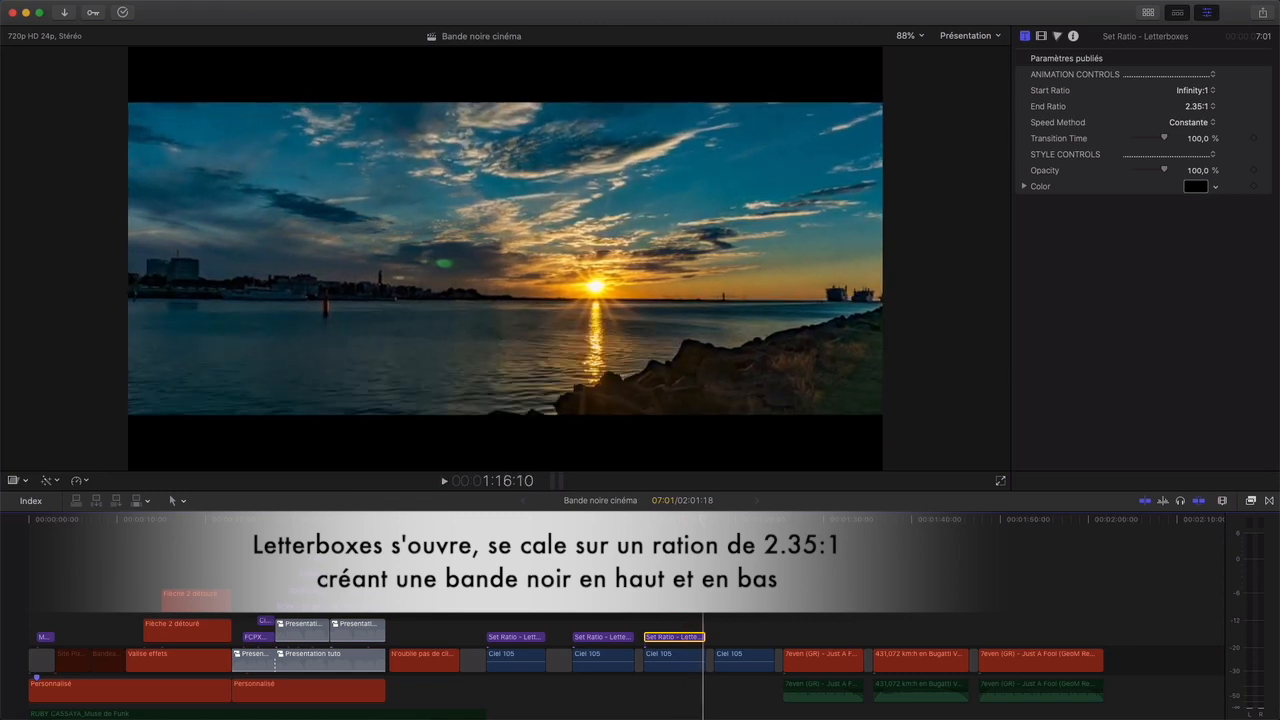
- Connect a Set Ratio - Letterboxes title over the full length of the fourth Ciel 105 clip
left_click(742, 520)
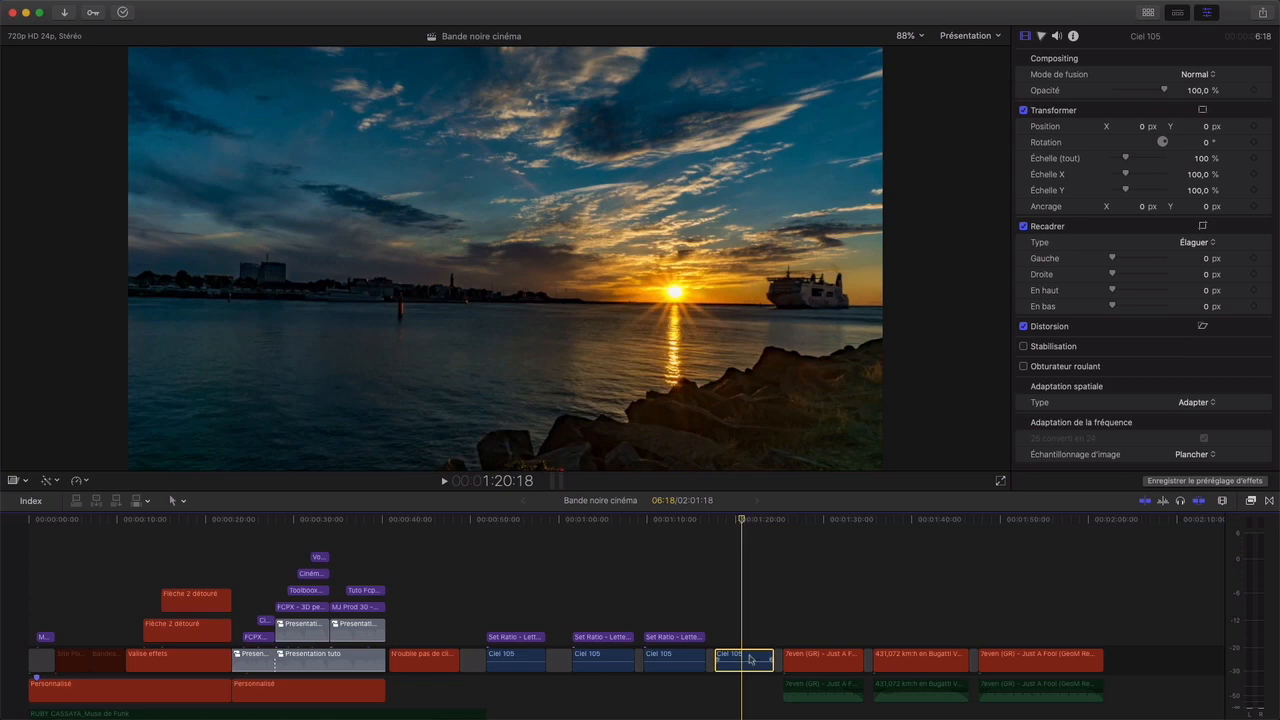
left_click_drag(749, 658, 753, 660)
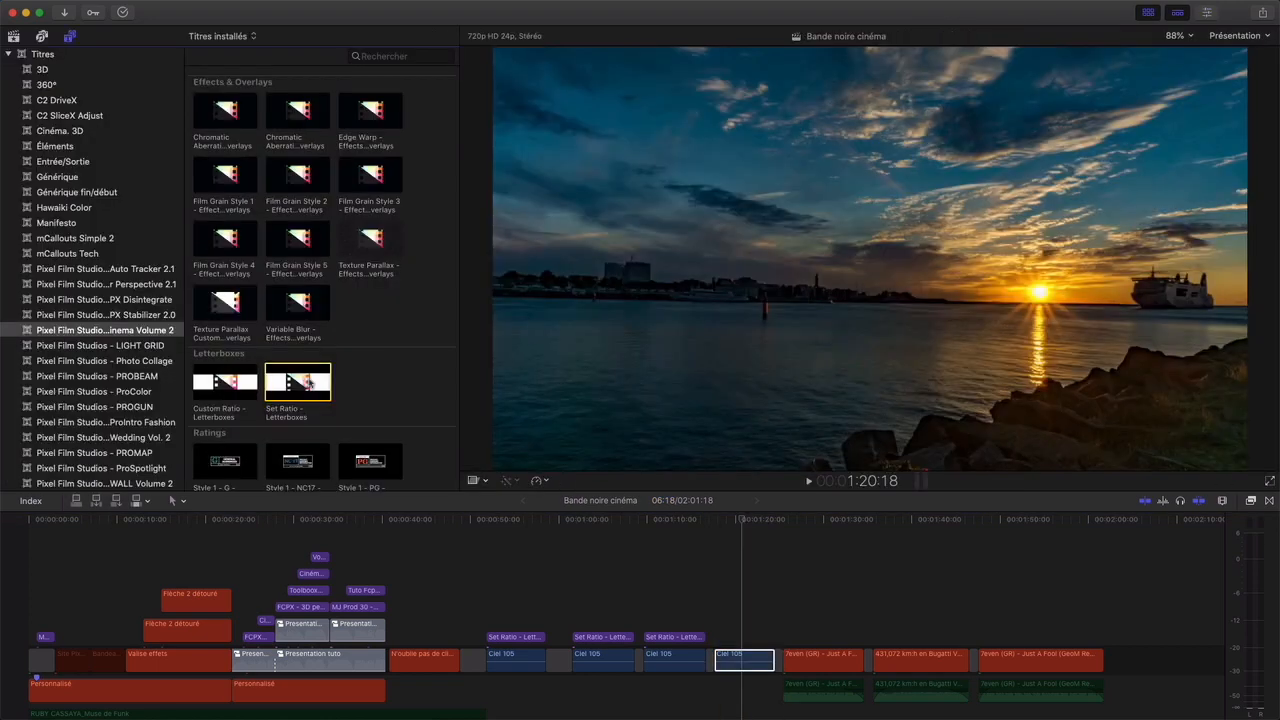
left_click_drag(309, 383, 750, 645)
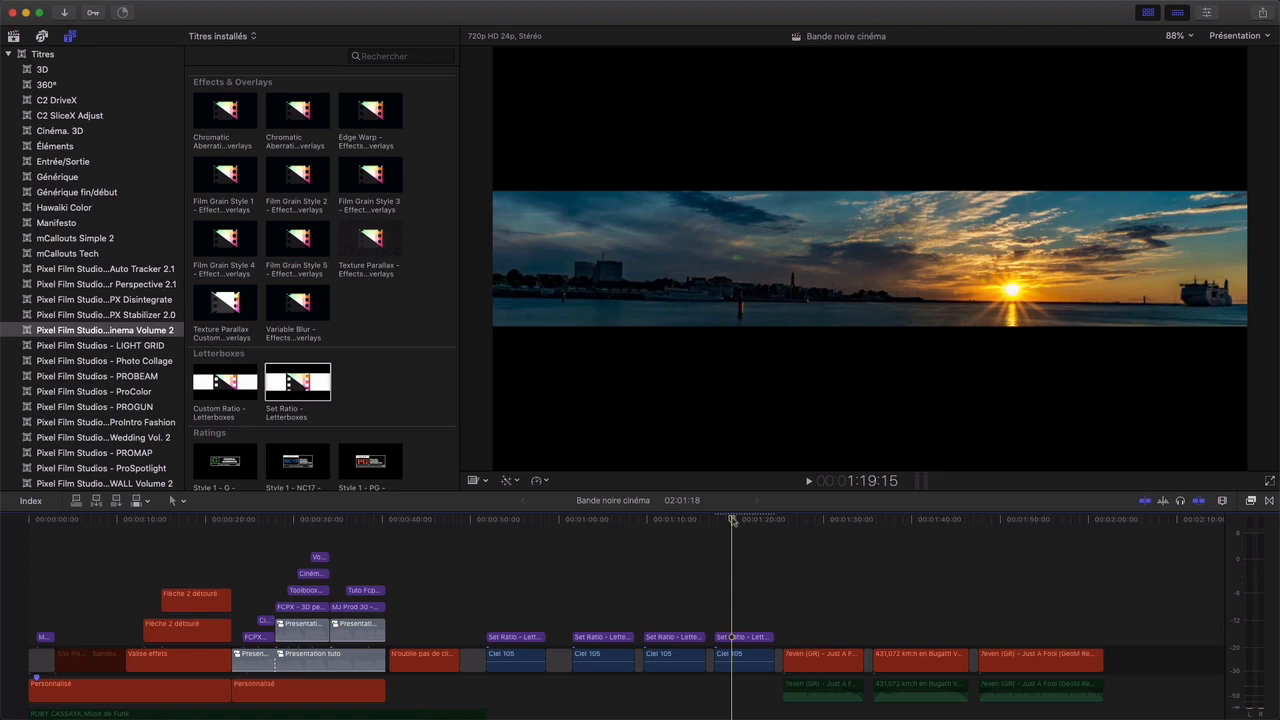
- Swap the browser for the inspector and set the fourth letterbox title's Start Ratio to 2.35:1
left_click(1148, 13)
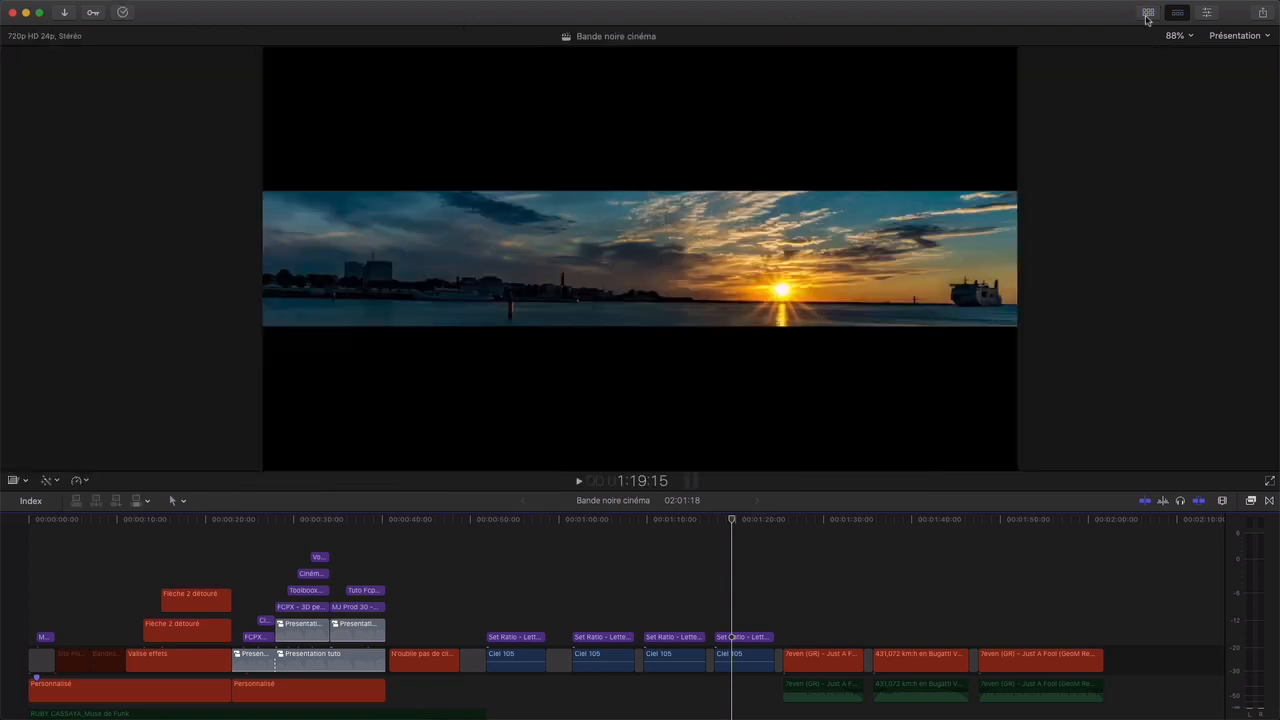
left_click(1207, 13)
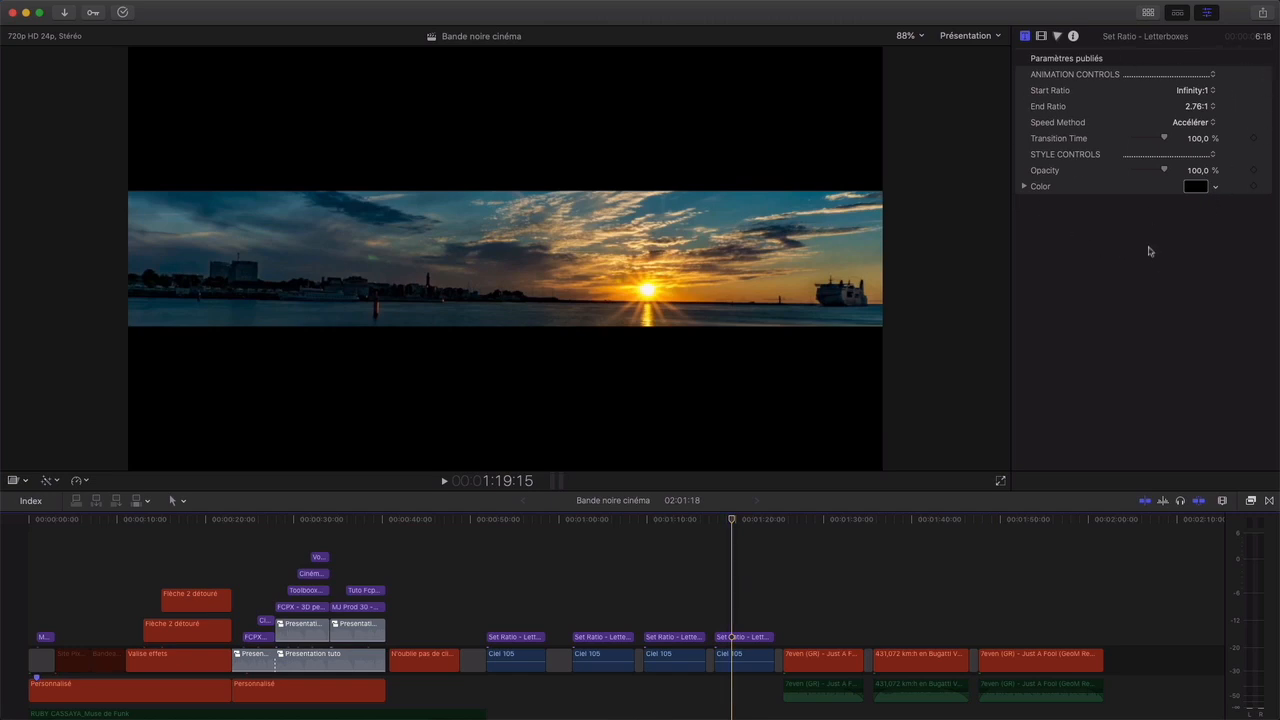
left_click(1212, 95)
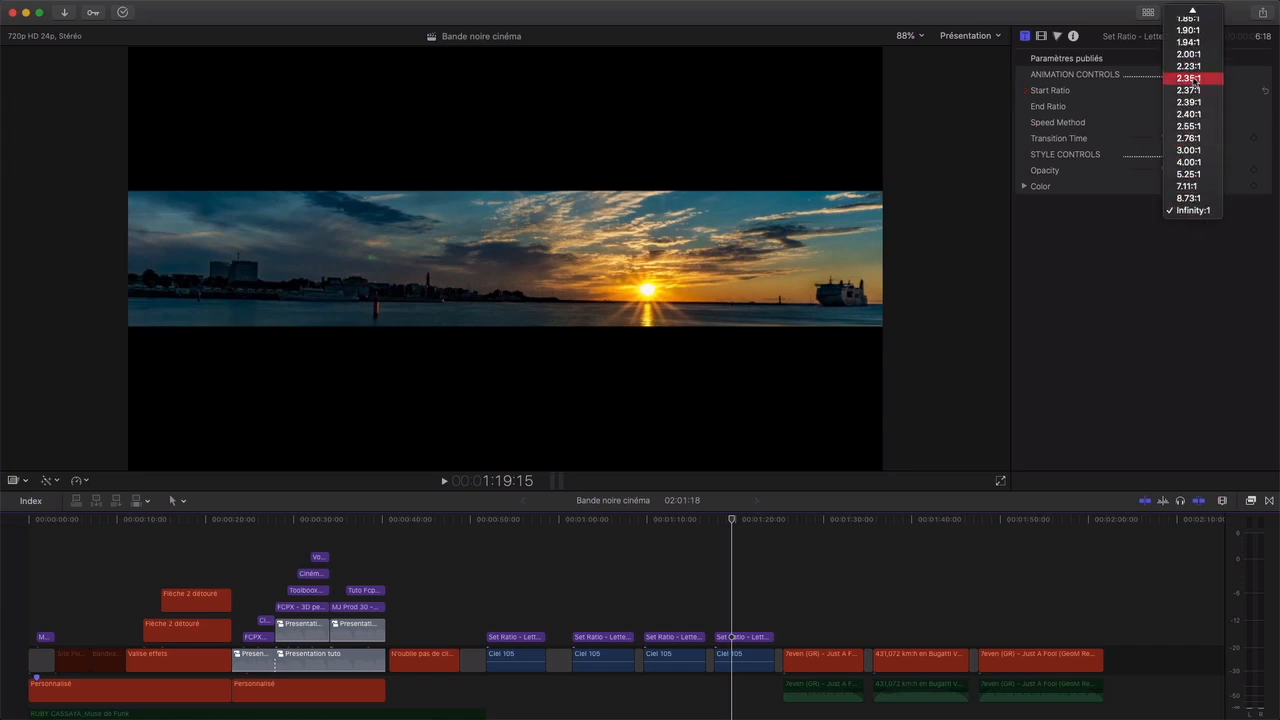
left_click(1193, 79)
- Set the fourth letterbox title's End Ratio to Infinity:1 and its Speed Method to Constante
left_click(1199, 106)
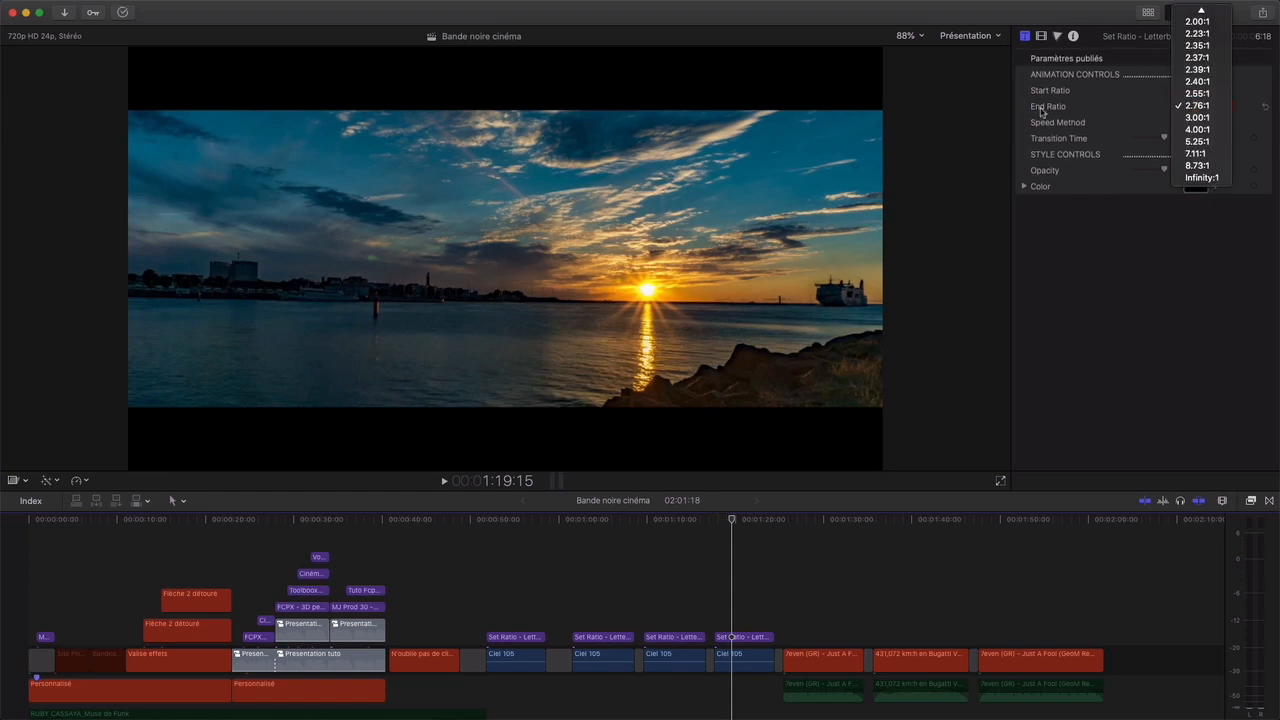
left_click(1040, 111)
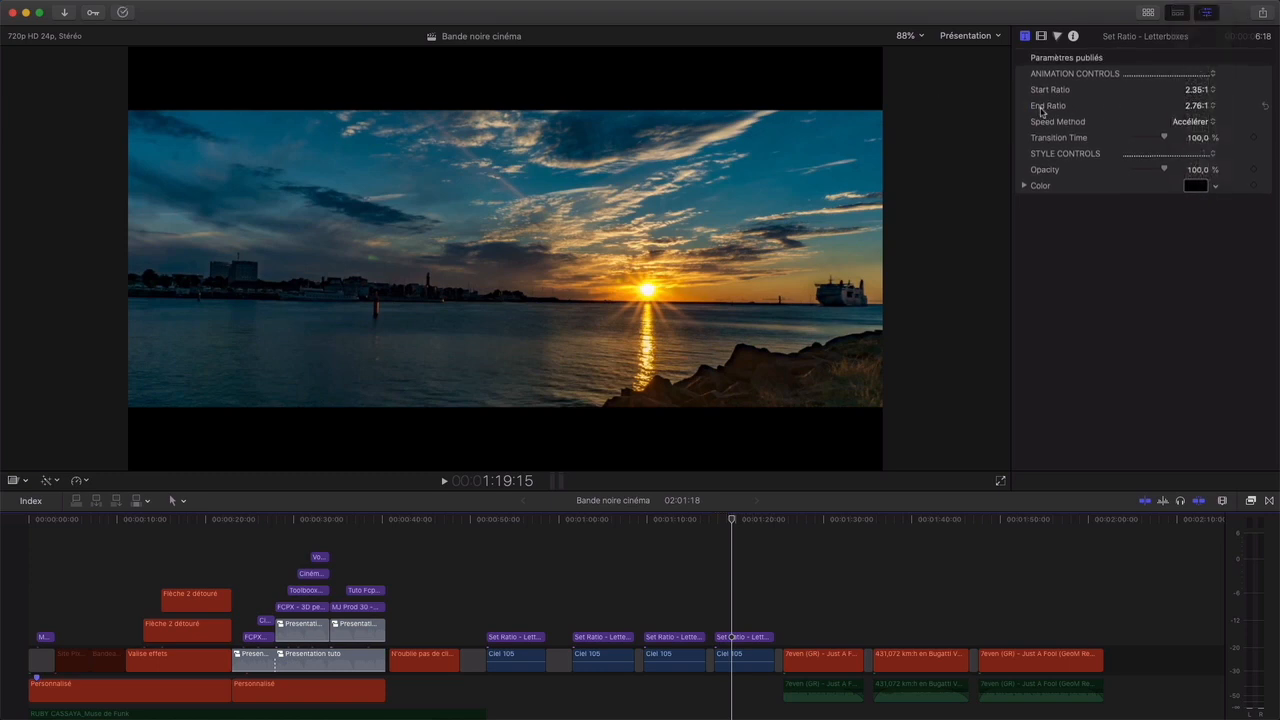
left_click(1212, 108)
left_click(1203, 178)
left_click(1212, 126)
left_click(1175, 58)
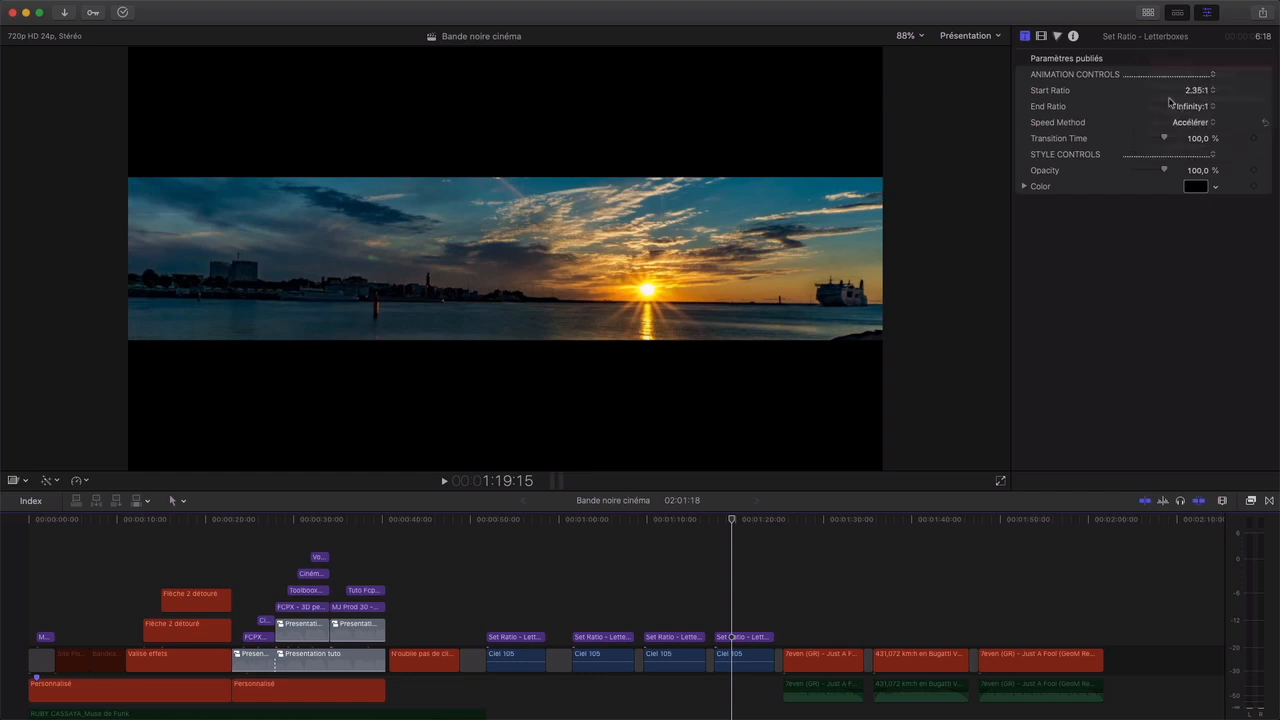
- Play the fourth Ciel 105 clip from its start to check the closing bars
left_click_drag(732, 520, 720, 520)
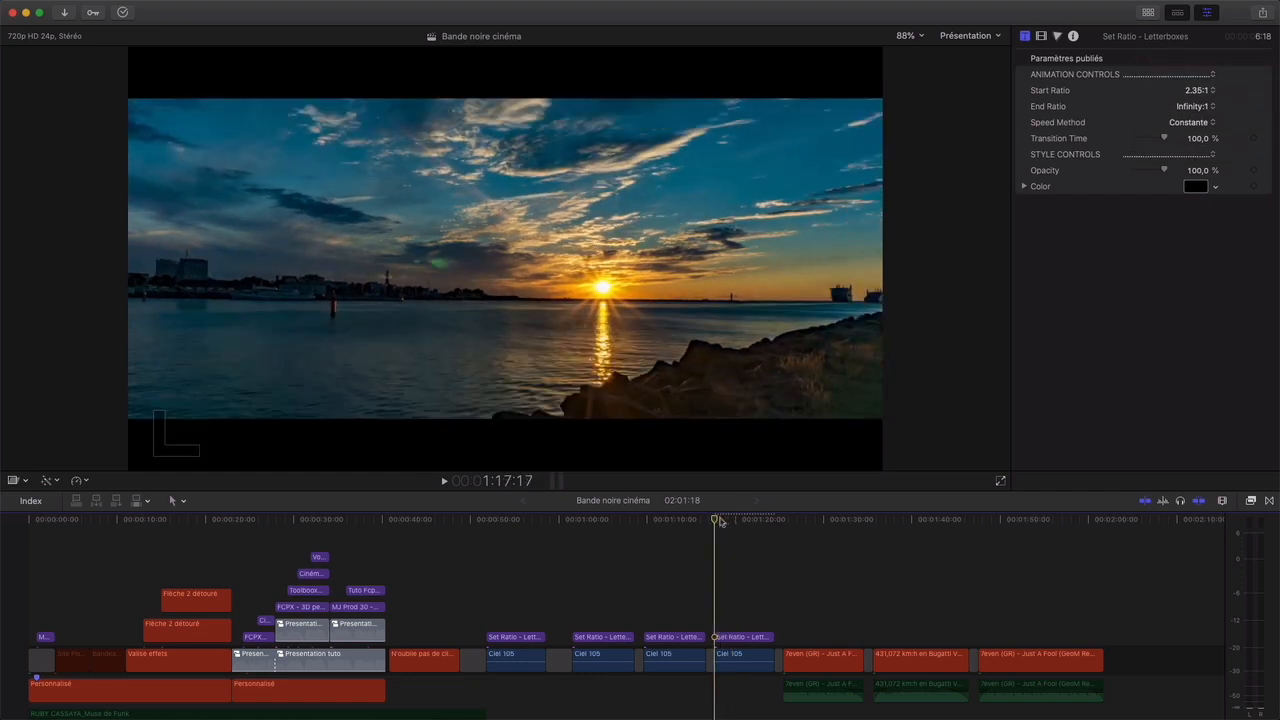
key("space")
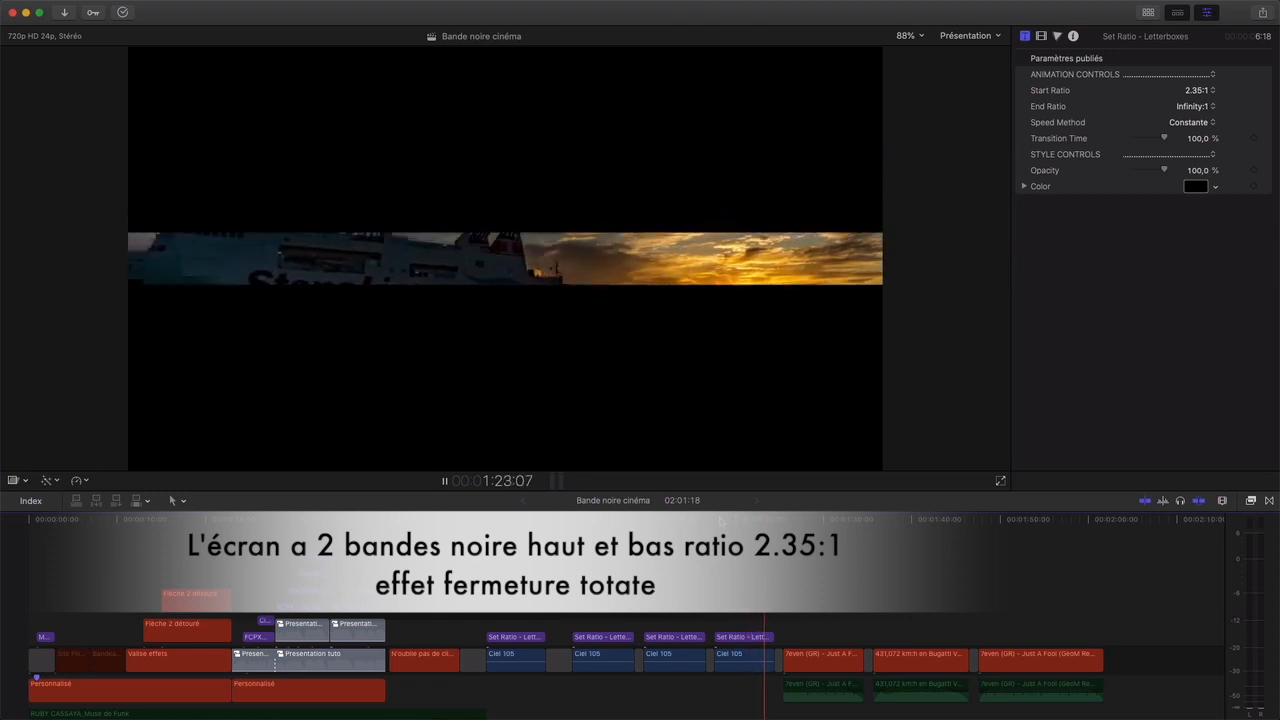
key("space")
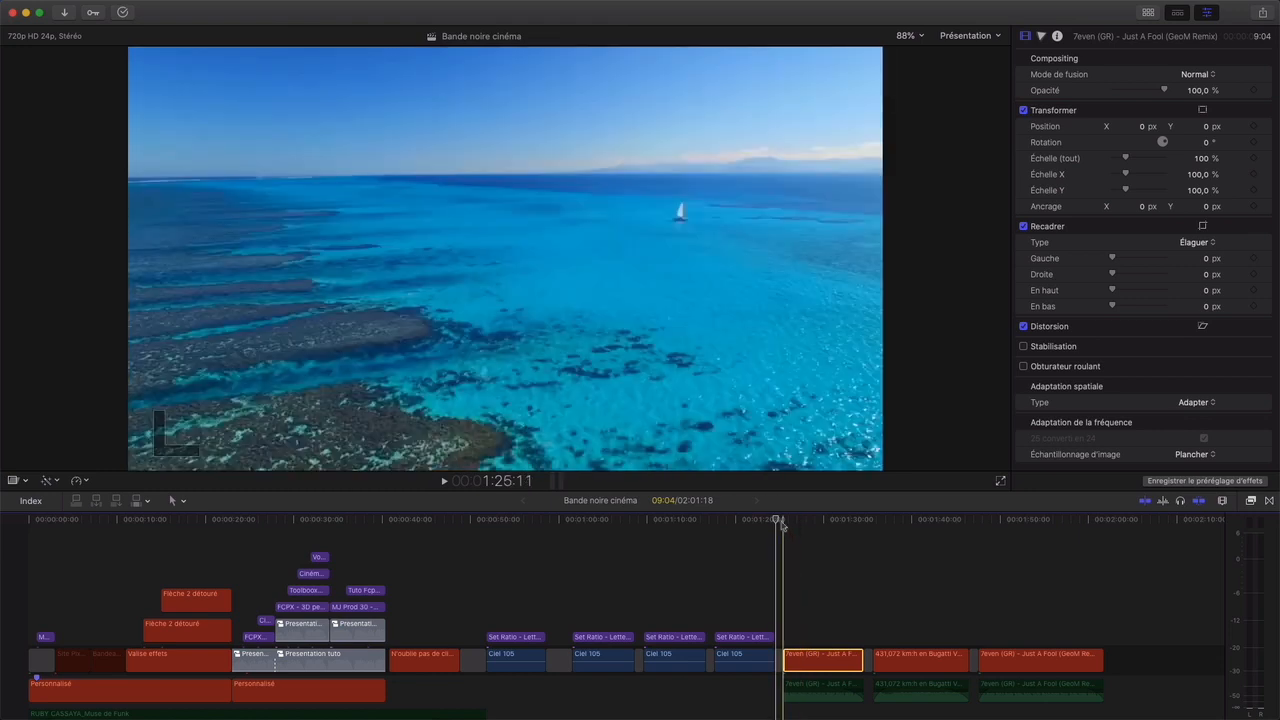
- Connect a Set Ratio - Letterboxes title over the full length of the first 7even (GR) - Just A Fool clip
left_click_drag(782, 521, 799, 520)
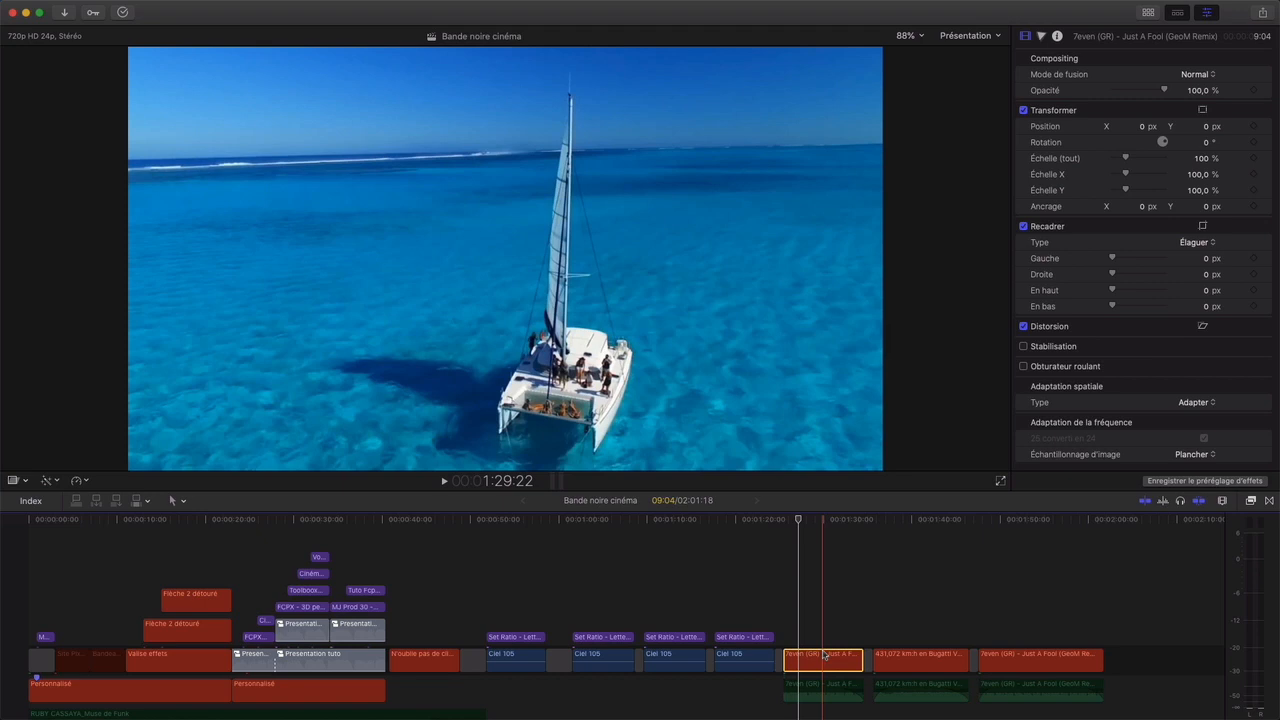
left_click_drag(824, 655, 828, 661)
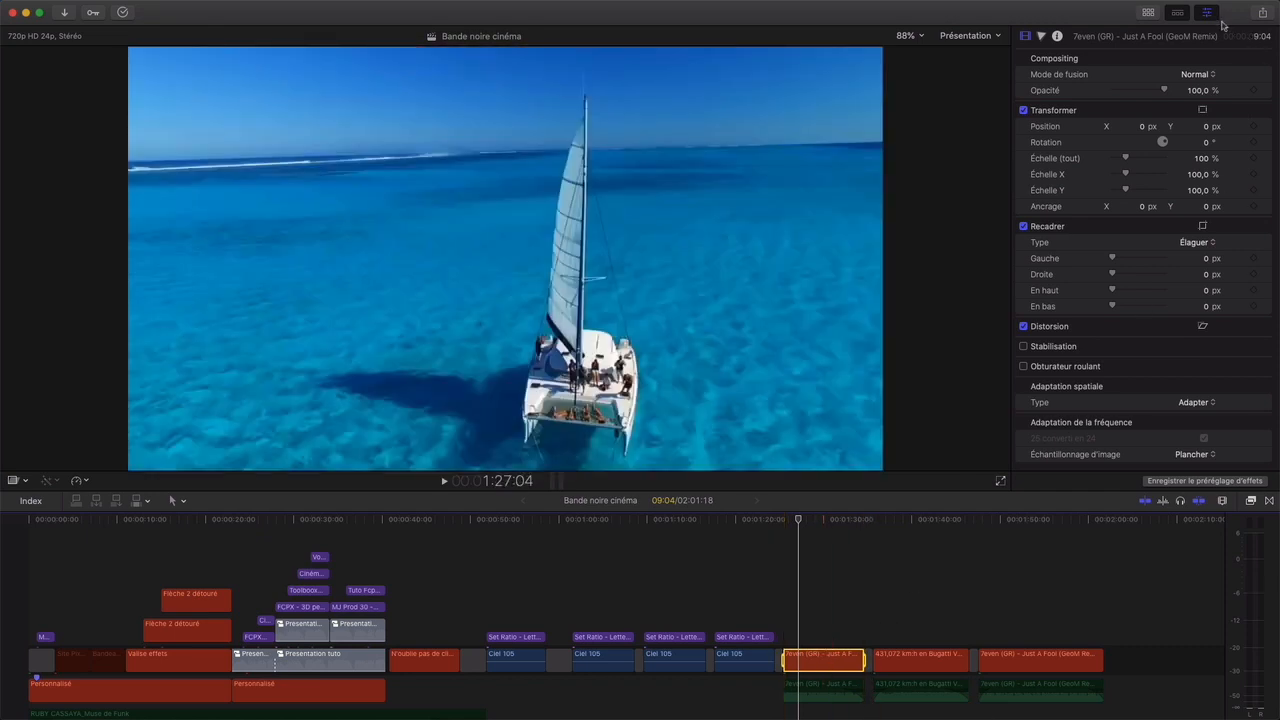
left_click(1207, 13)
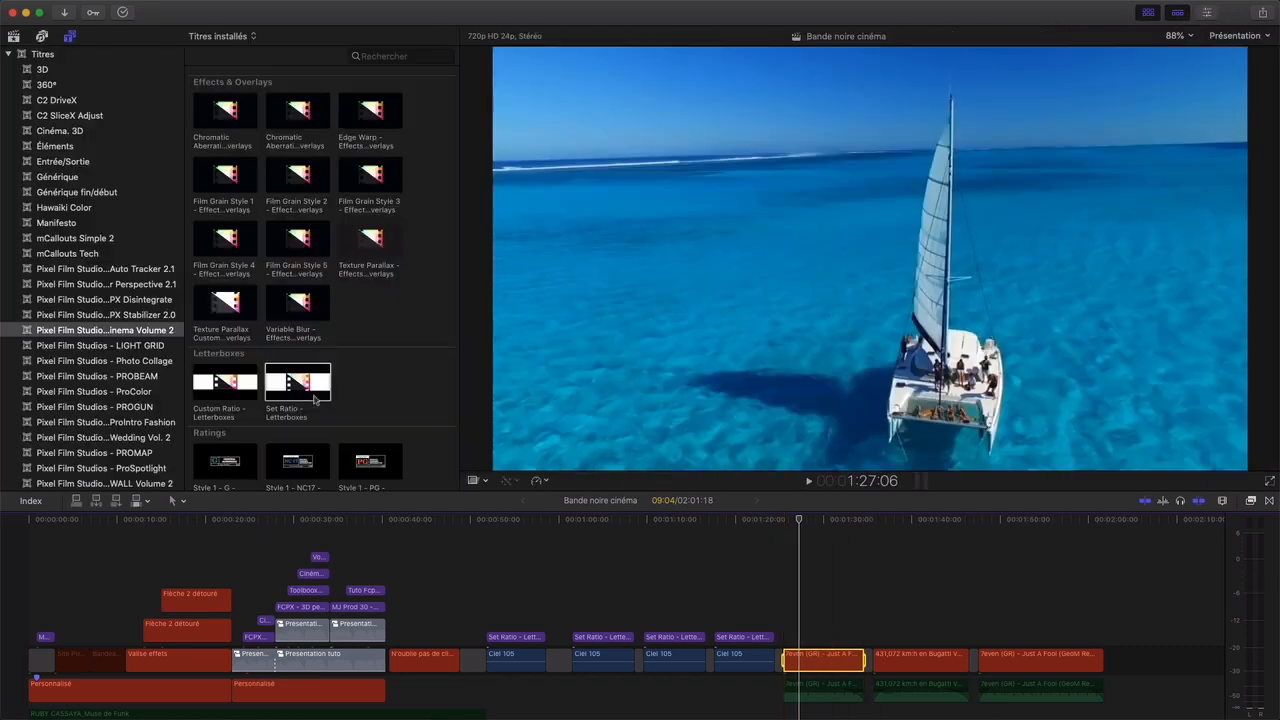
left_click(303, 390)
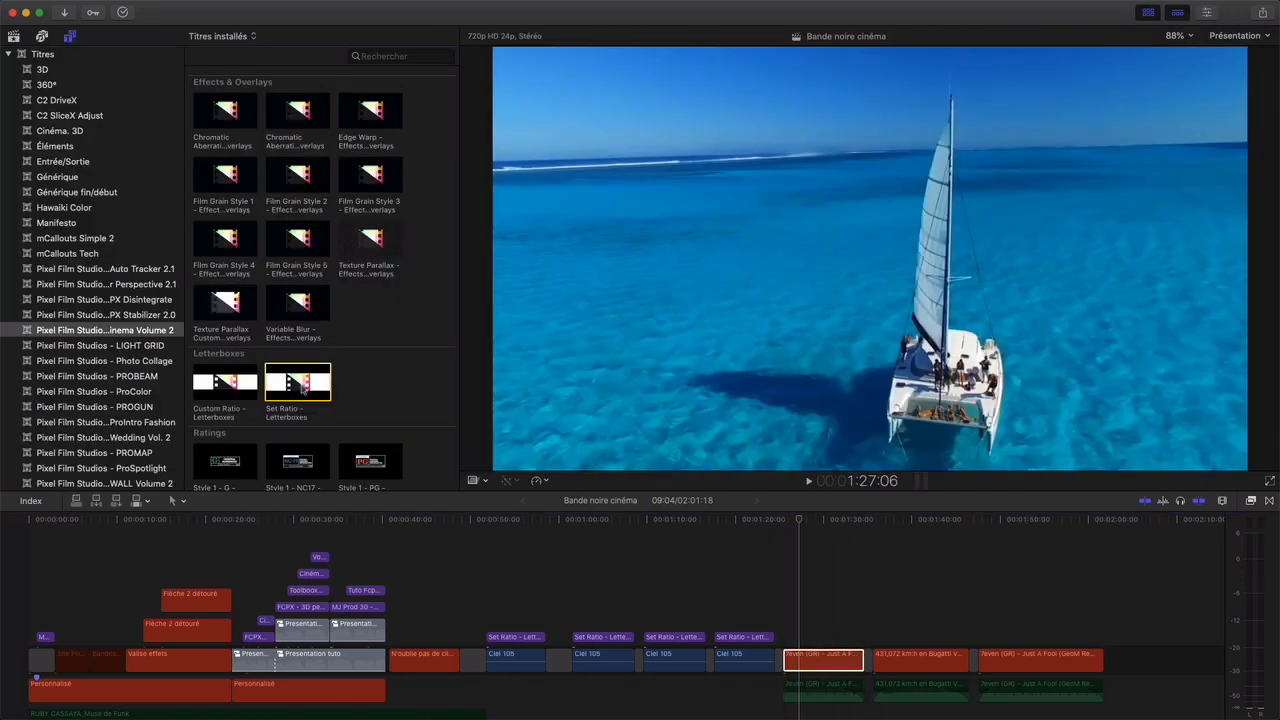
left_click_drag(303, 390, 868, 630)
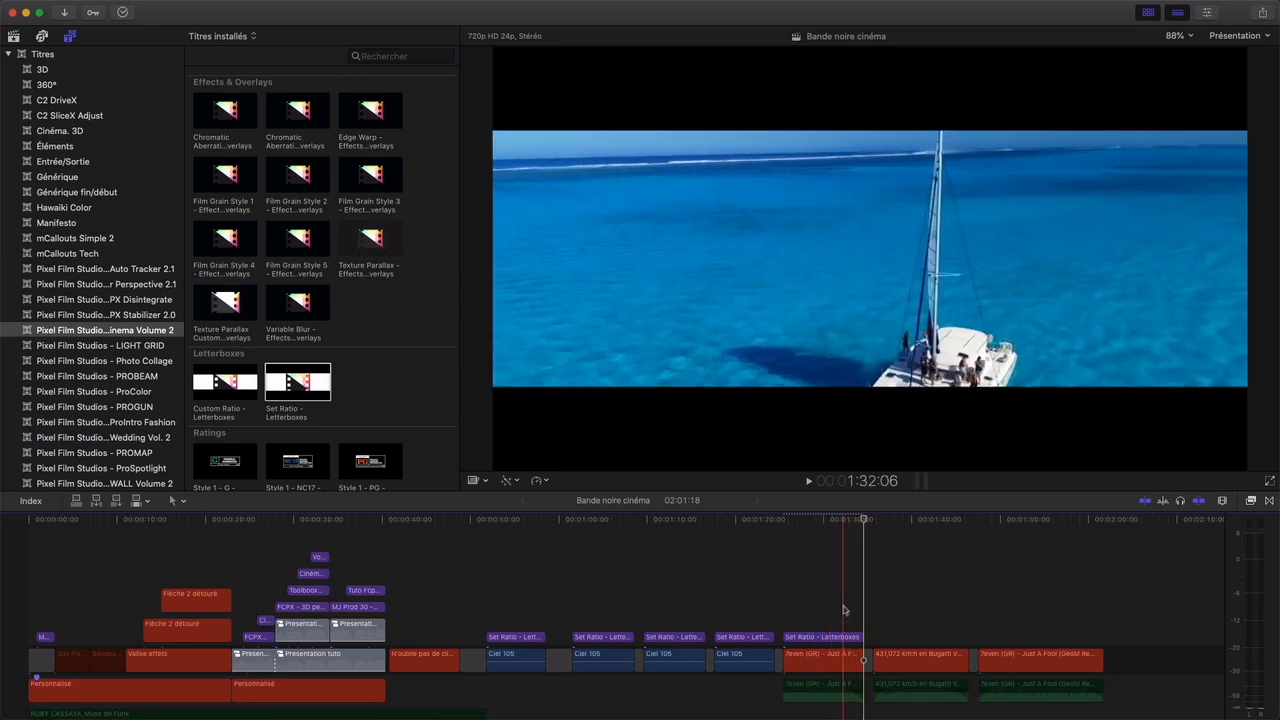
- Show the sailboat clip's letterbox title in the inspector instead of the browser and set its Start Ratio to 0:1
left_click(1148, 12)
left_click(1207, 12)
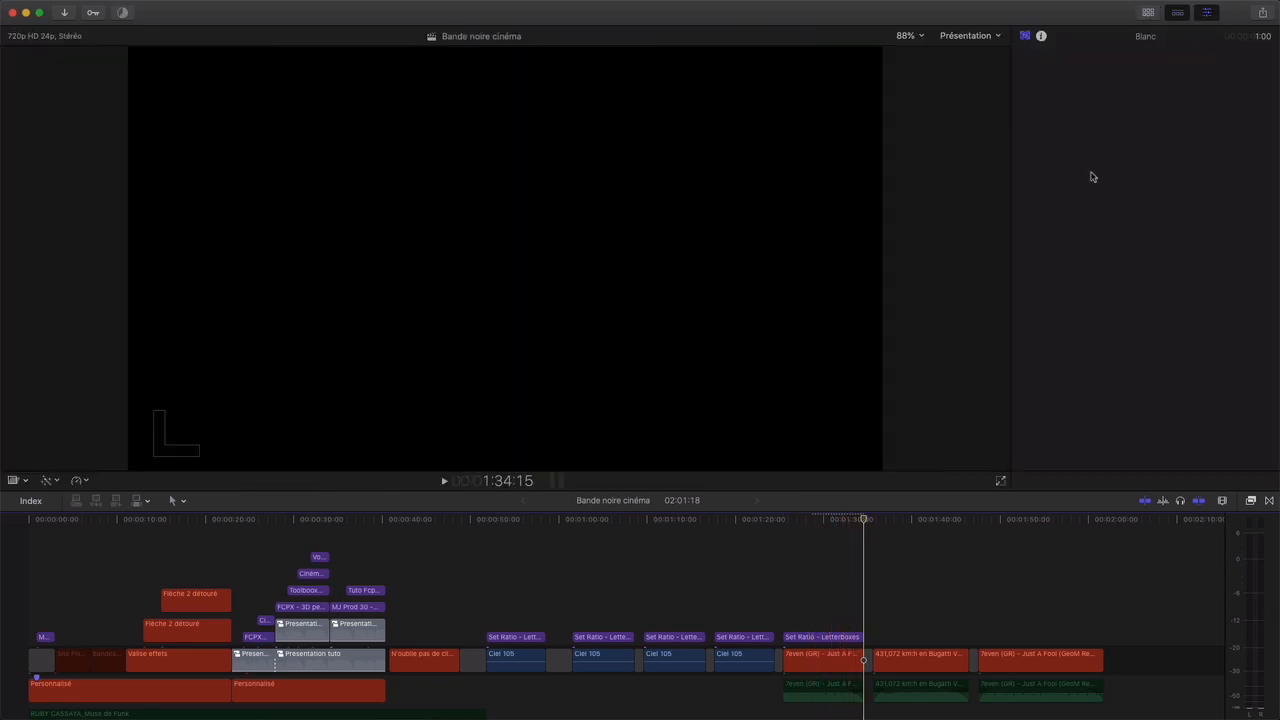
left_click_drag(871, 521, 805, 531)
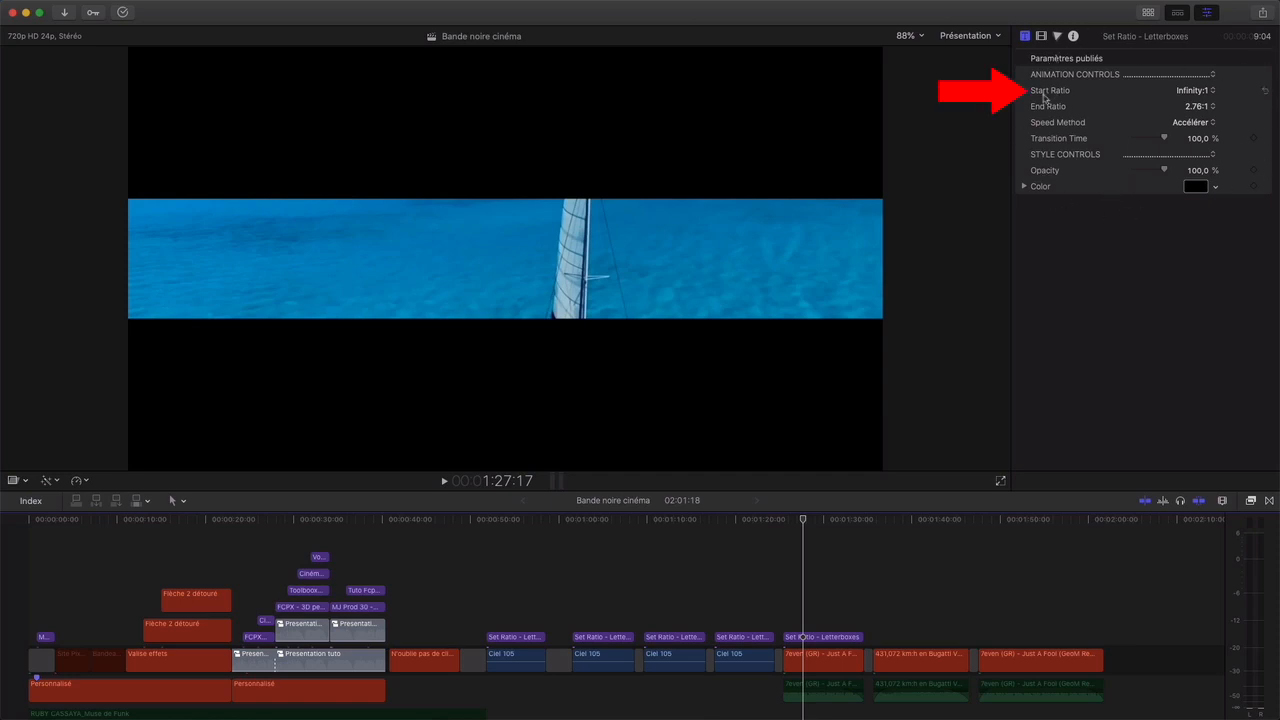
left_click(1212, 92)
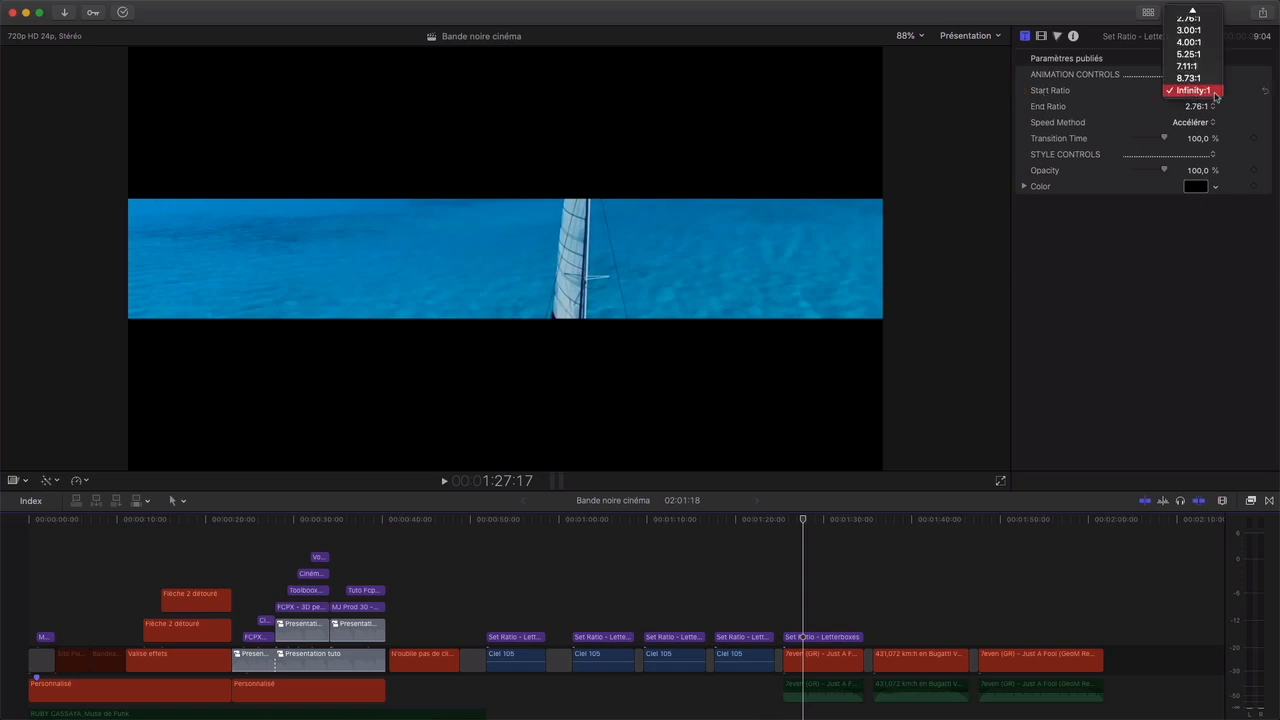
mouse_move(1193, 12)
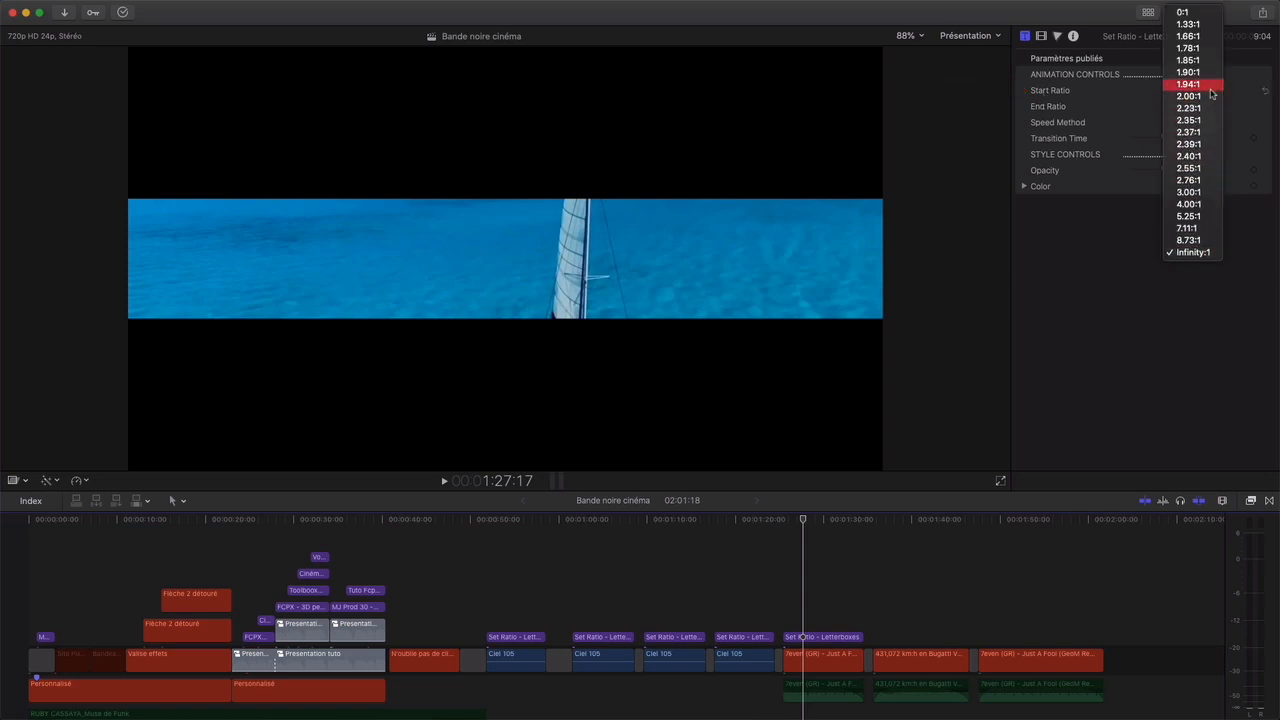
left_click(1185, 12)
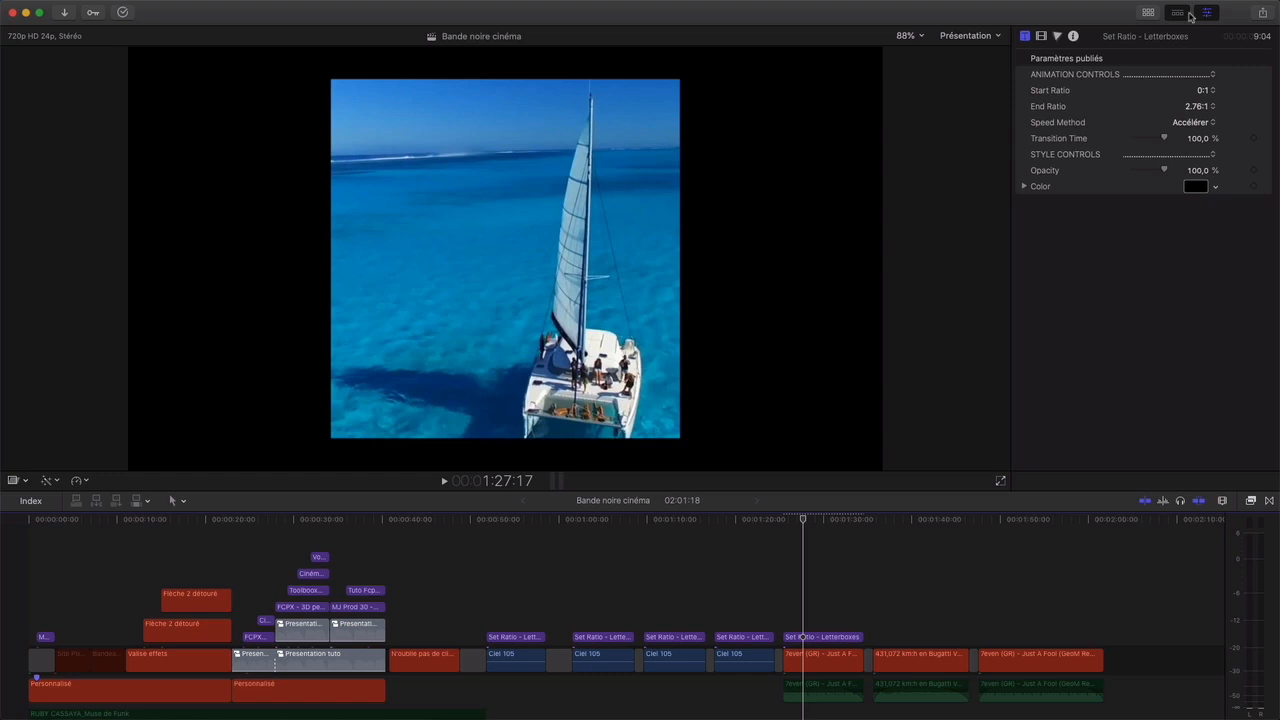
- Set the sailboat clip's letterbox title to an End Ratio of 1.33:1 and its Speed Method to Constante
left_click(1210, 107)
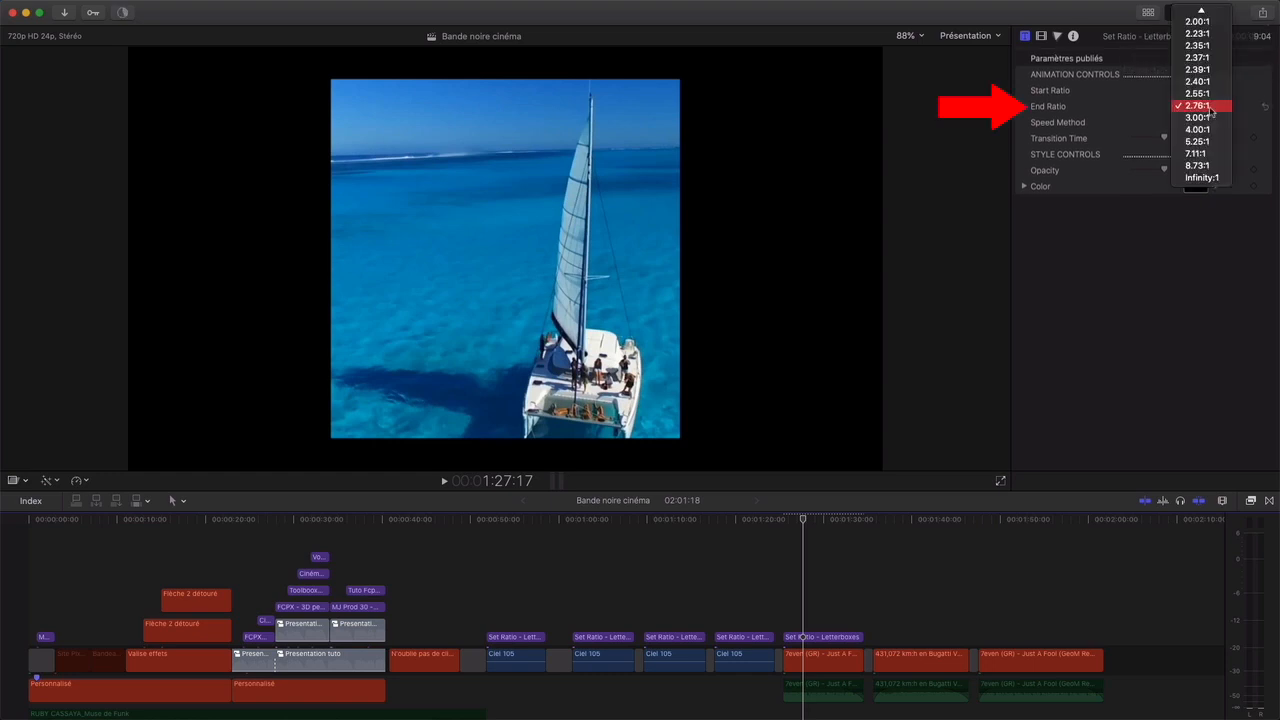
mouse_move(1200, 10)
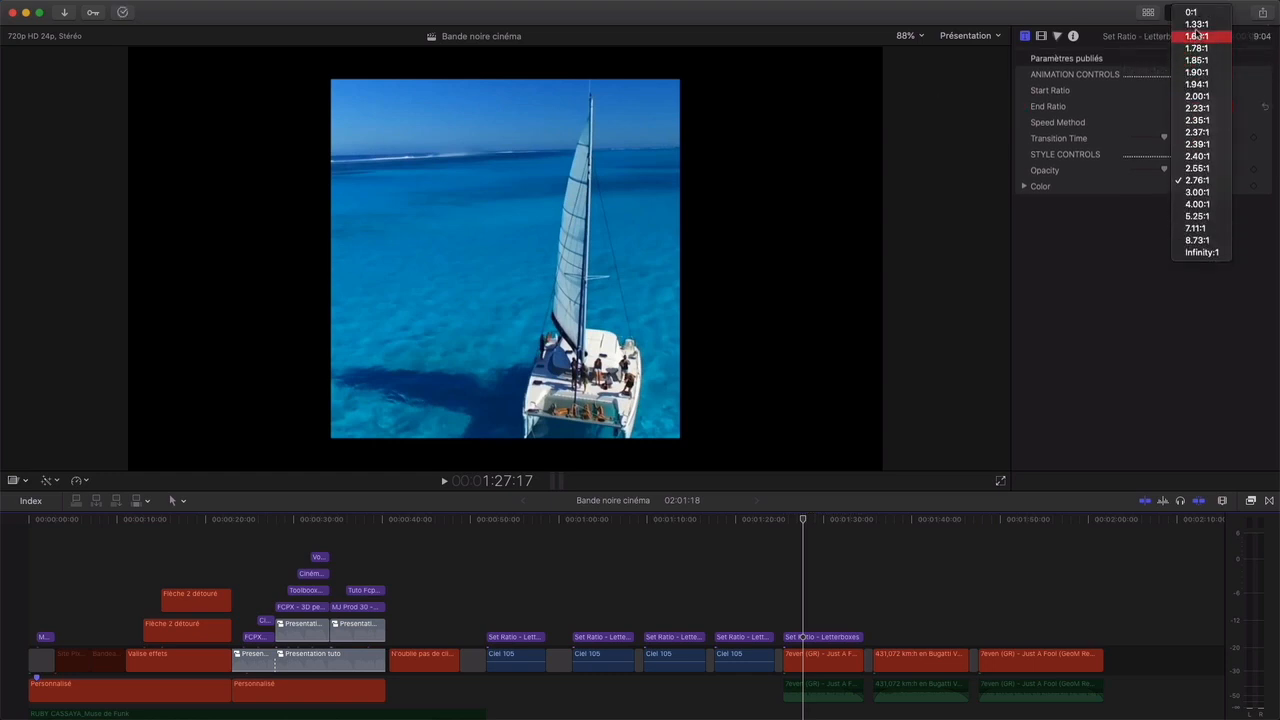
left_click(1197, 24)
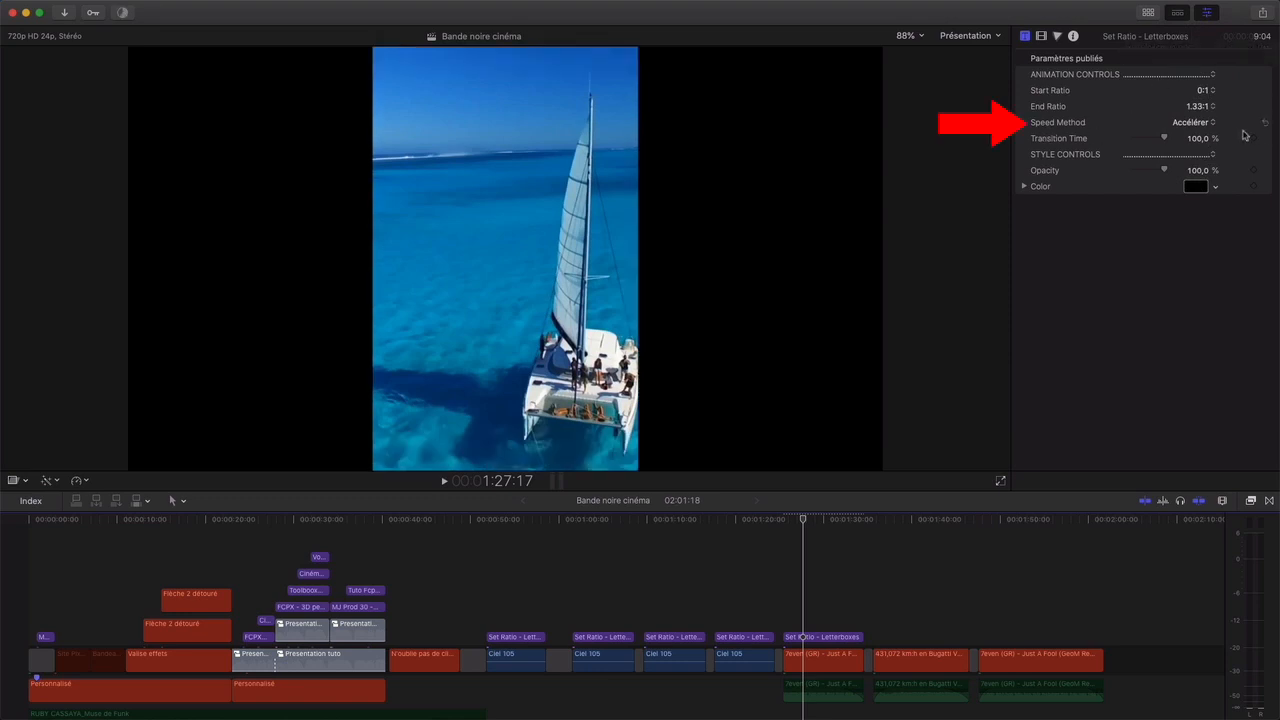
left_click(1212, 123)
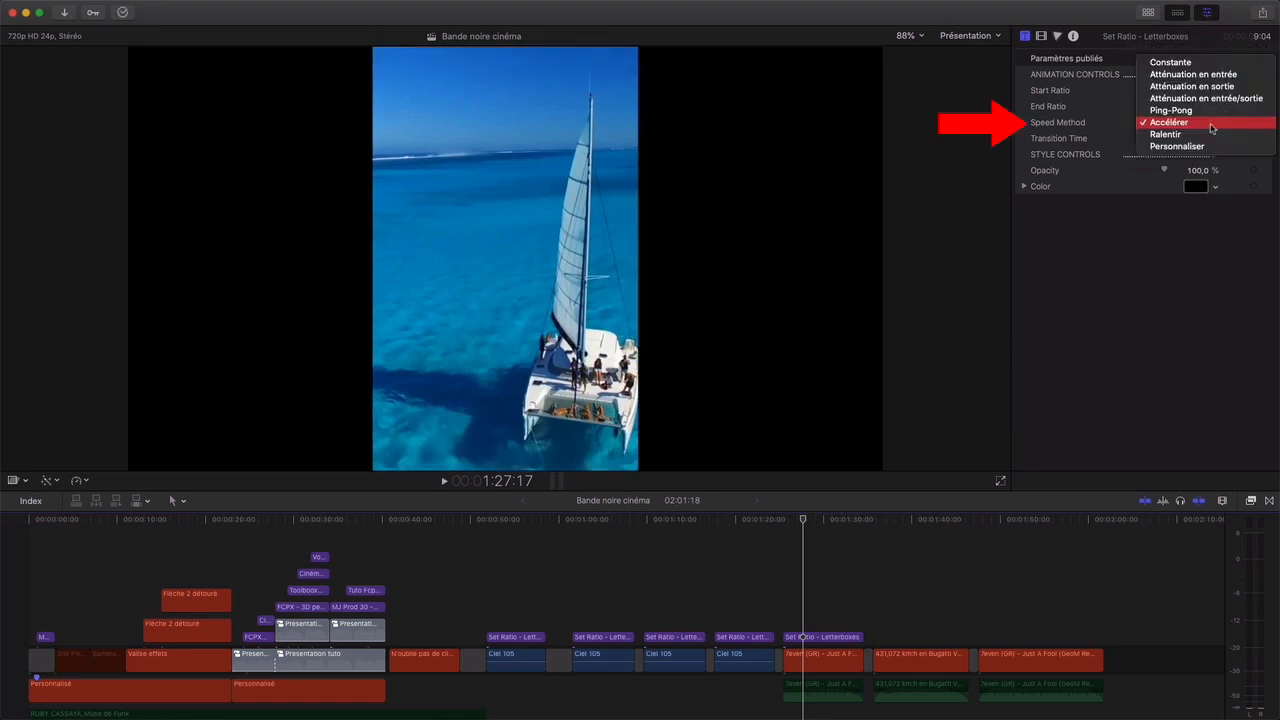
left_click(1190, 62)
- Play the sailboat clip from its start to check the vertical bars opening
left_click(786, 520)
key("space")
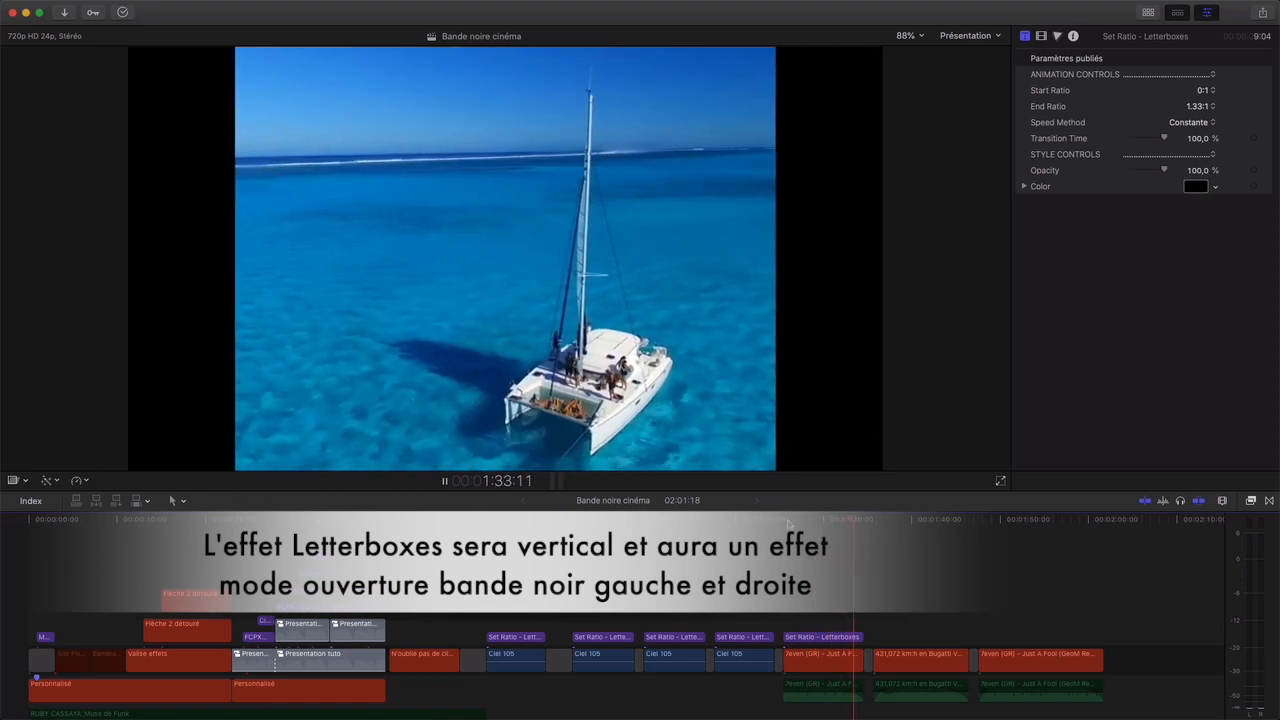
key("space")
- Connect a Set Ratio - Letterboxes title over the full length of the Bugatti clip
left_click(916, 655)
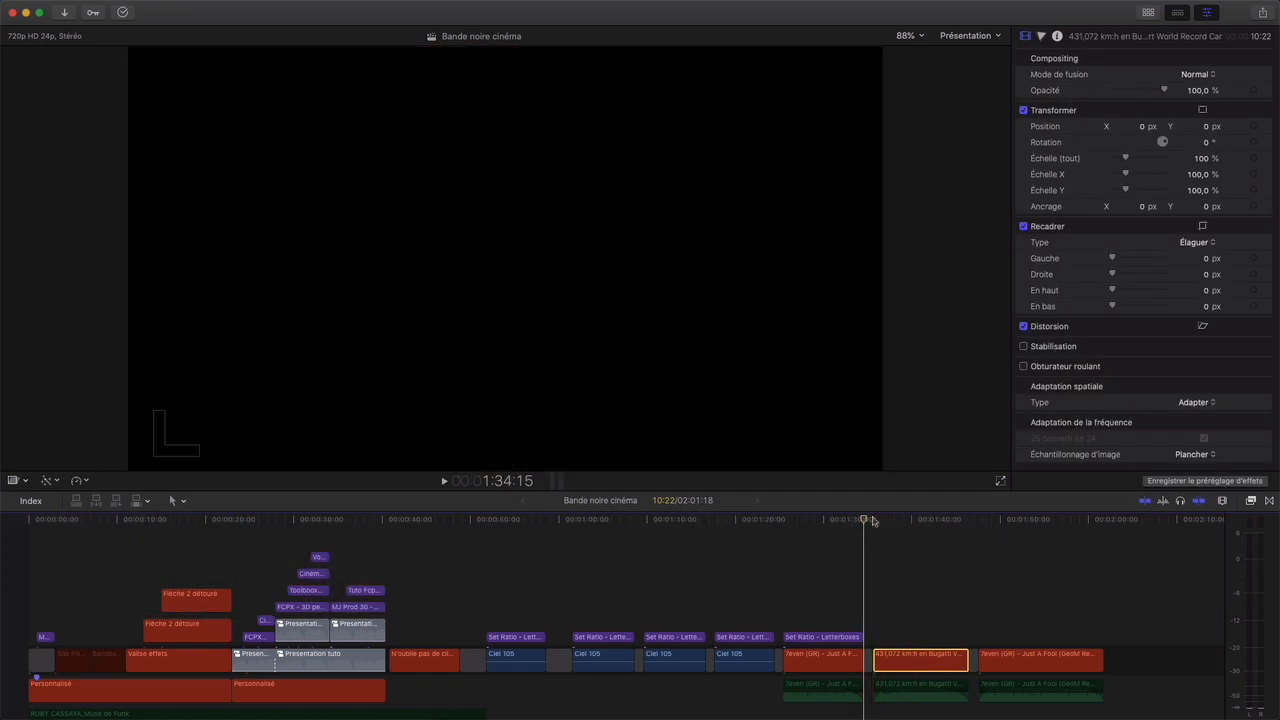
left_click(918, 520)
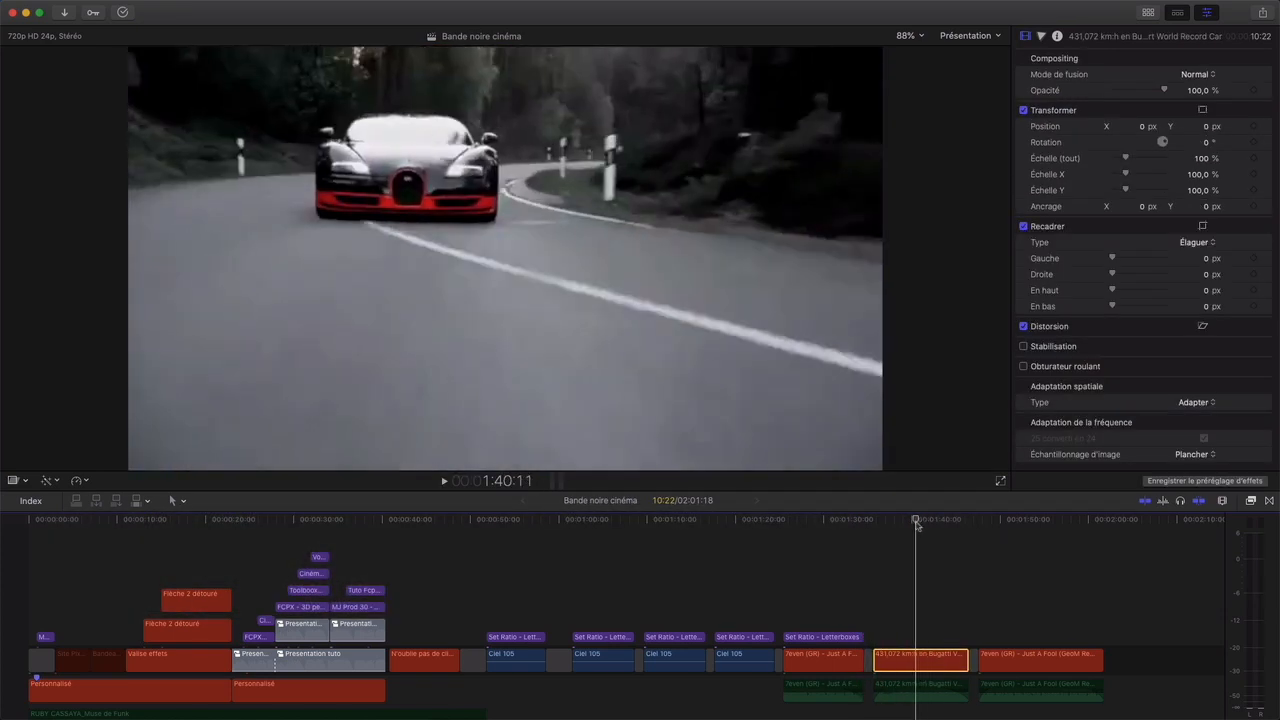
key("Left")
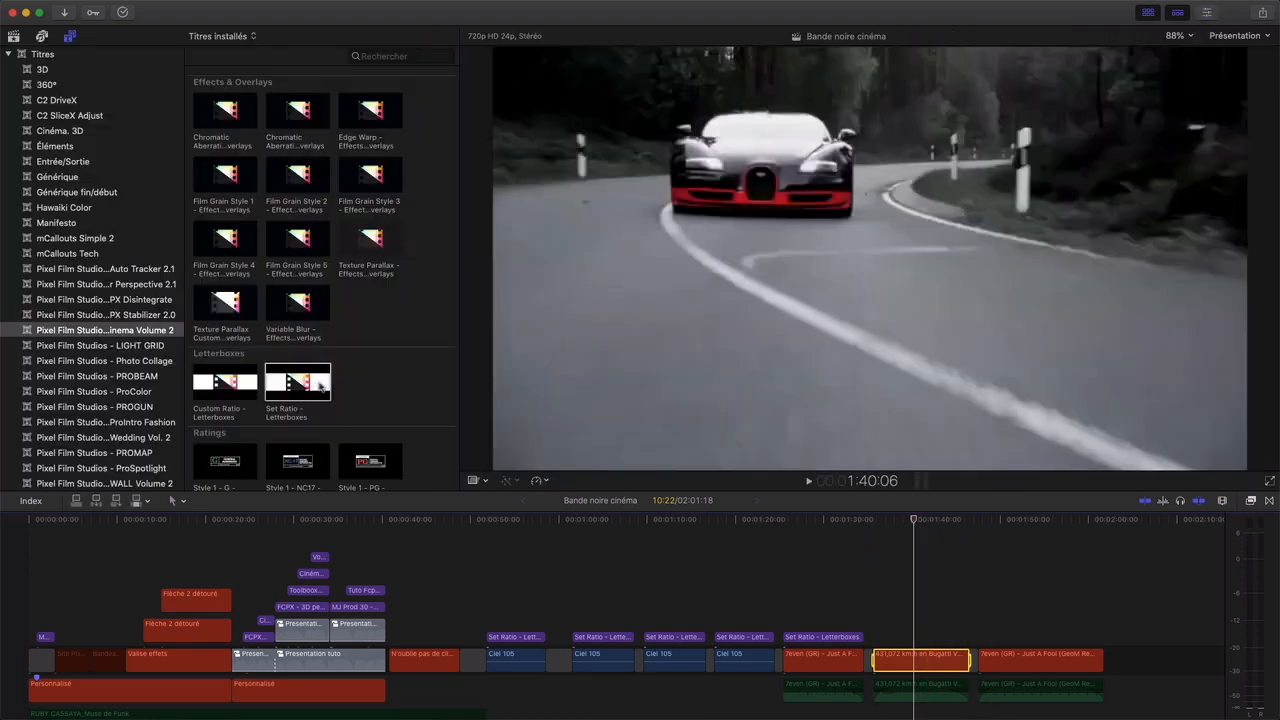
left_click(309, 385)
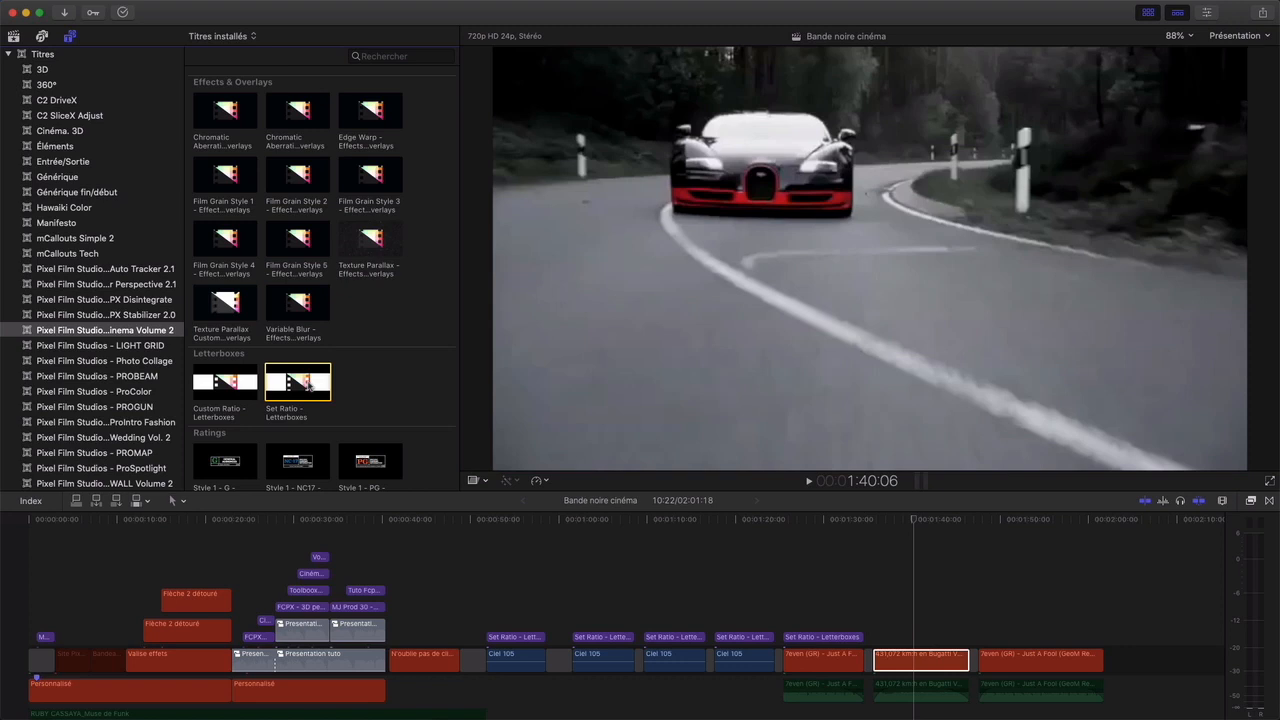
double_click(307, 385)
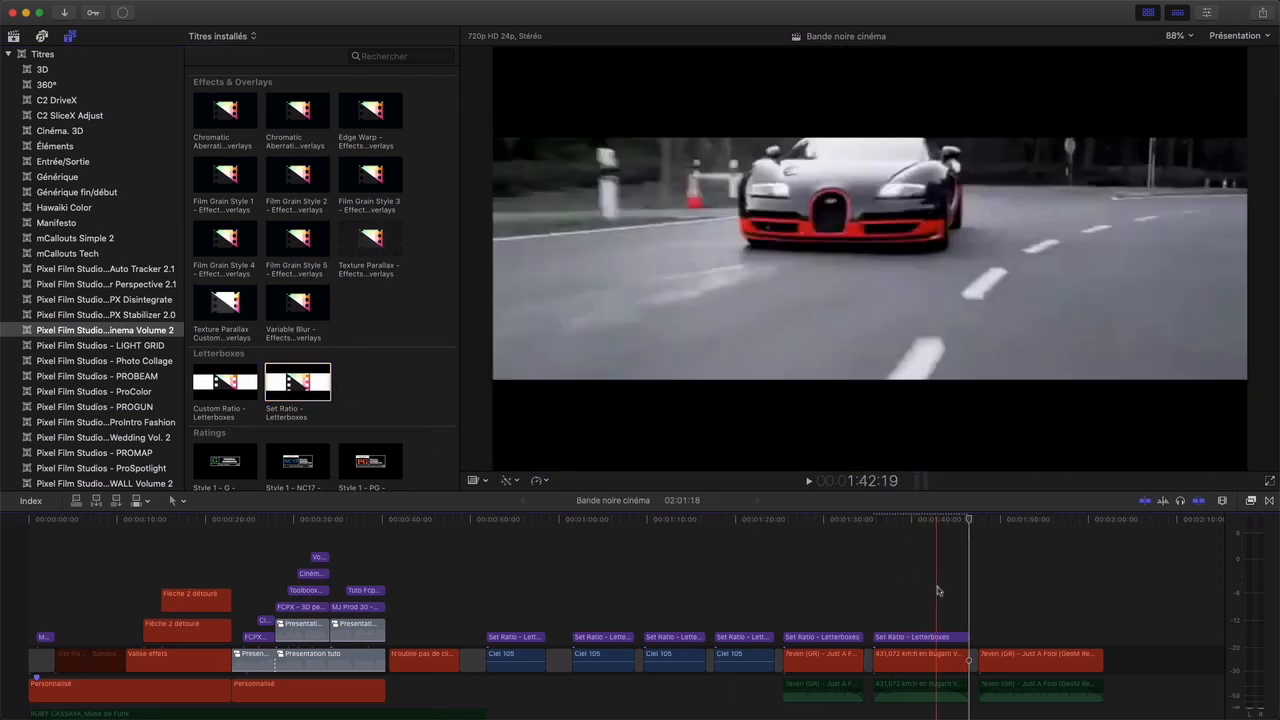
- Show the Bugatti clip's letterbox title in the inspector instead of the browser, with the playhead partway through the clip
left_click(1149, 13)
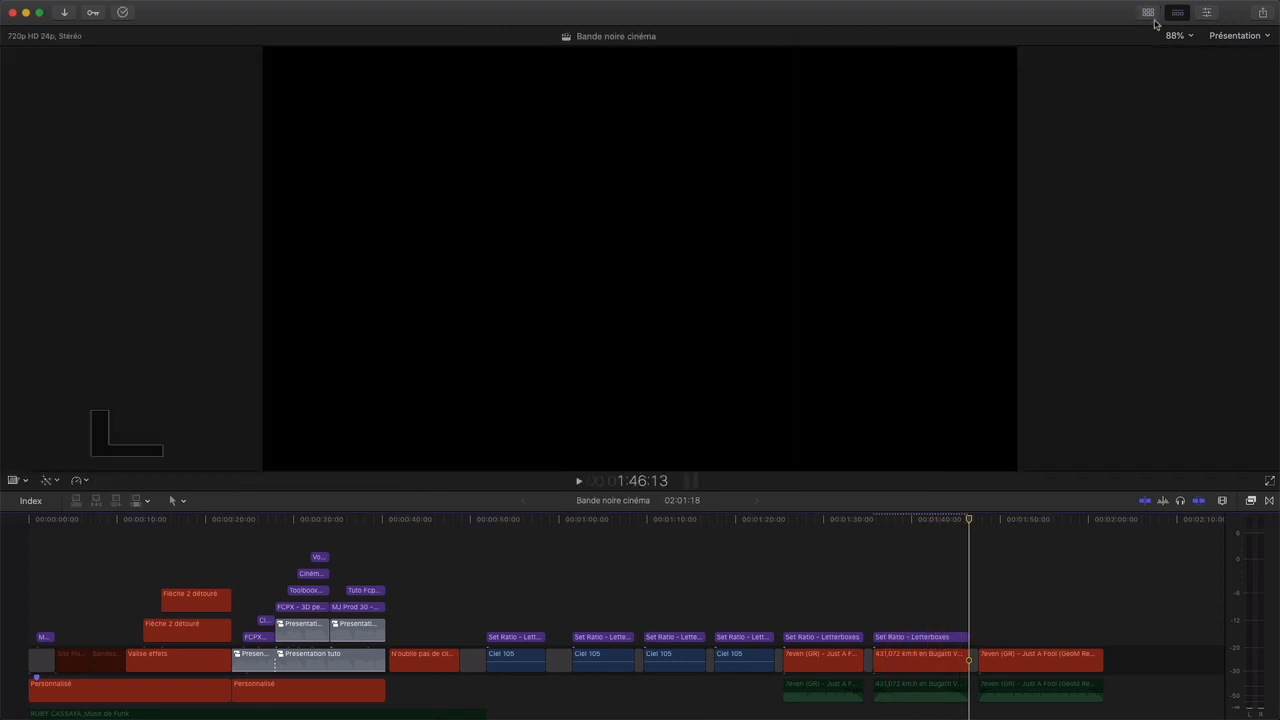
left_click(1207, 12)
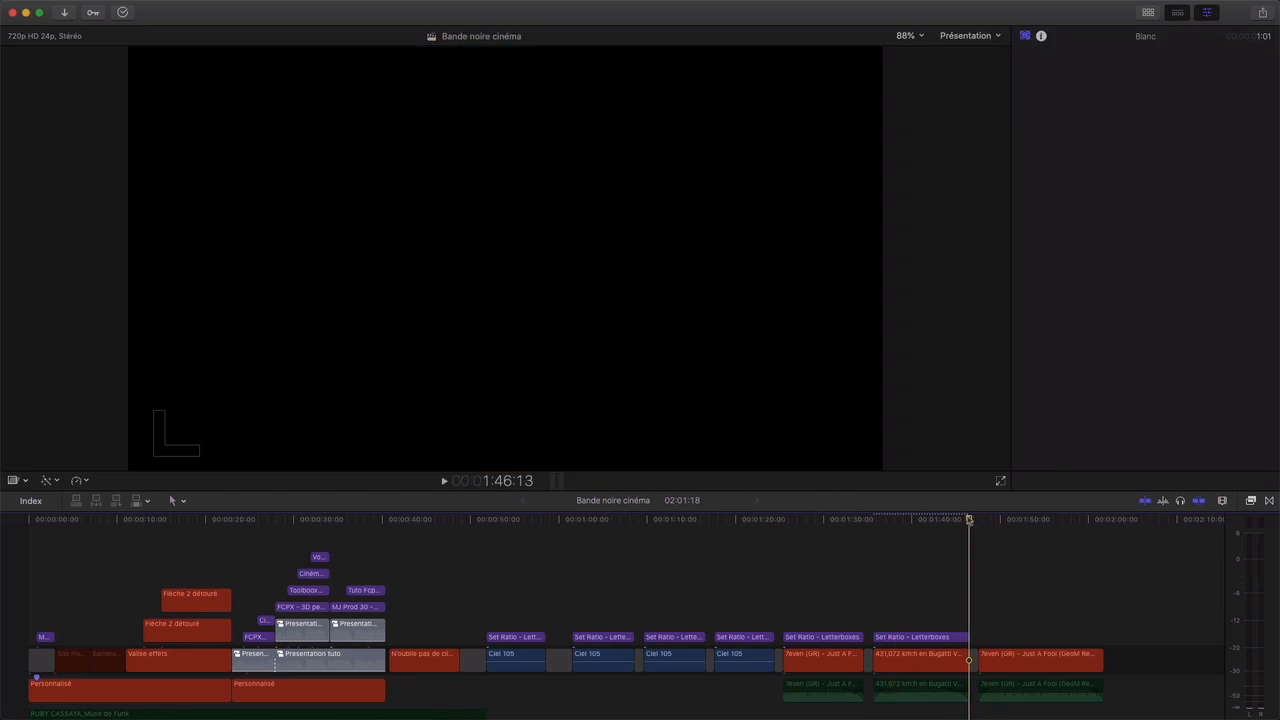
left_click_drag(969, 521, 907, 538)
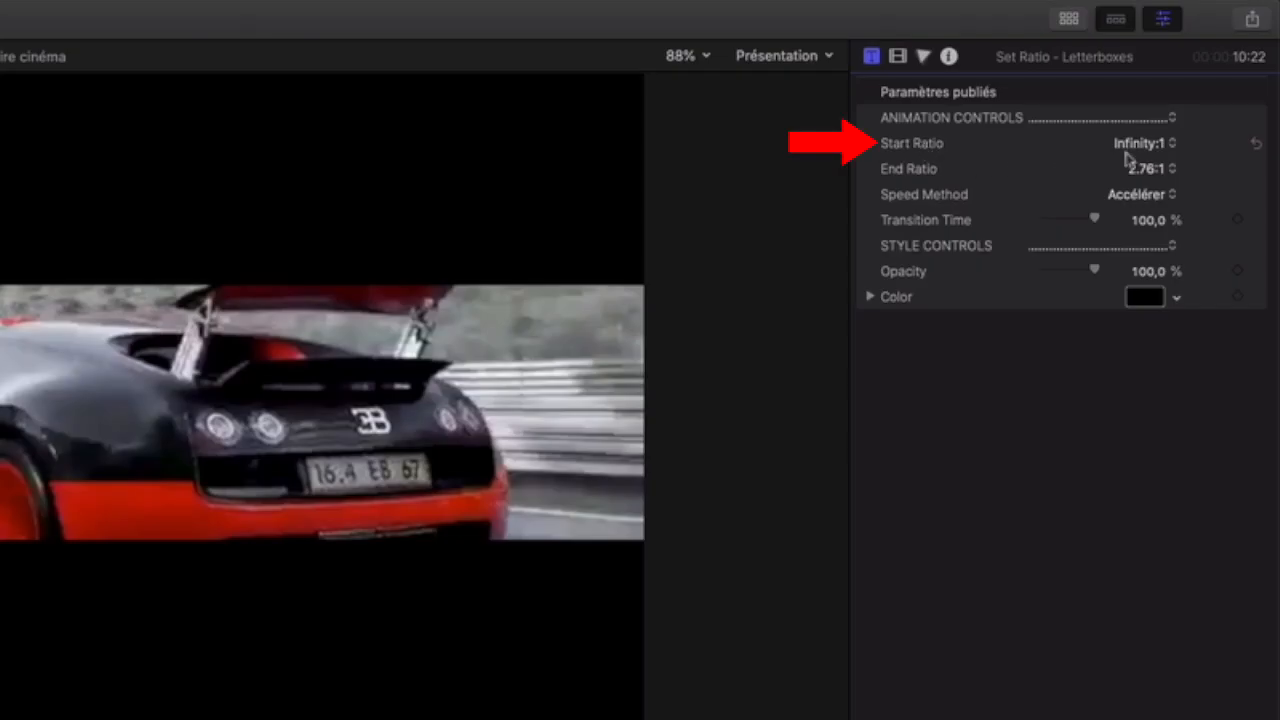
- Set the Bugatti letterbox title's Start Ratio to 1.33:1 and its End Ratio to 0:1
left_click(1163, 150)
scroll(1133, 177, "up", 5)
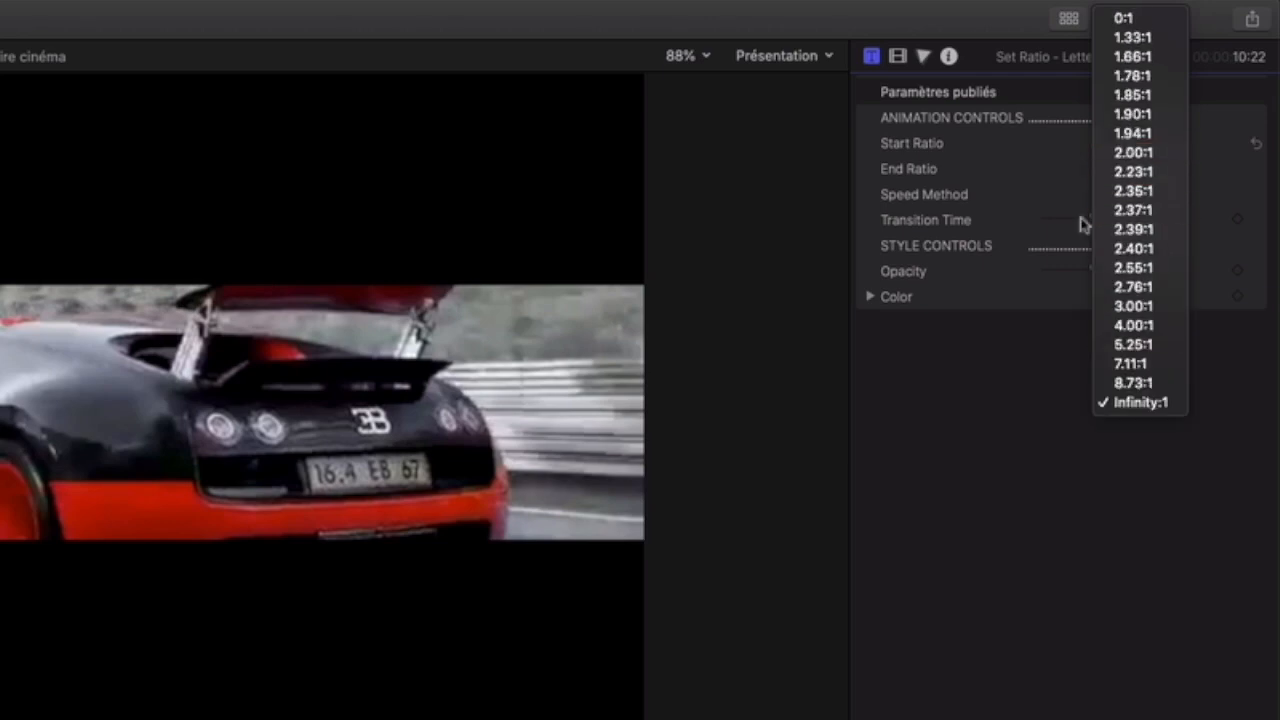
left_click(1135, 38)
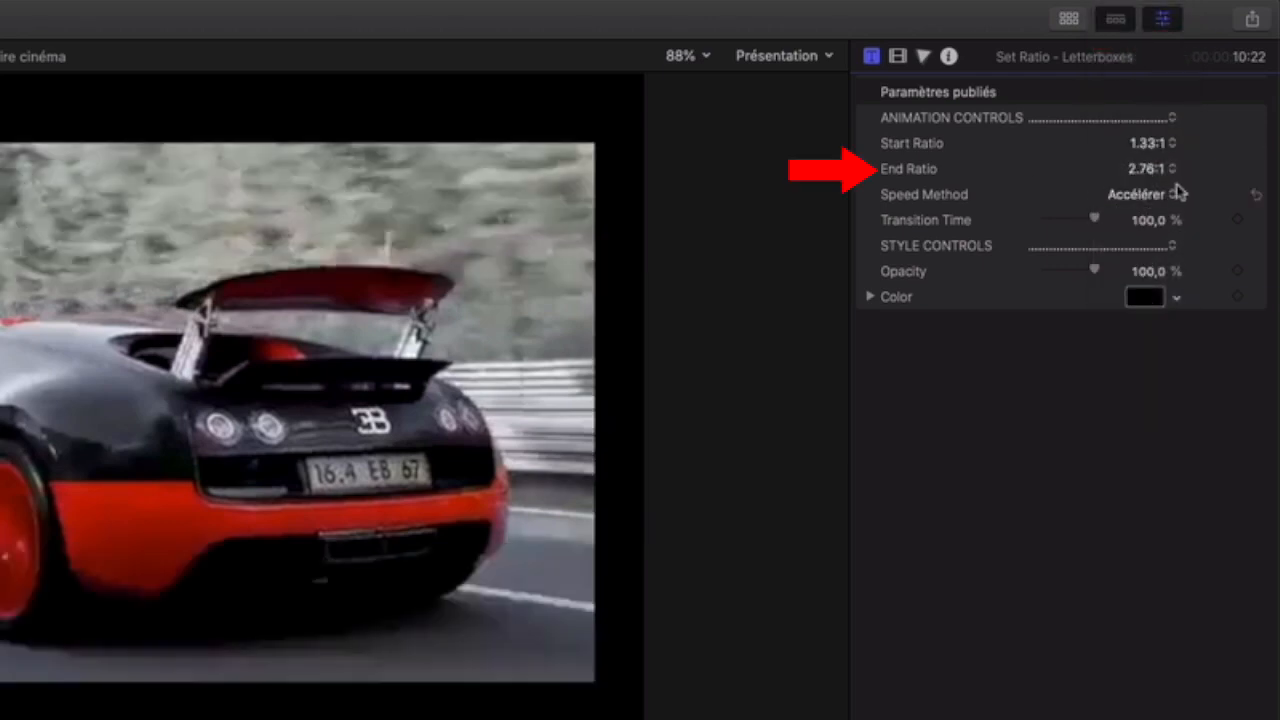
left_click(1169, 170)
scroll(1165, 170, "up", 4)
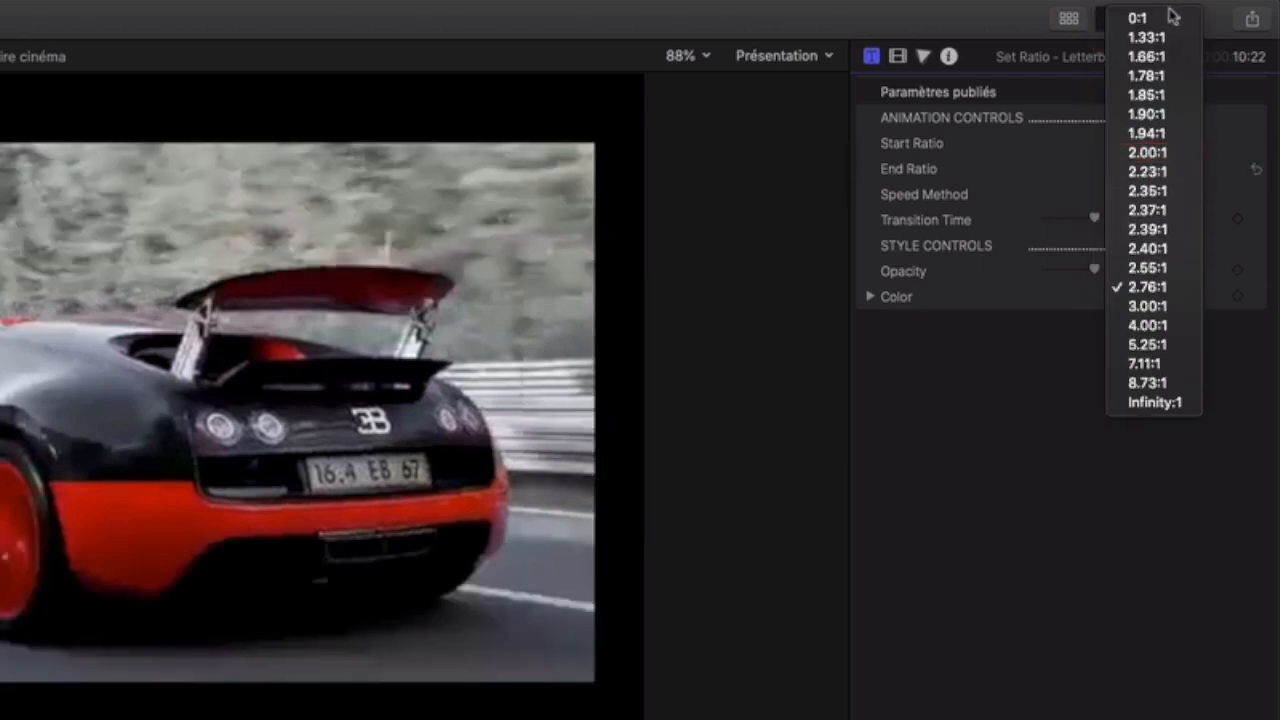
left_click(1164, 19)
- Set the Bugatti letterbox title's Speed Method to Constante and play the clip to check the bars
left_click(1167, 196)
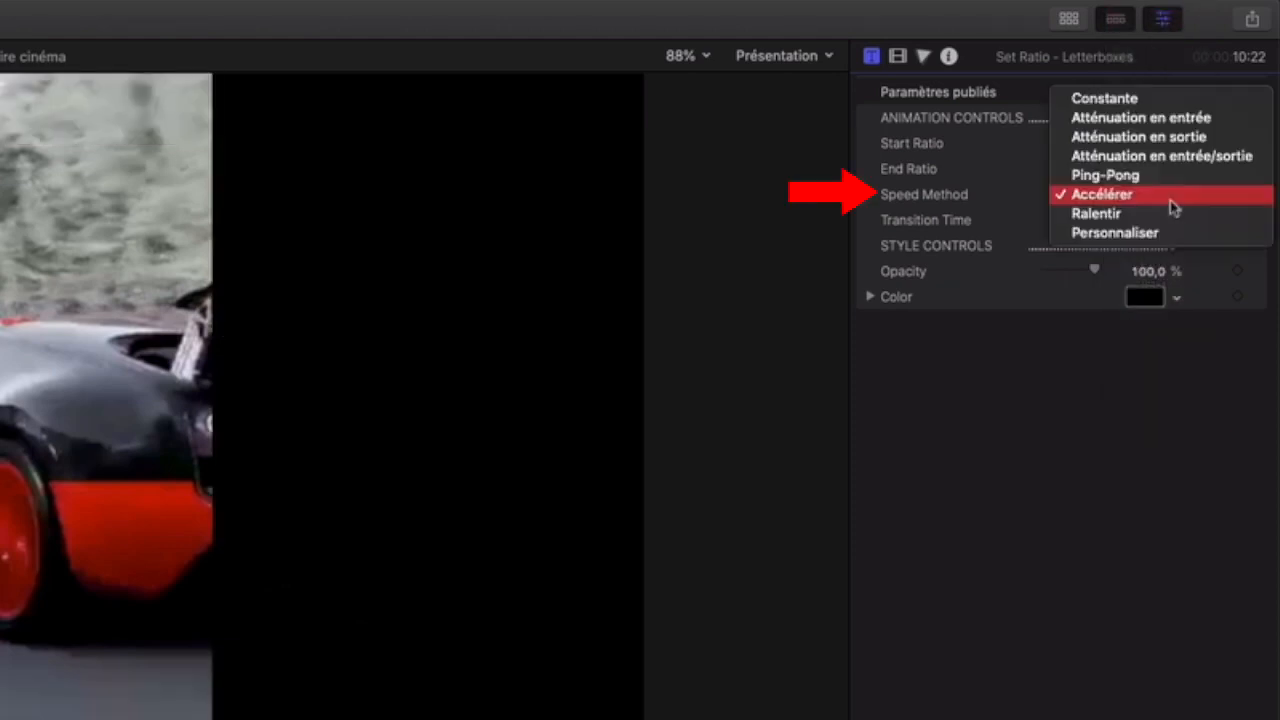
left_click(1135, 100)
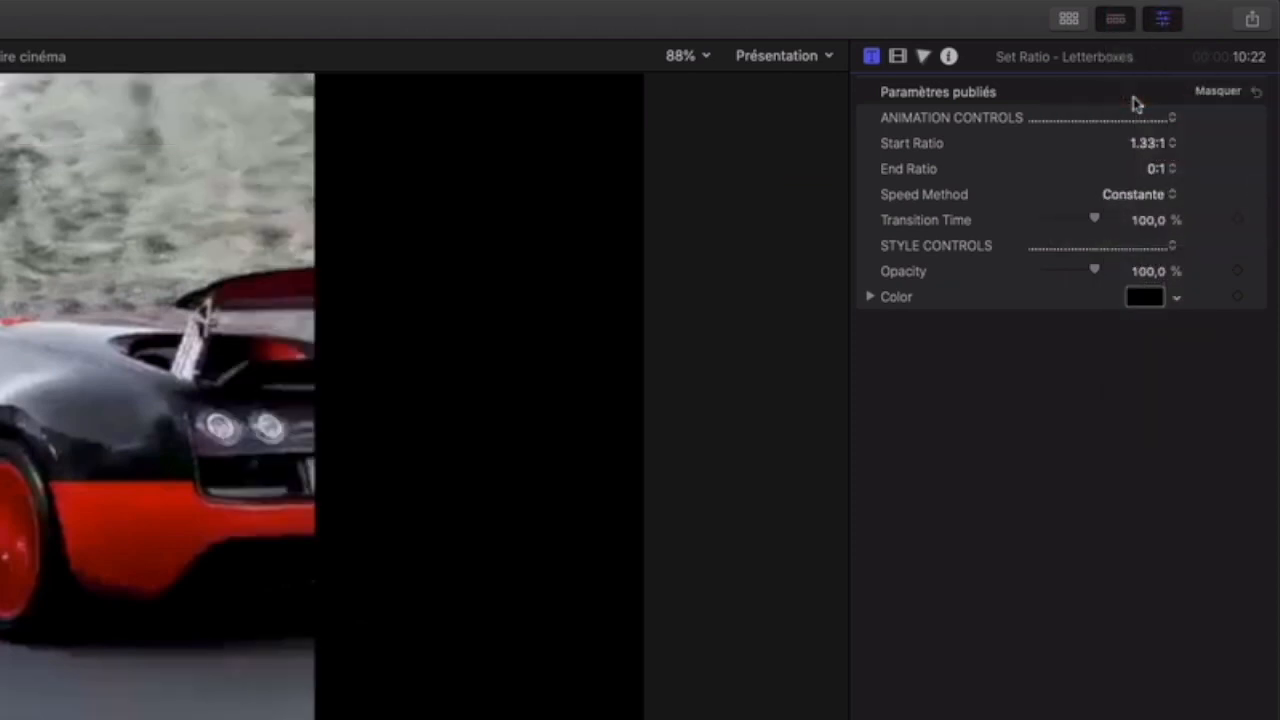
key("space")
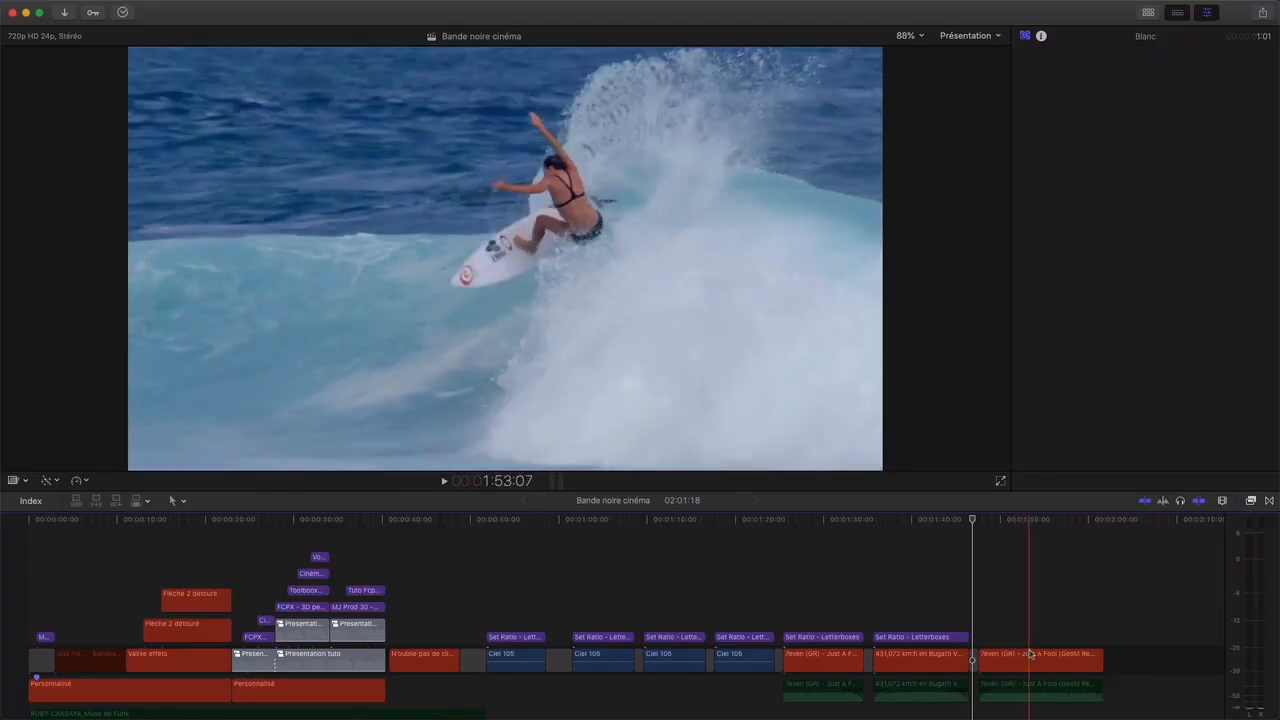
- Connect a Custom Ratio - Letterboxes title over the full length of the 7even (GR) - Just A Fool surfing clip
left_click(995, 658)
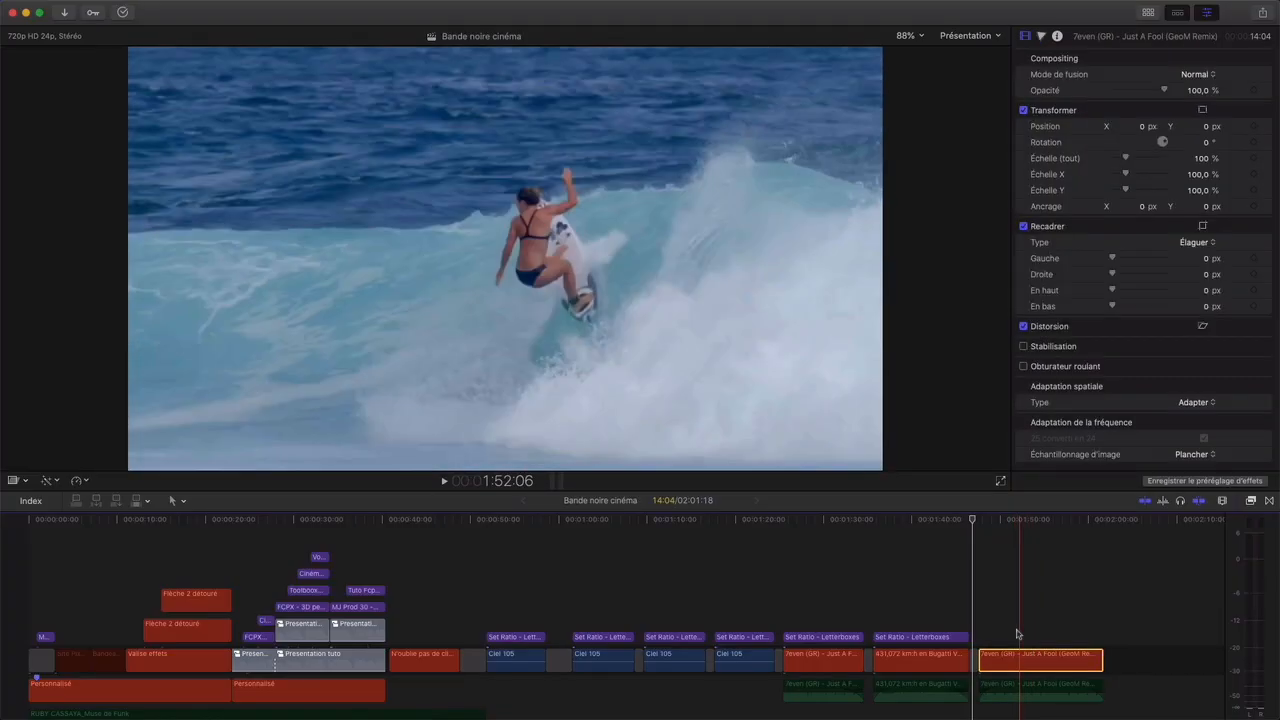
left_click_drag(980, 531, 1046, 523)
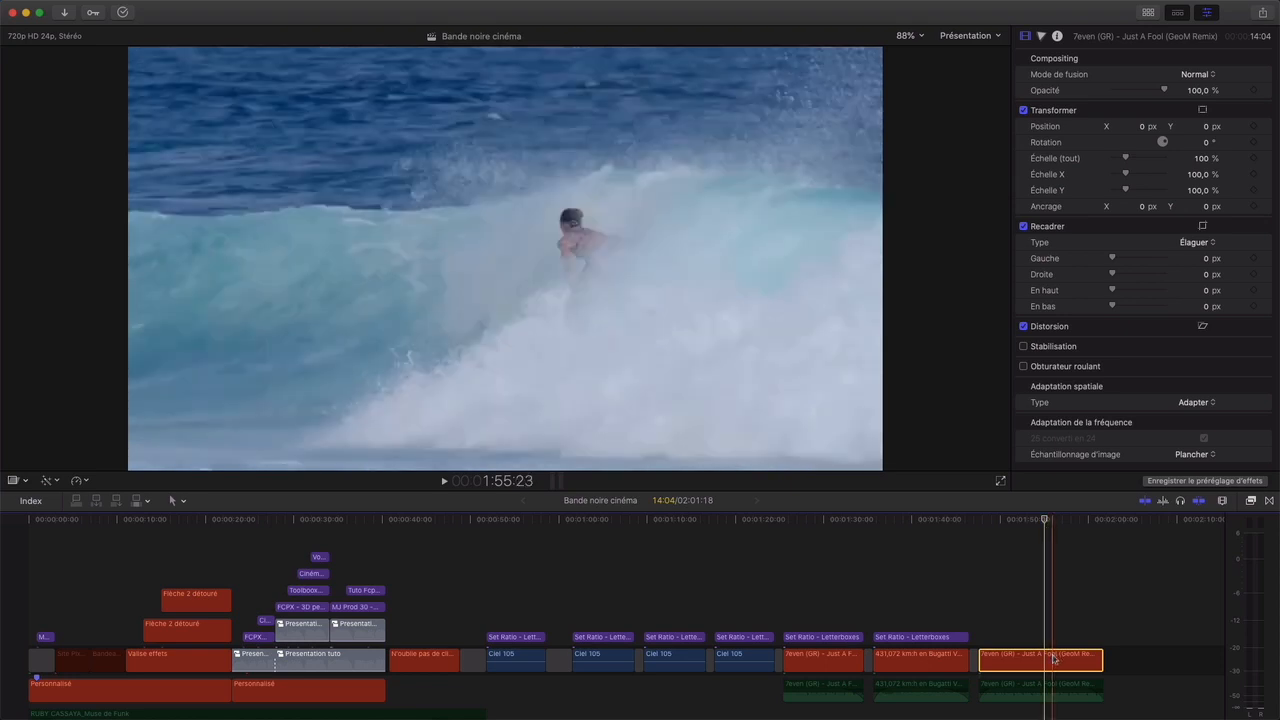
left_click_drag(1053, 658, 1057, 661)
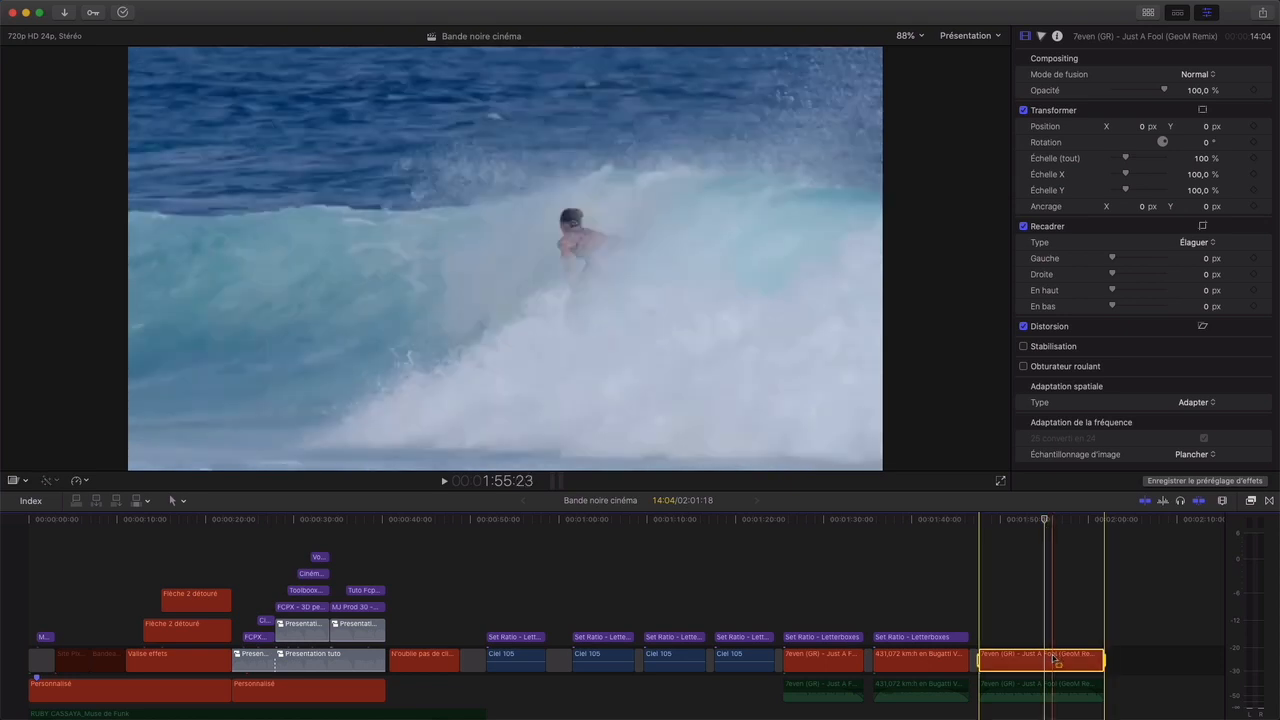
left_click(1147, 14)
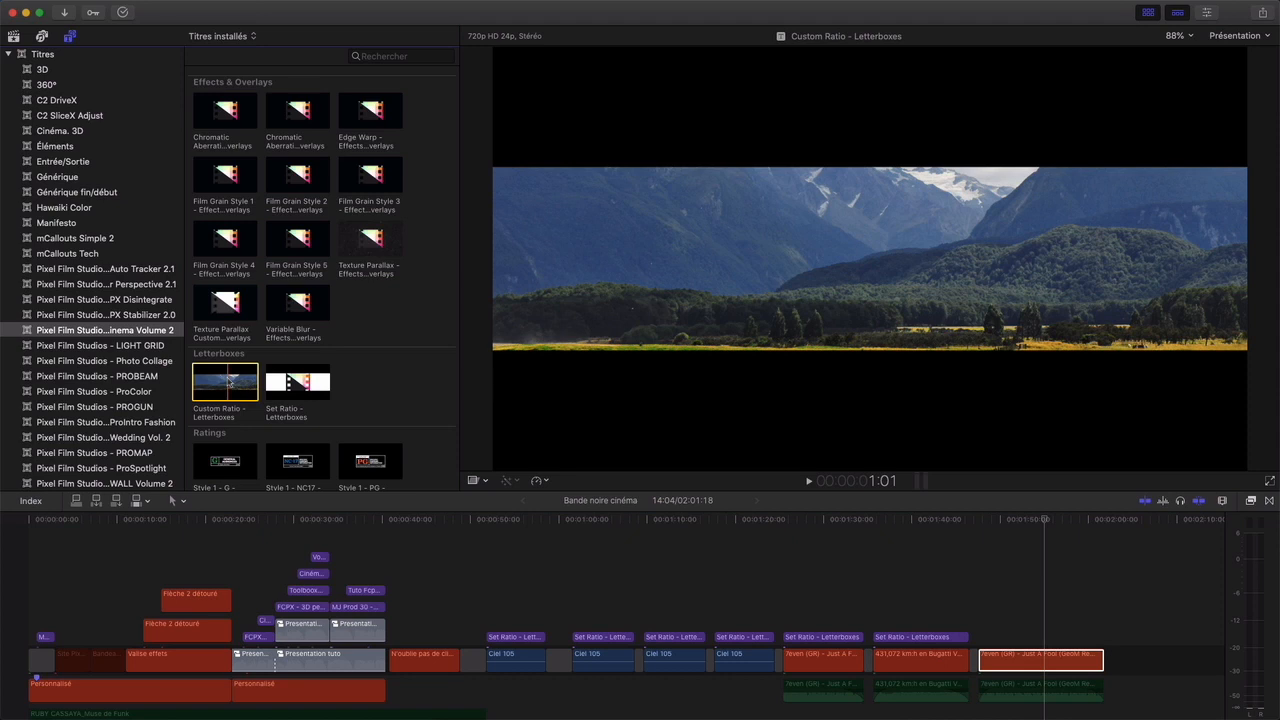
double_click(228, 380)
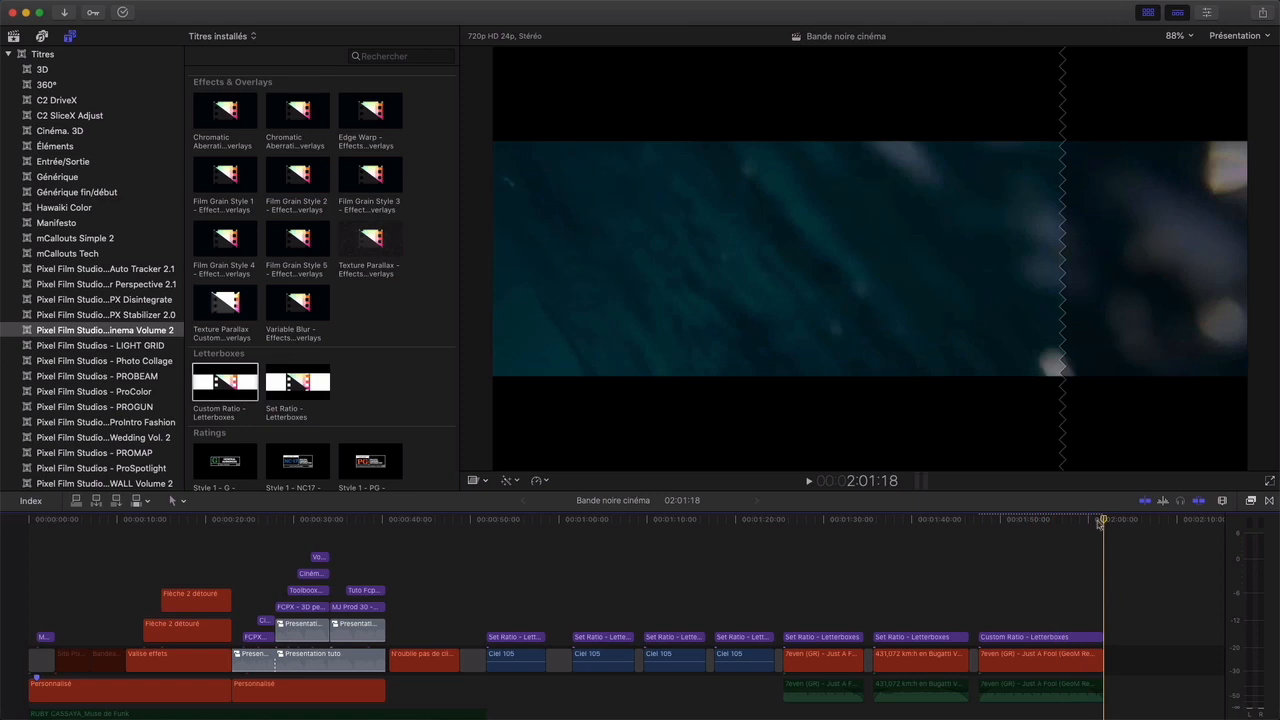
- Show the surfing clip's Custom Ratio title in the inspector instead of the browser and set its Start Height to 100
left_click(1148, 12)
left_click(1207, 14)
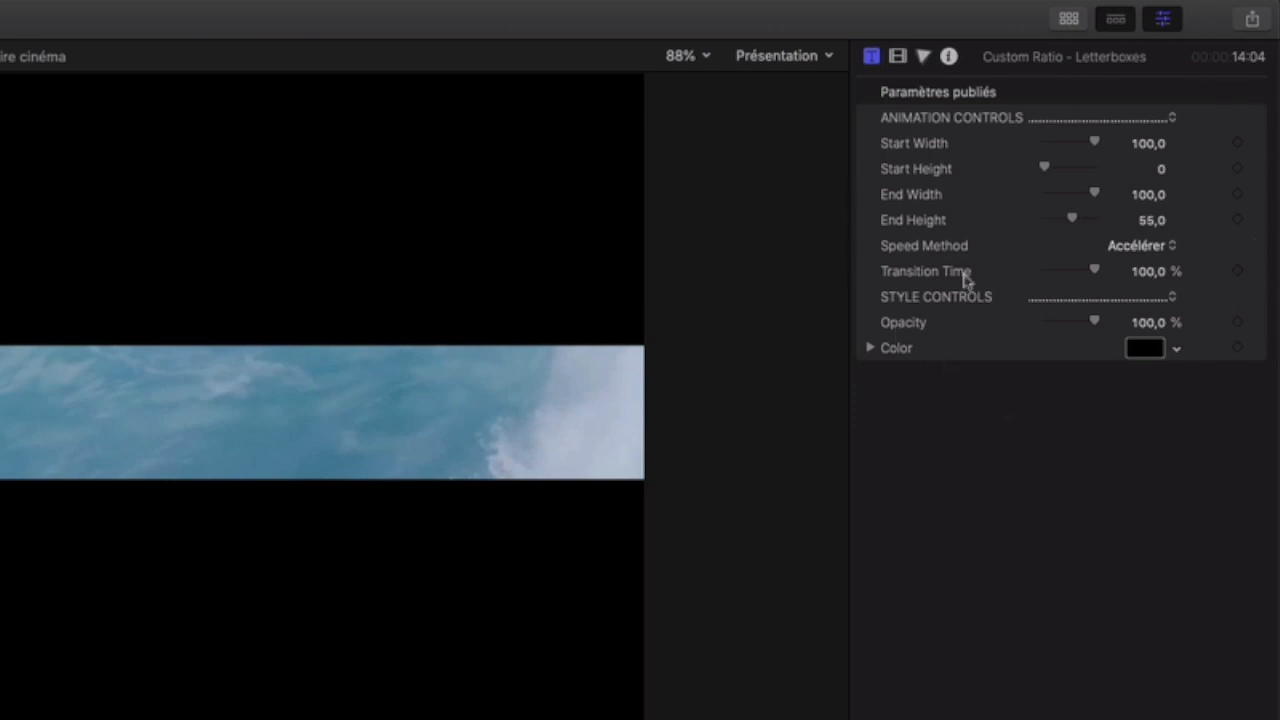
left_click(1148, 144)
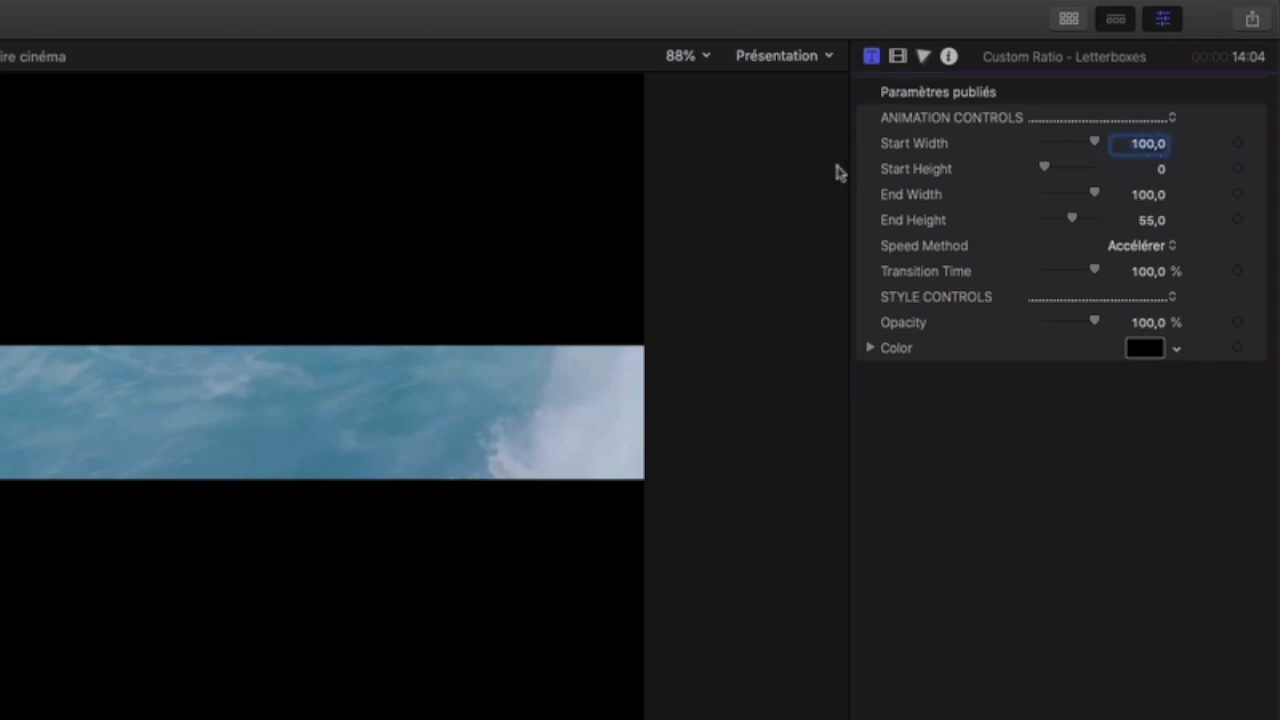
left_click(1160, 172)
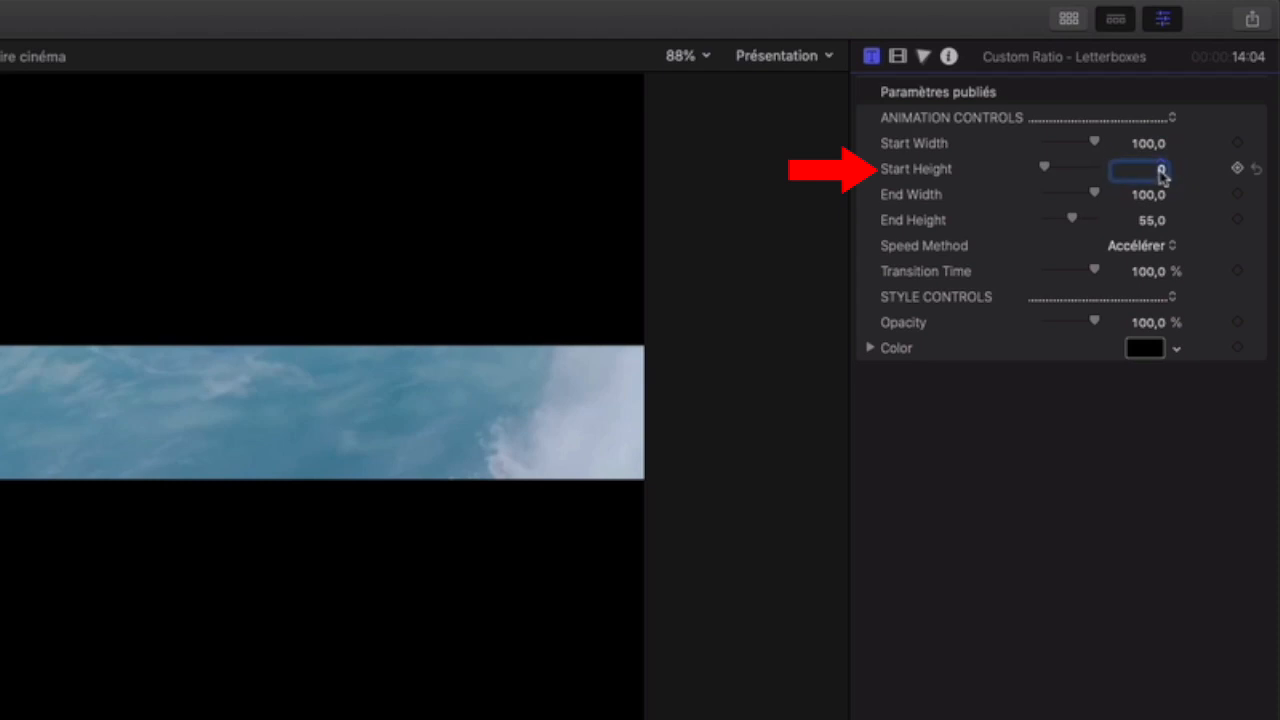
type("1")
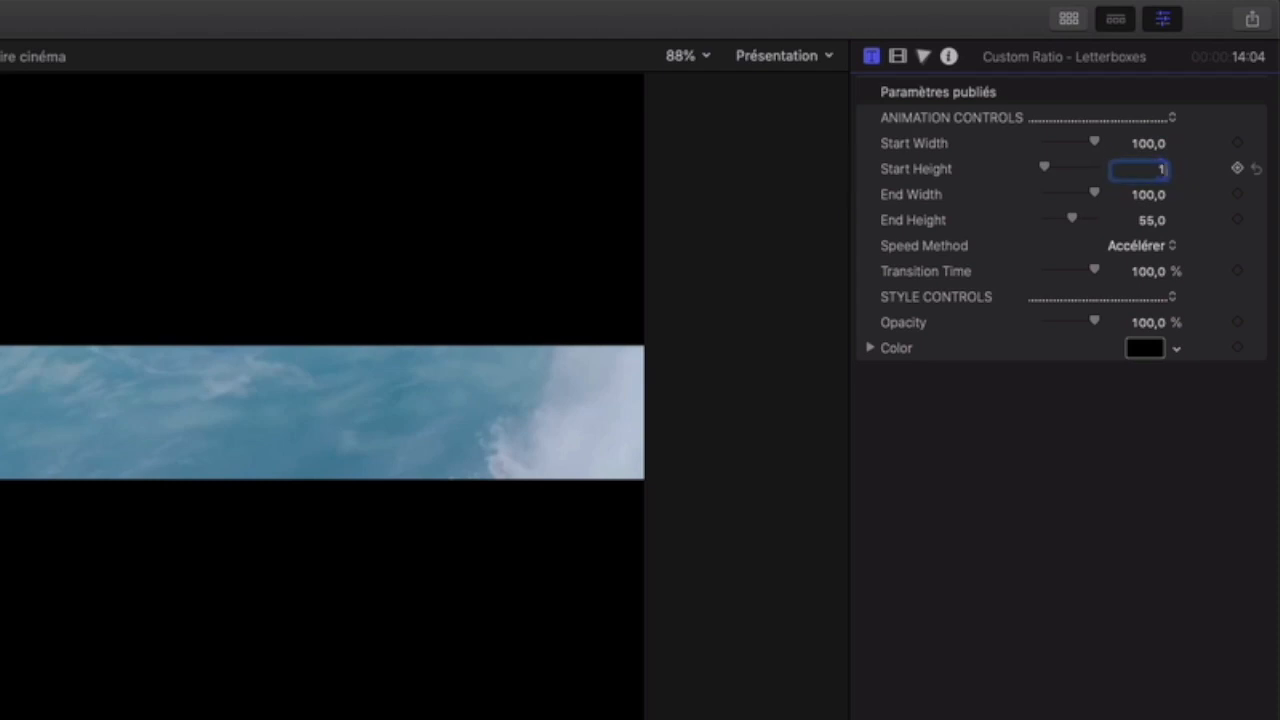
type("00")
key("Return")
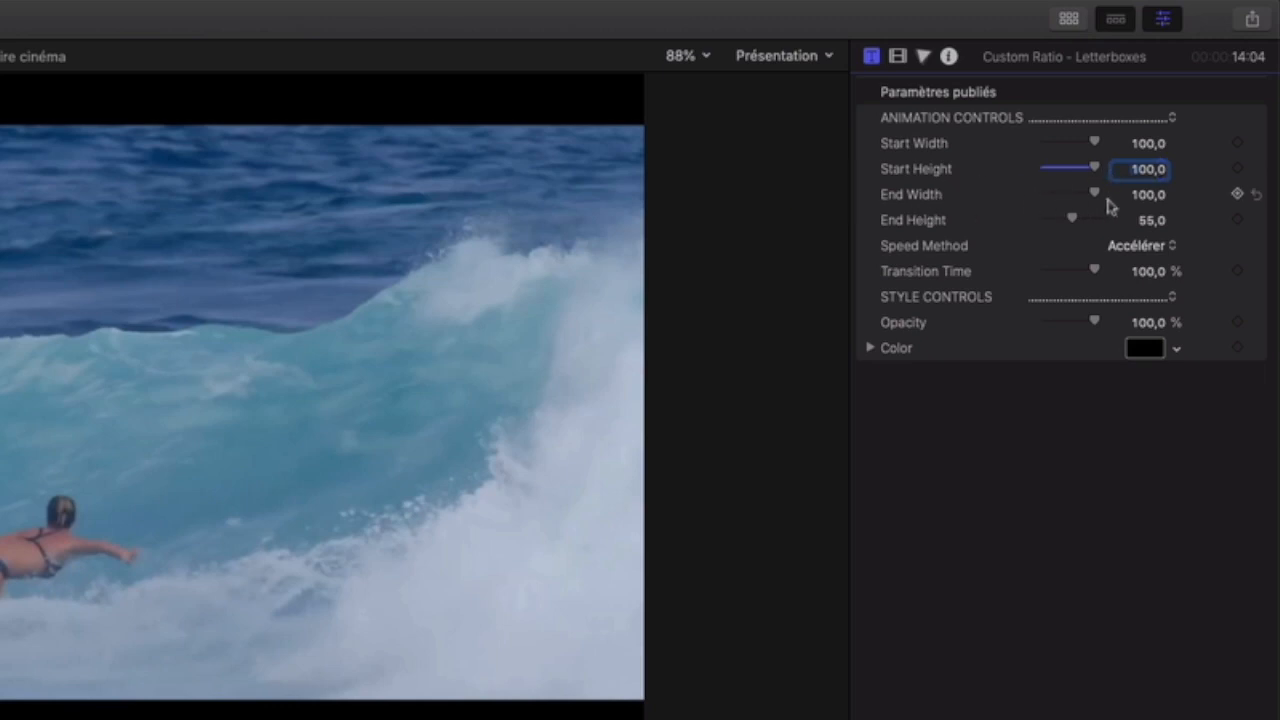
- Set the Custom Ratio title's End Width to 40 and its End Height to 100
left_click(1150, 194)
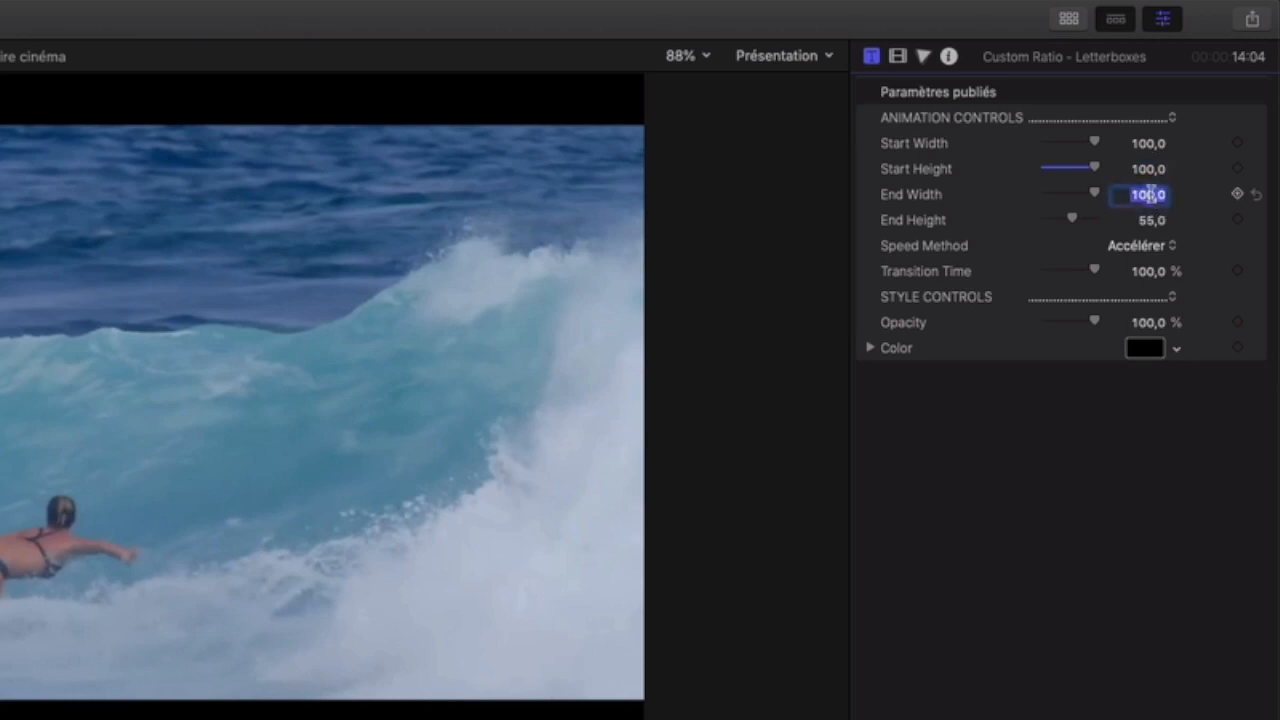
type("40")
key("Return")
left_click(1147, 221)
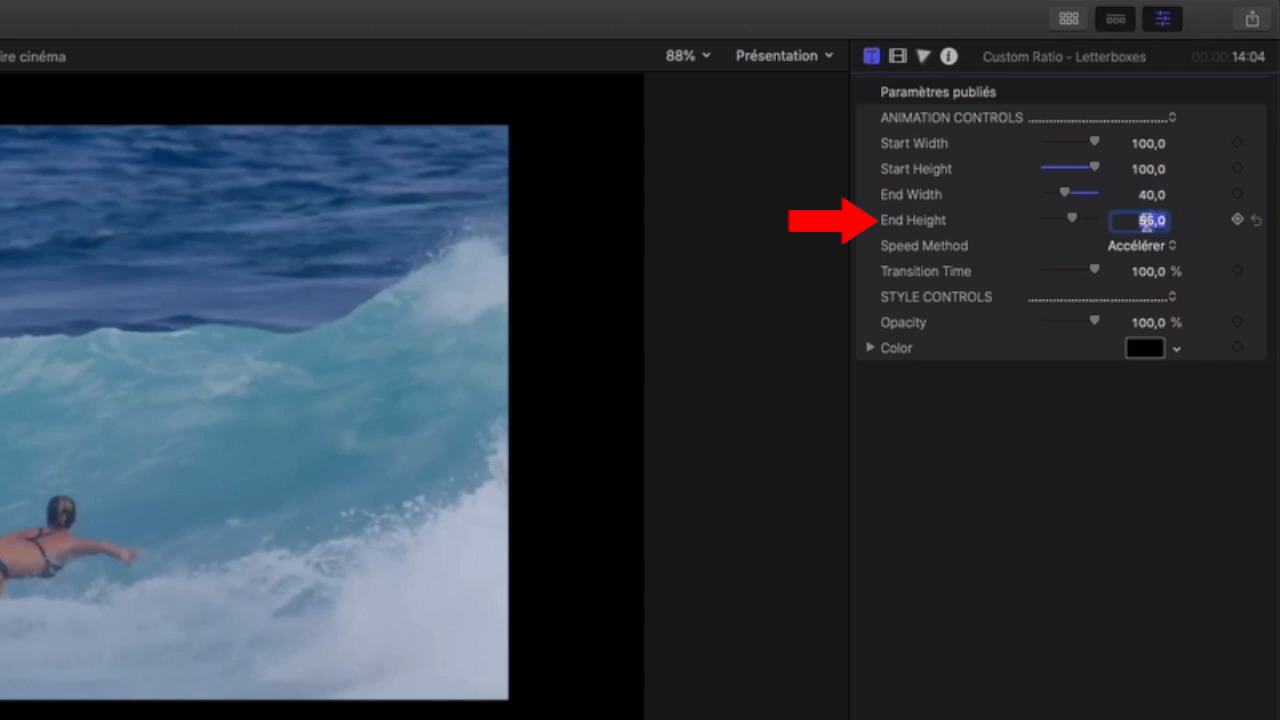
type("100")
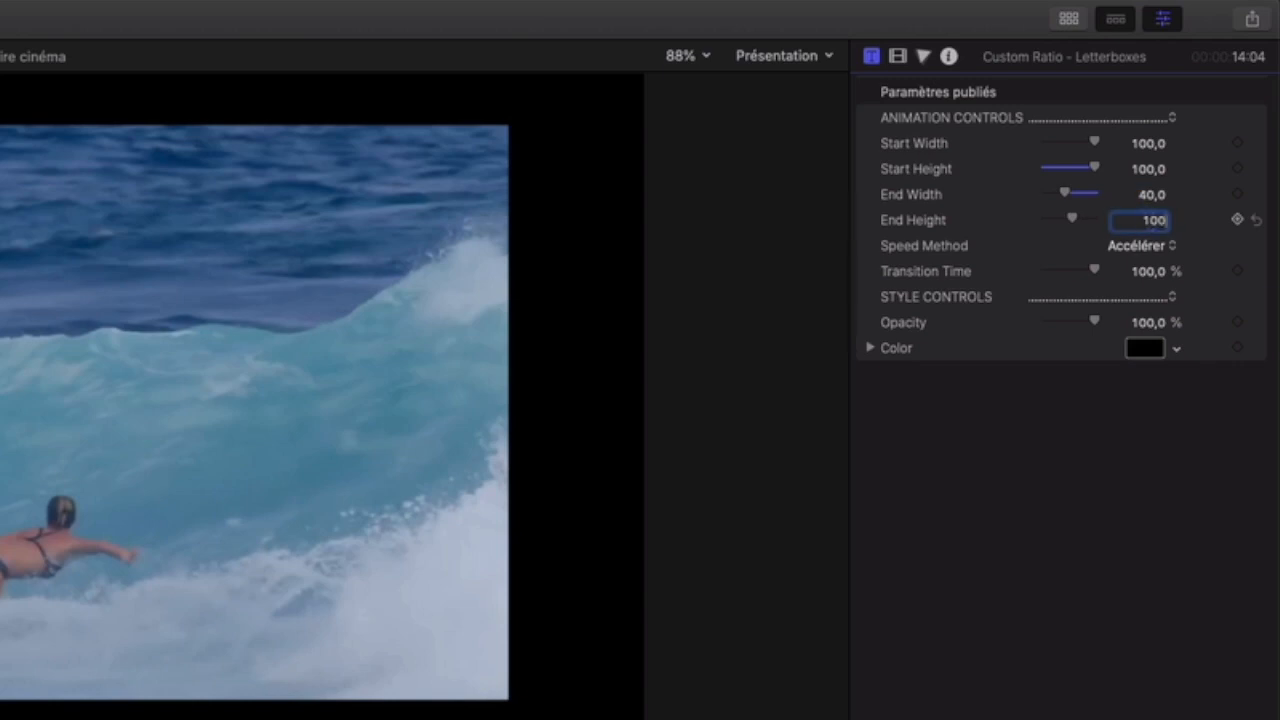
key("Return")
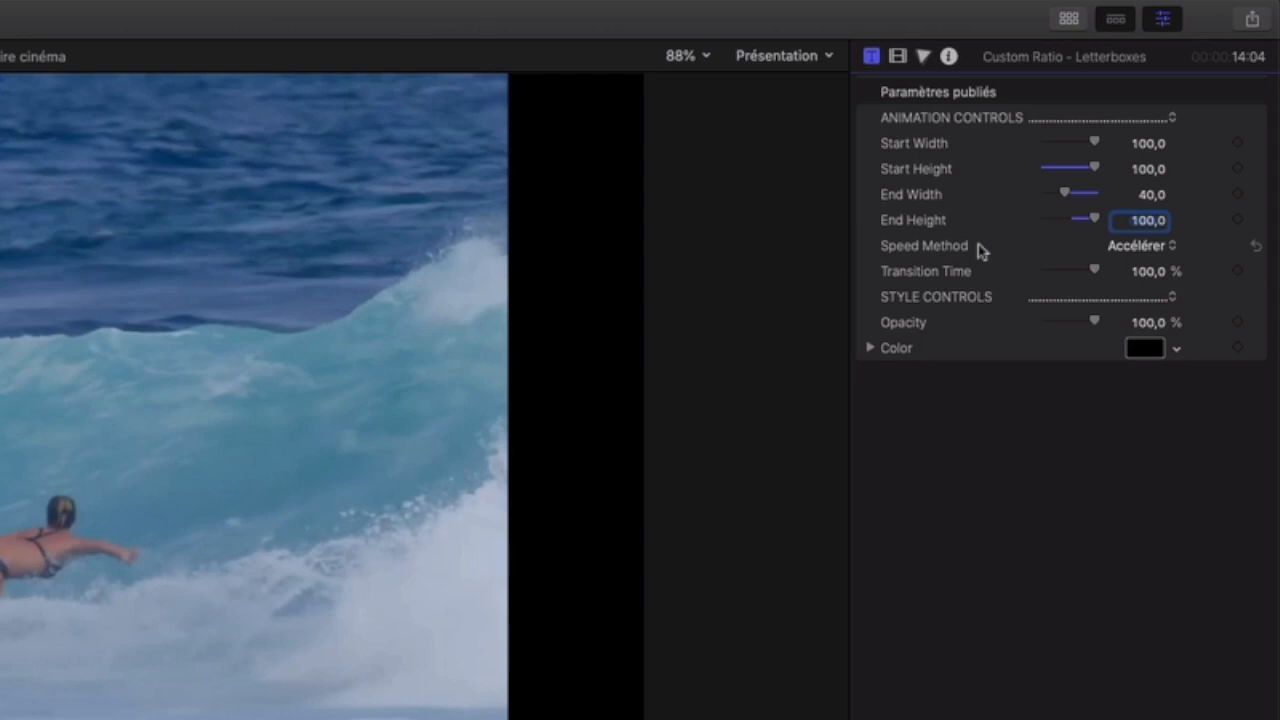
- Set the Custom Ratio title's Speed Method to Constante
left_click(1174, 253)
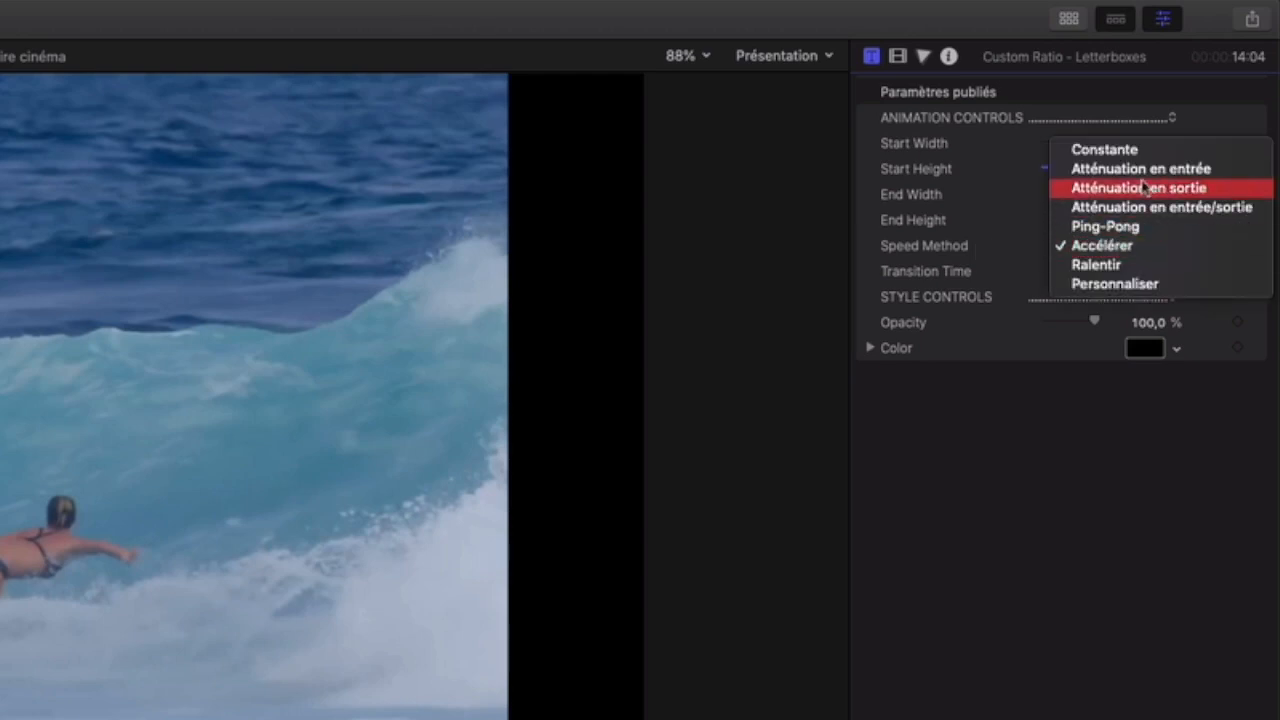
left_click(1128, 151)
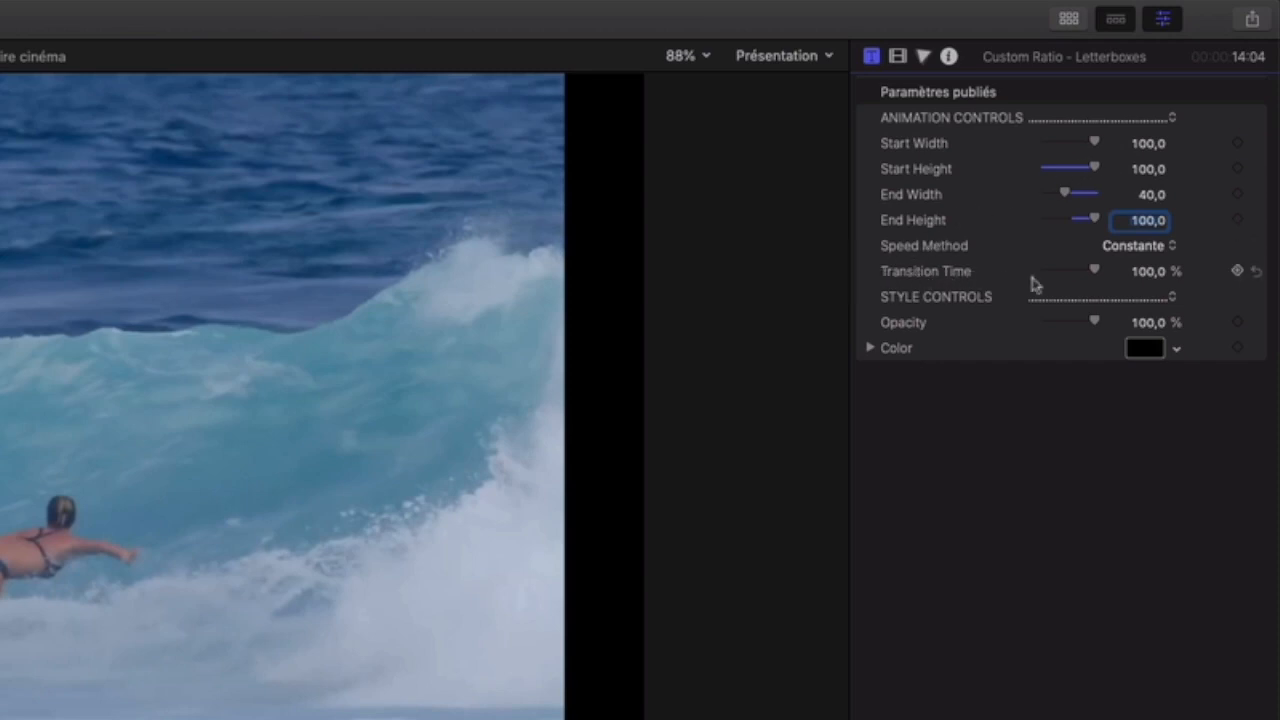
- Set the surfing clip's Custom Ratio title to a Transition Time of 0% and an Opacity of 100%
left_click(1165, 272)
left_click_drag(1094, 271, 997, 275)
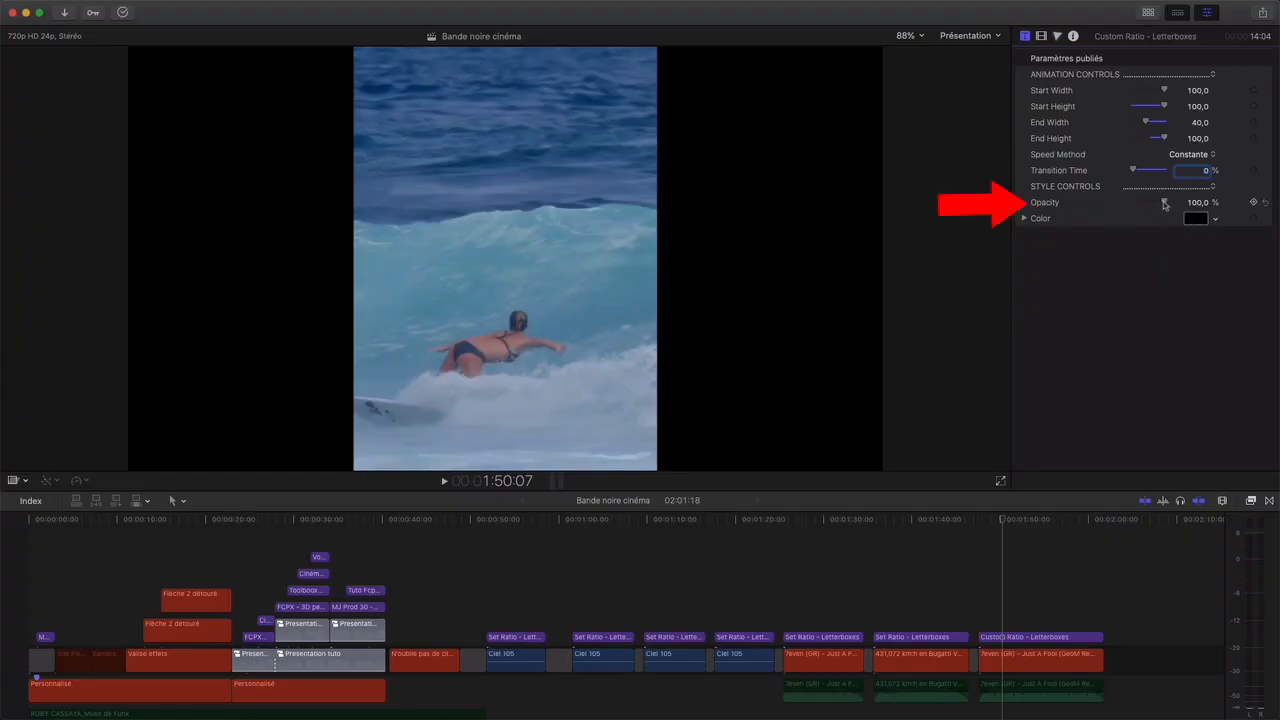
mouse_move(1163, 202)
left_mouse_down()
mouse_move(1150, 203)
mouse_move(1170, 203)
left_mouse_up()
- Play the surfing clip from its start to review the vertical letterbox bars, and show the titles browser again
key("space")
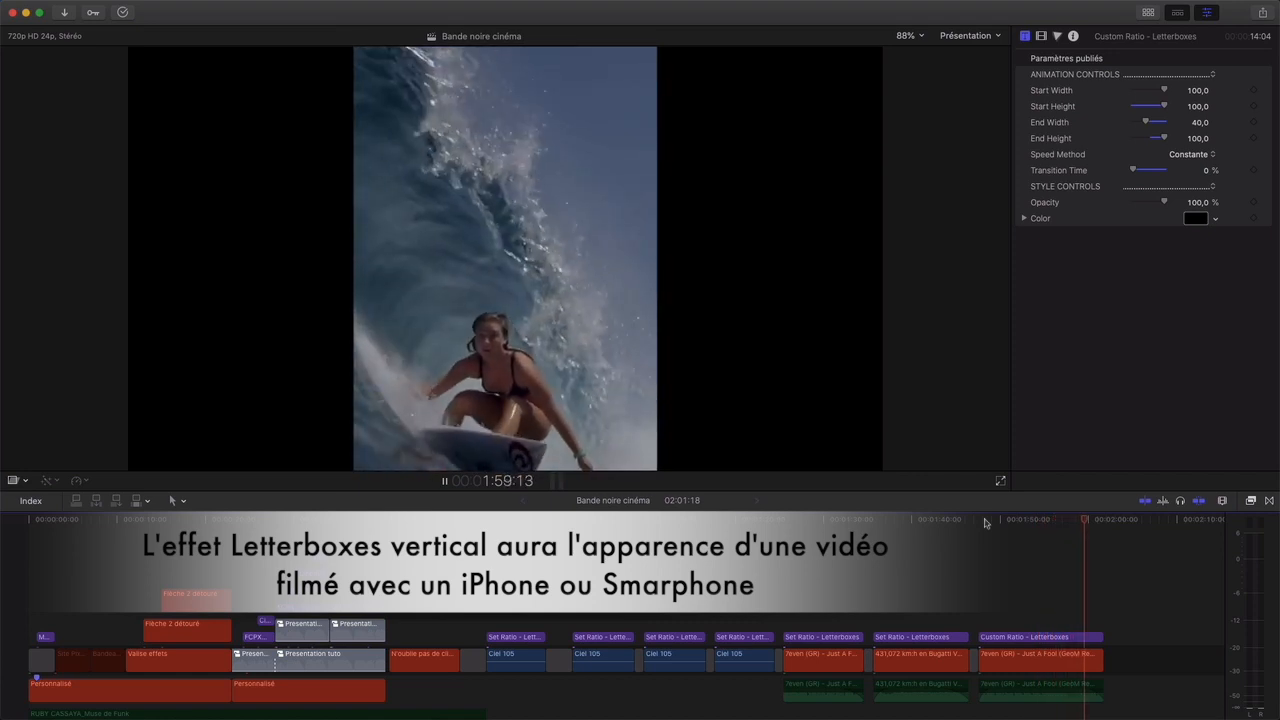
left_click(979, 519)
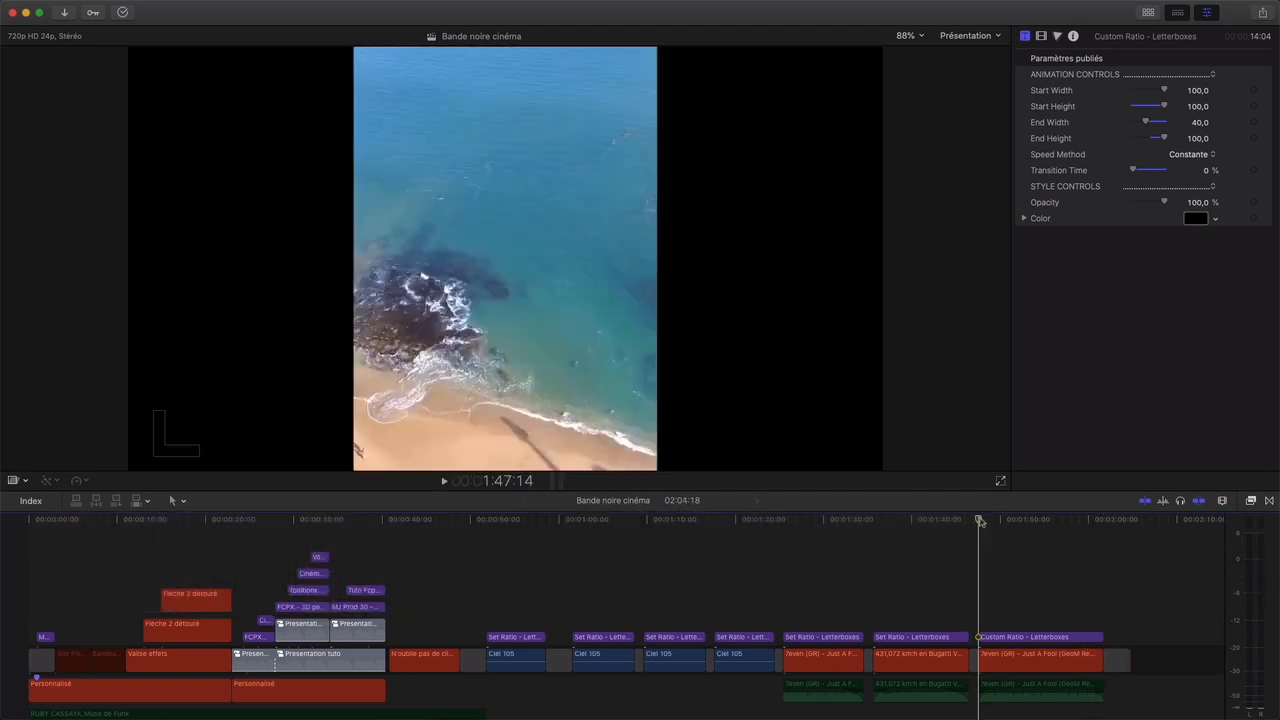
key("space")
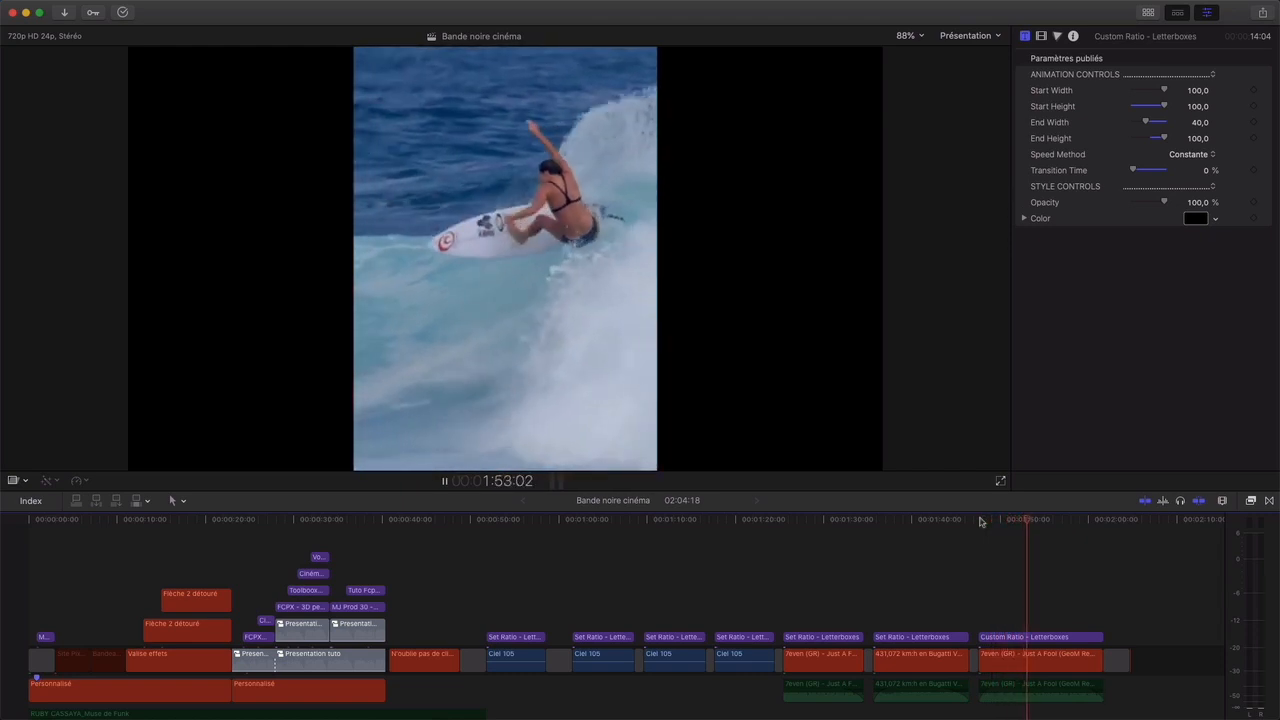
key("space")
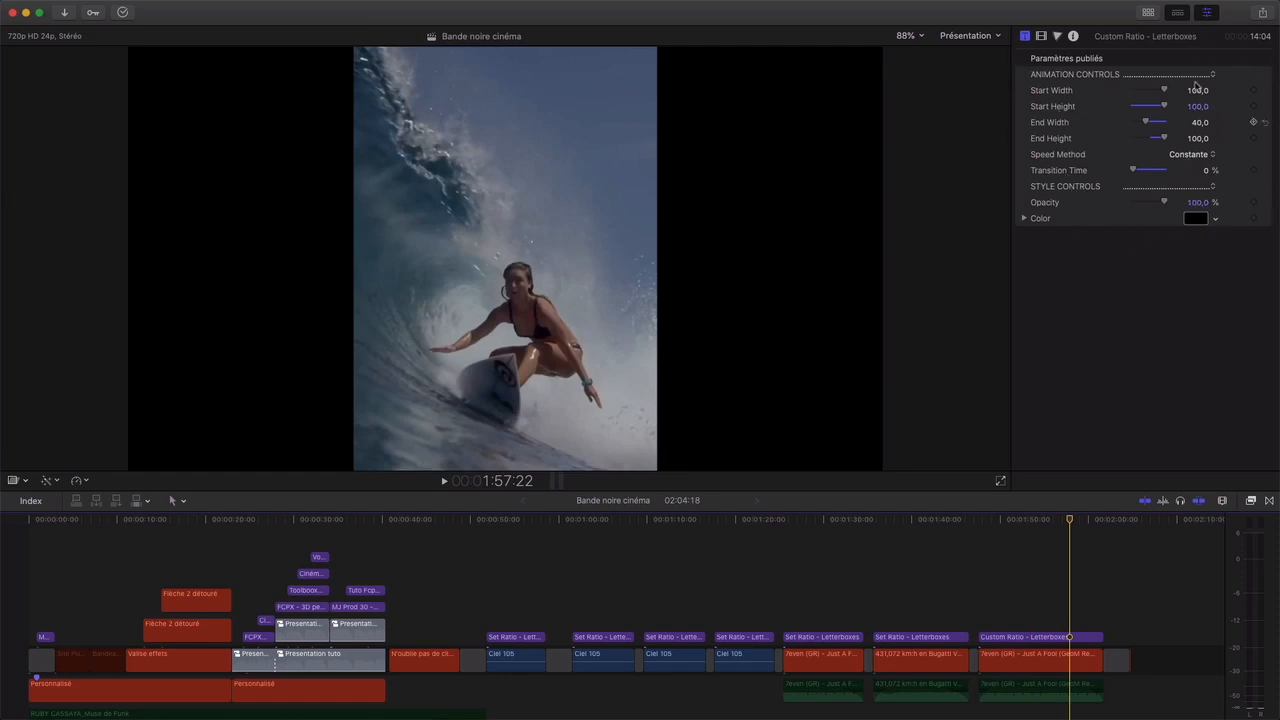
key("ctrl+super+1")
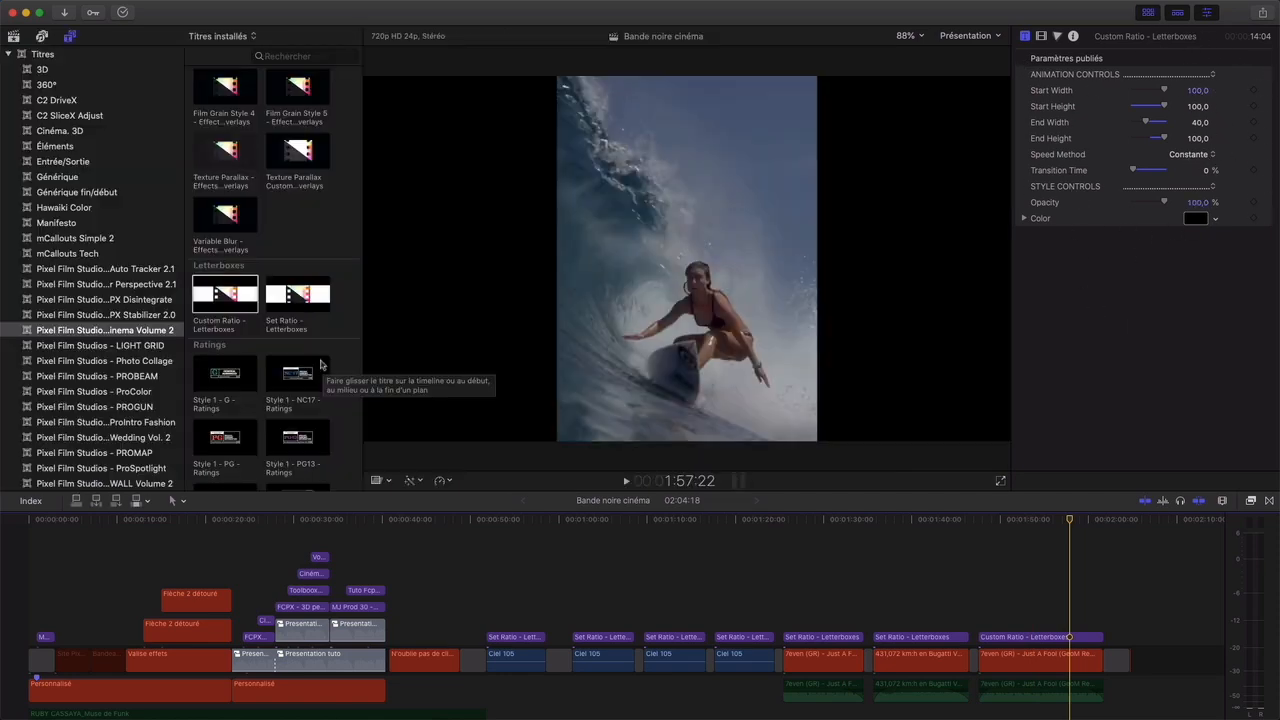